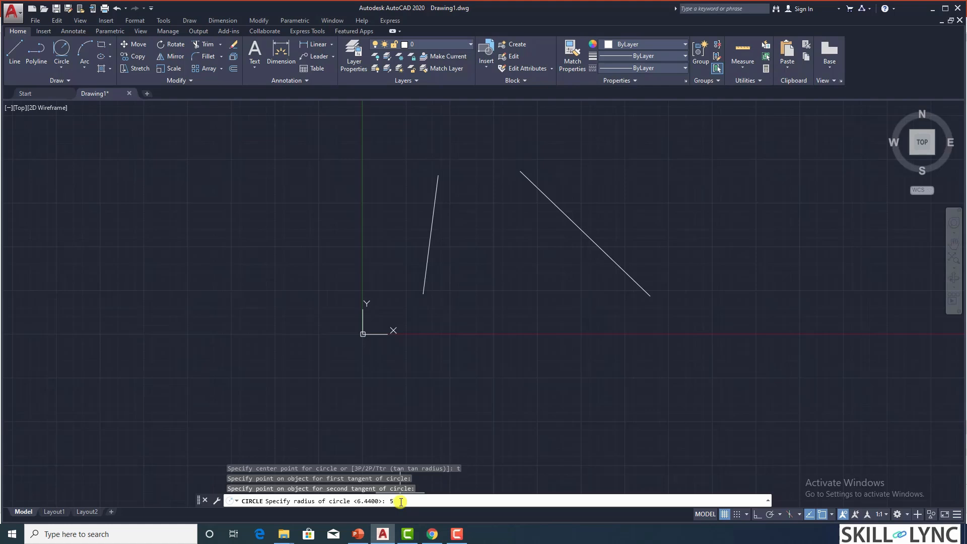
- Draw a circle of radius 5 tangent to the two lines, and a second, smaller circle tangent to the same lines above it
{"action": "key", "text": "Return"}
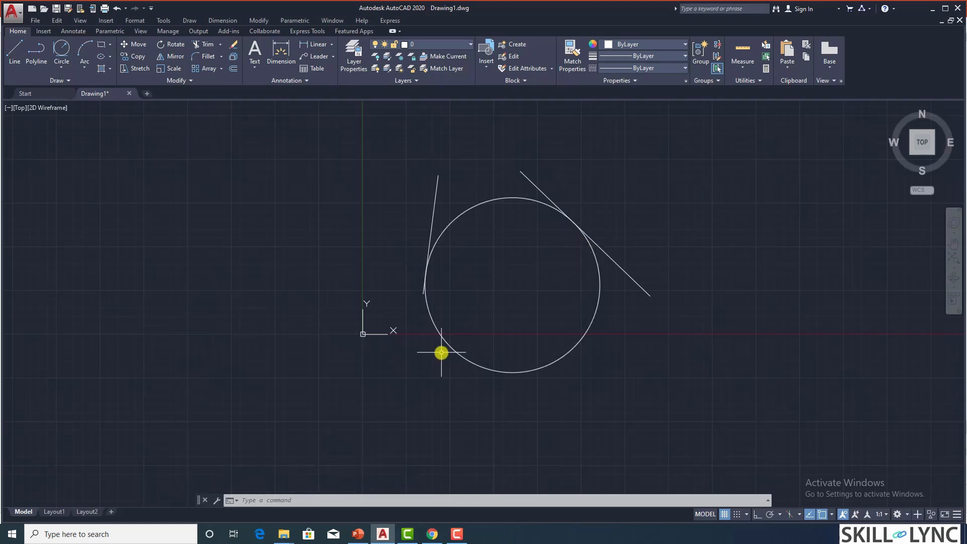
{"action": "left_click", "coordinate": [407, 501]}
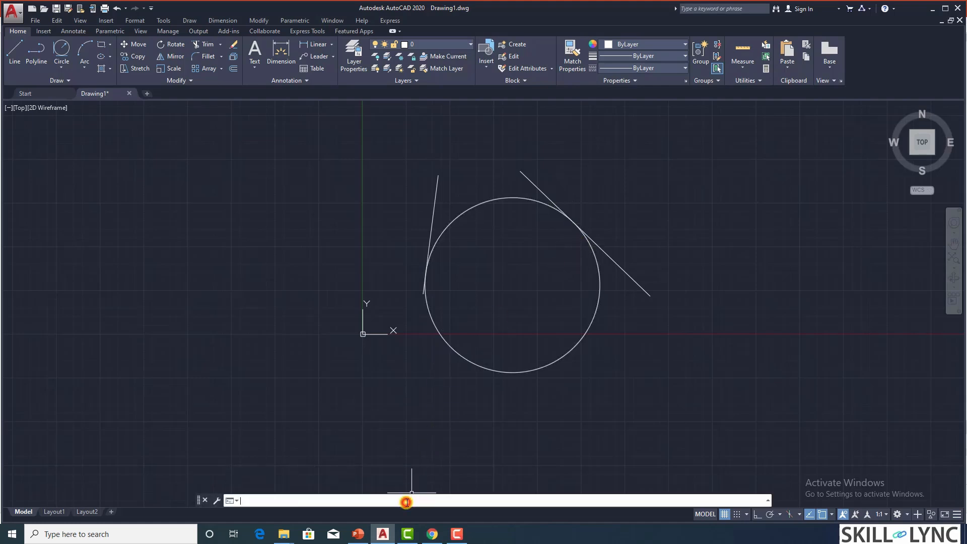
{"action": "type", "text": "c"}
{"action": "key", "text": "Return"}
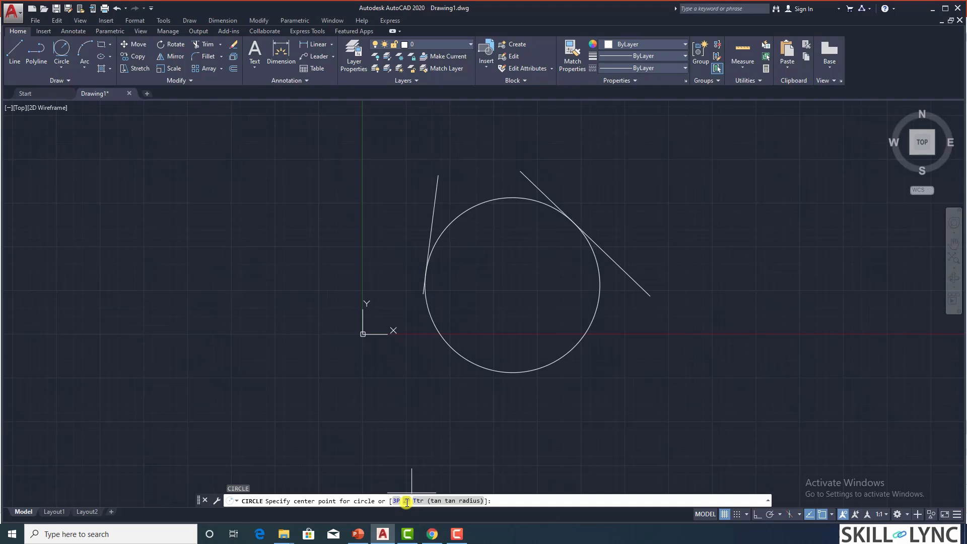
{"action": "type", "text": "t"}
{"action": "key", "text": "Return"}
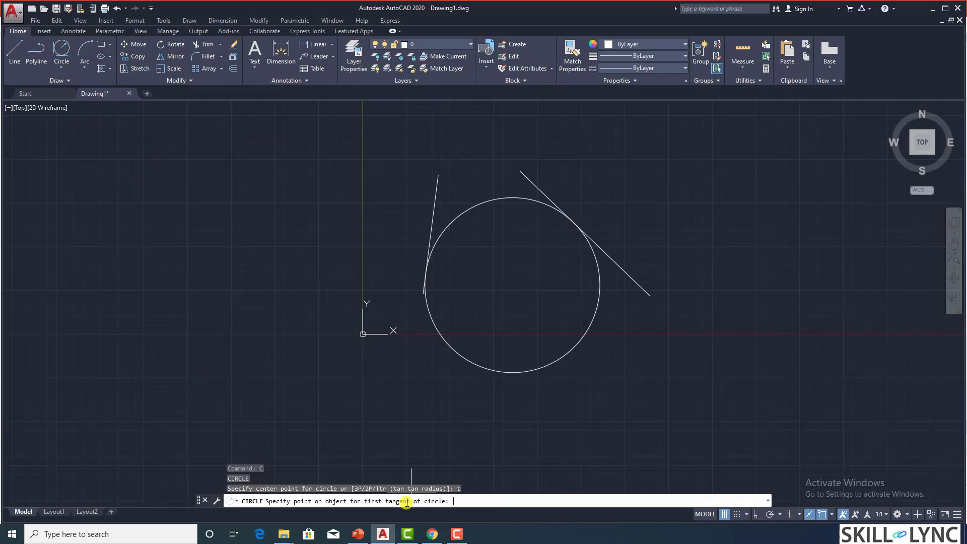
{"action": "left_click", "coordinate": [436, 217]}
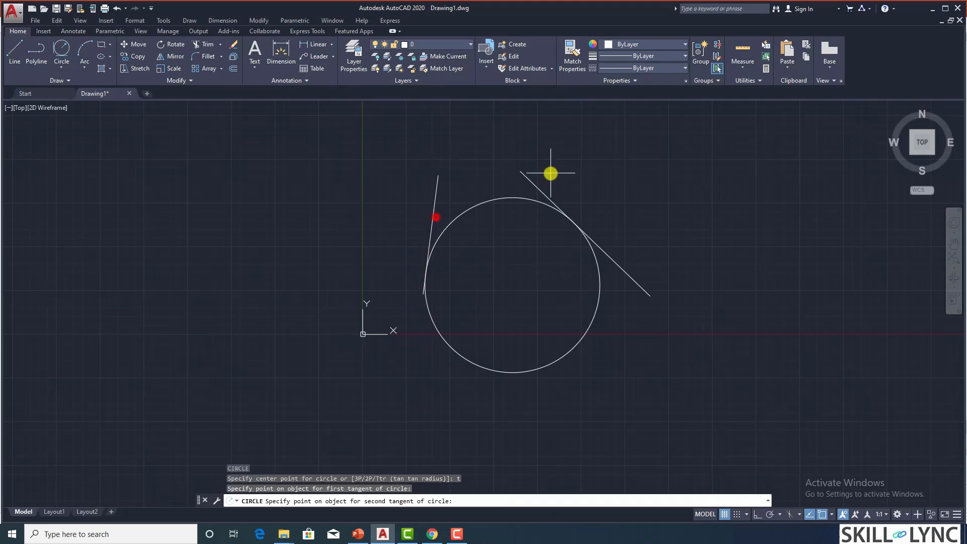
{"action": "left_click", "coordinate": [544, 187]}
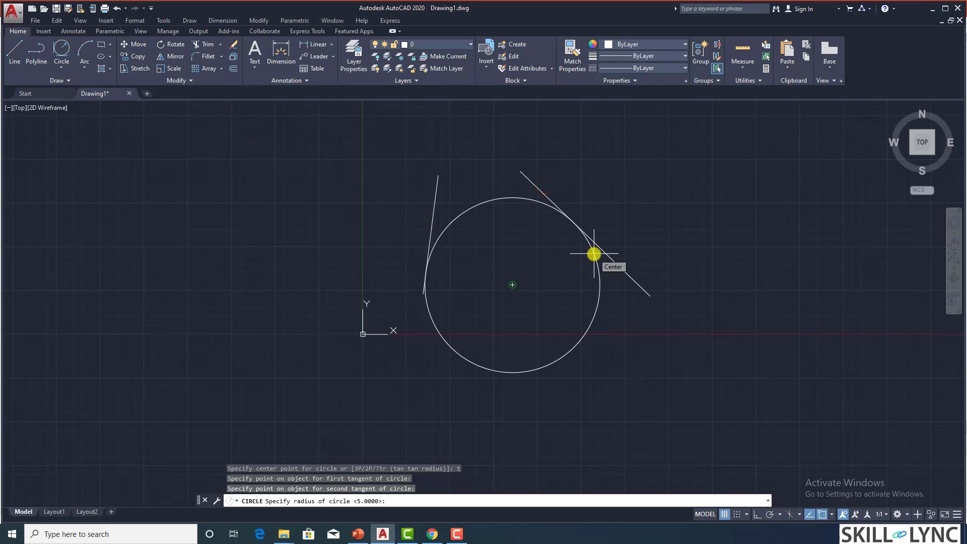
{"action": "key", "text": "Return"}
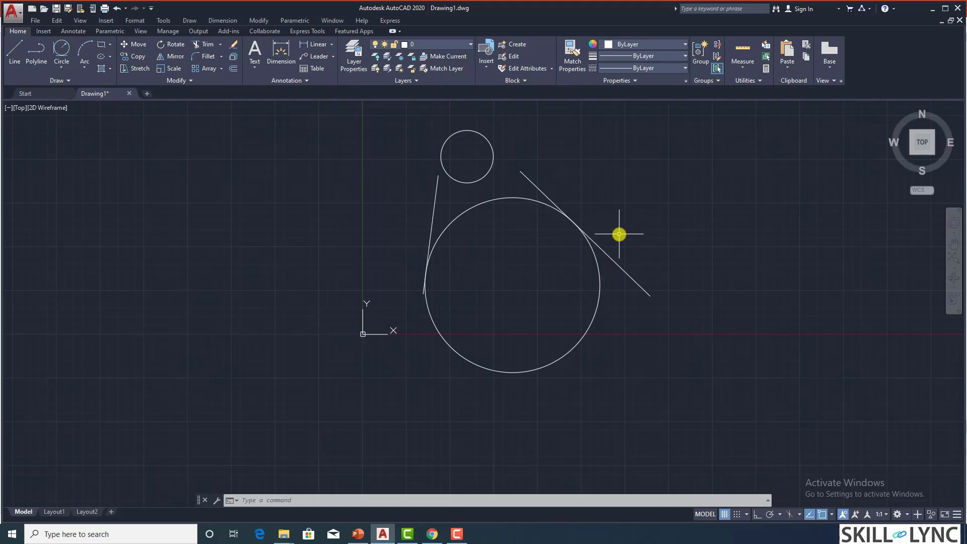
- Extend the upper ends of both slanted lines to meet the small circle, using the small circle and the right-hand line as boundary edges
{"action": "type", "text": "e"}
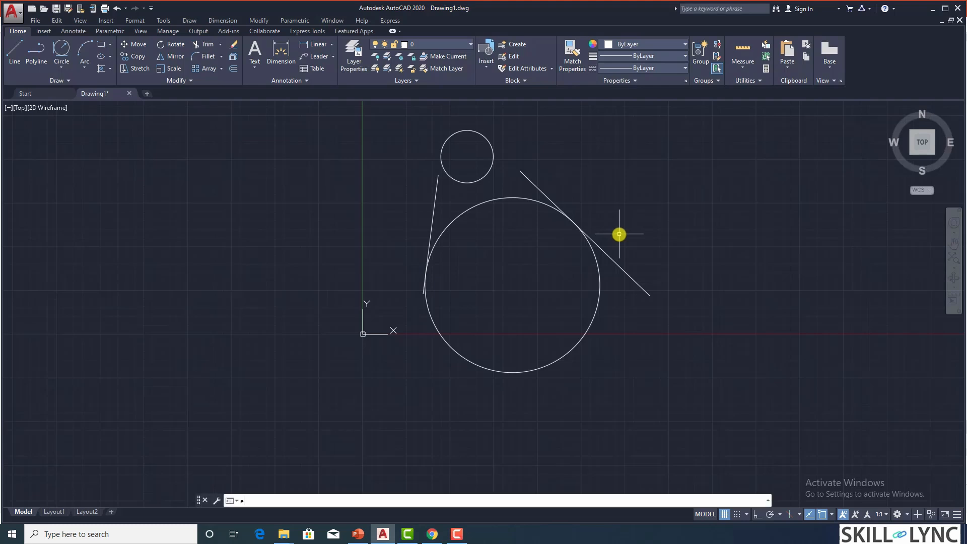
{"action": "type", "text": "xtend"}
{"action": "key", "text": "Return"}
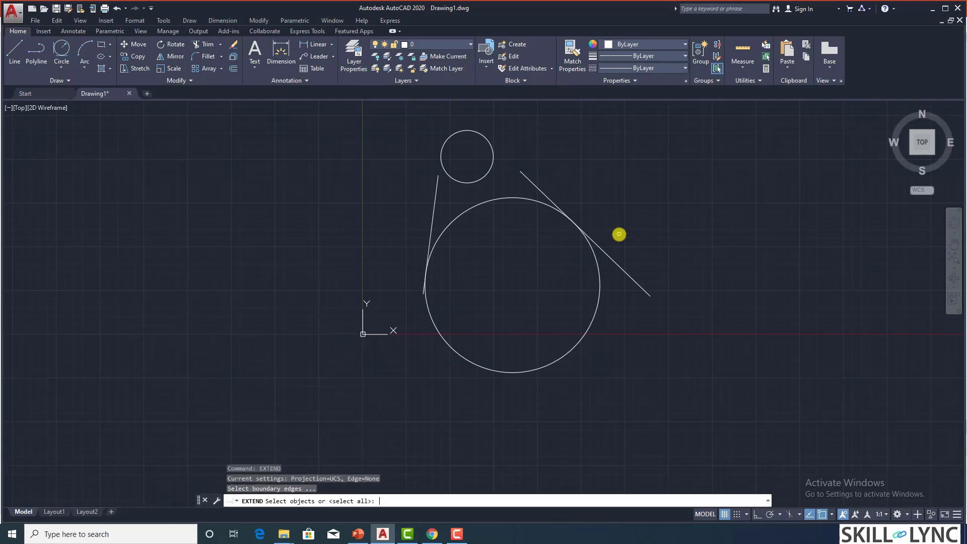
{"action": "left_click", "coordinate": [538, 188]}
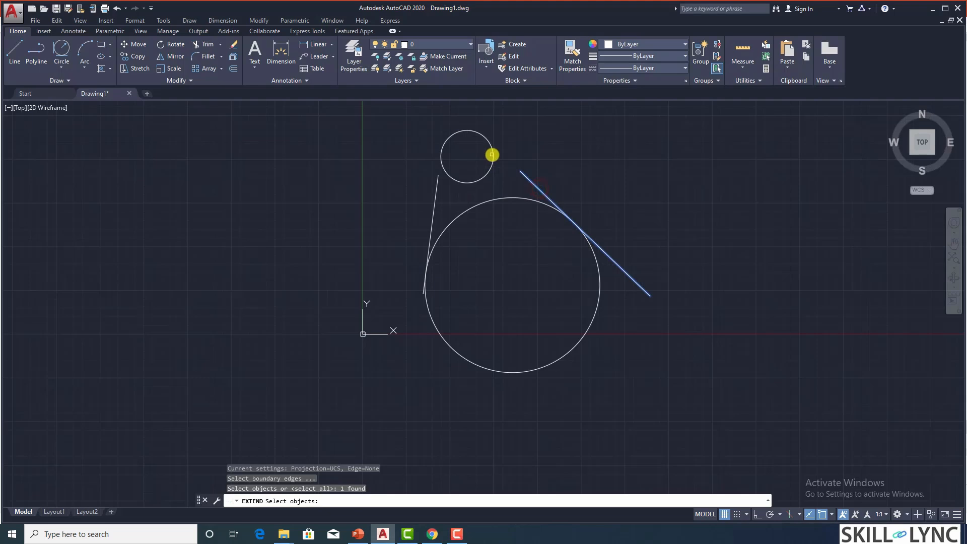
{"action": "left_click", "coordinate": [494, 158]}
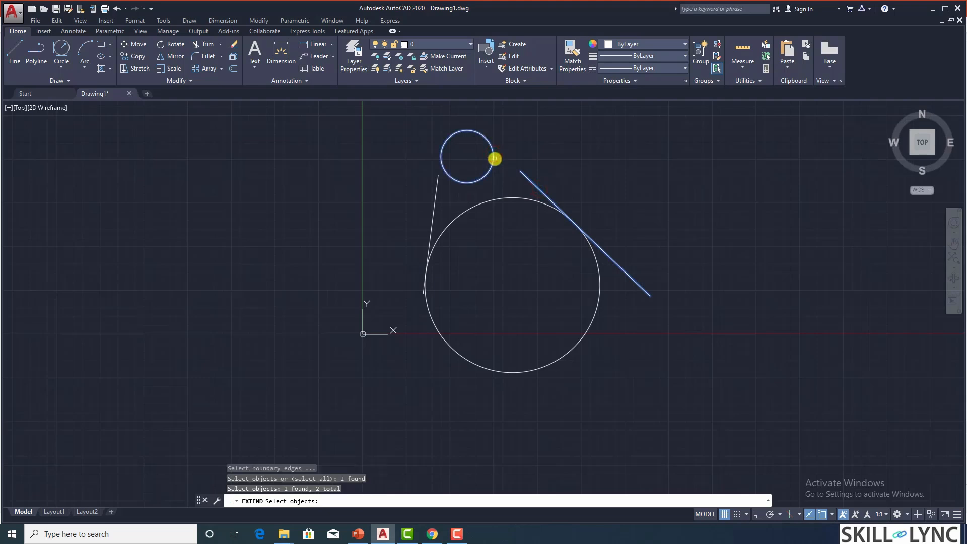
{"action": "key", "text": "Return"}
{"action": "left_click", "coordinate": [537, 187]}
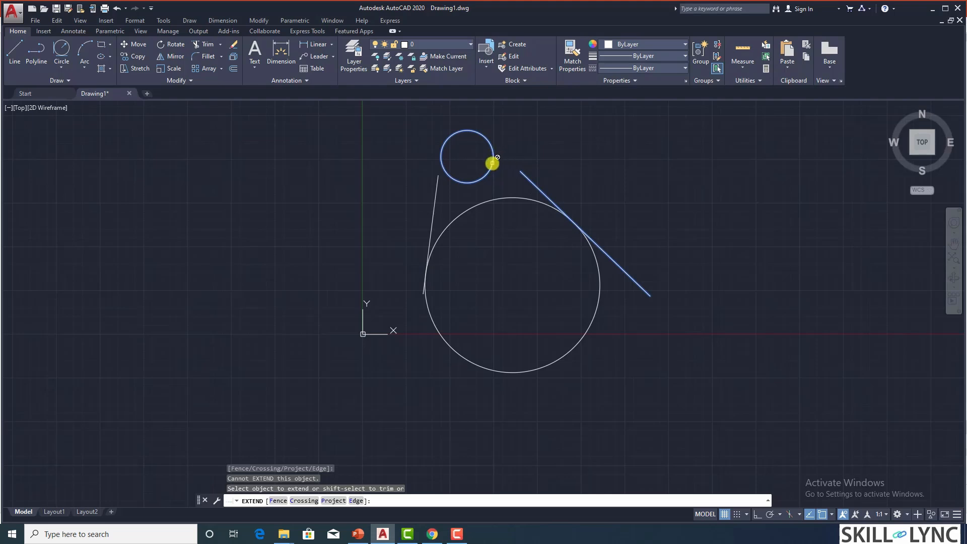
{"action": "left_click", "coordinate": [524, 175]}
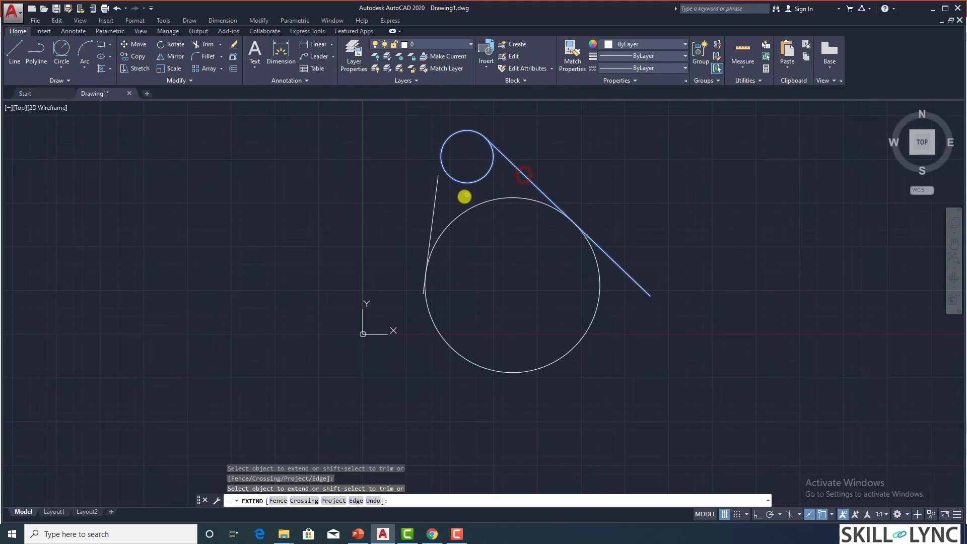
{"action": "left_click", "coordinate": [435, 200]}
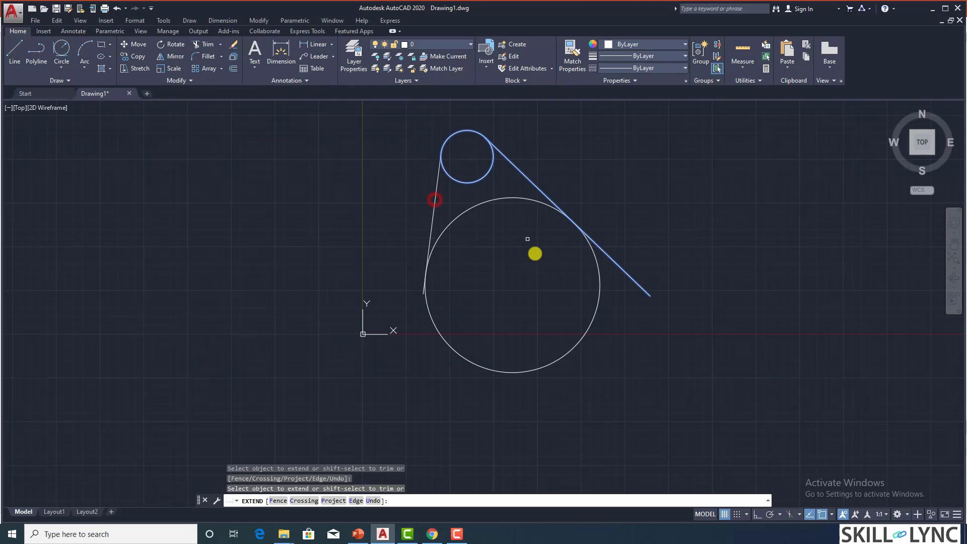
{"action": "key", "text": "Return"}
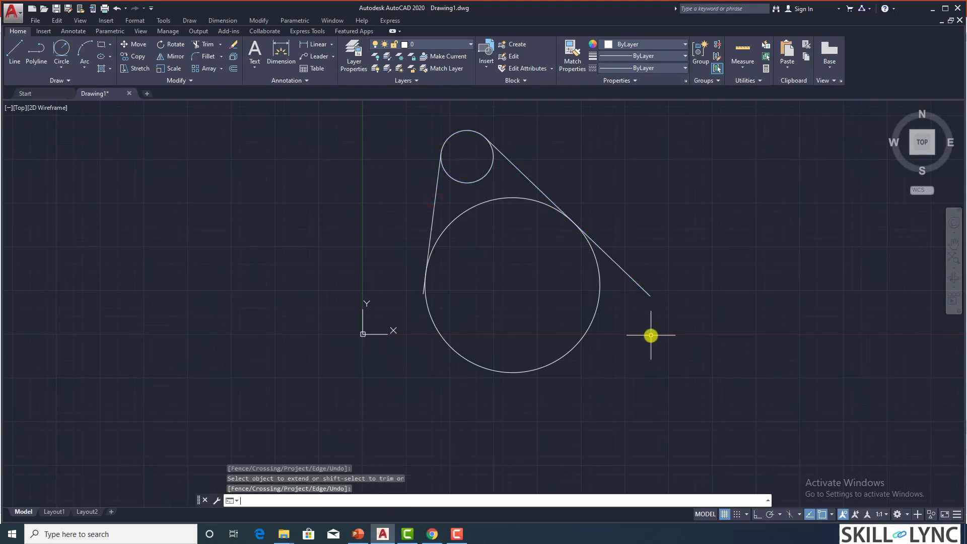
- Try to trim the upper arc of the large circle with that circle and the right-hand line as cutting edges, and undo the left-hand line's trim
{"action": "type", "text": "trim"}
{"action": "key", "text": "Return"}
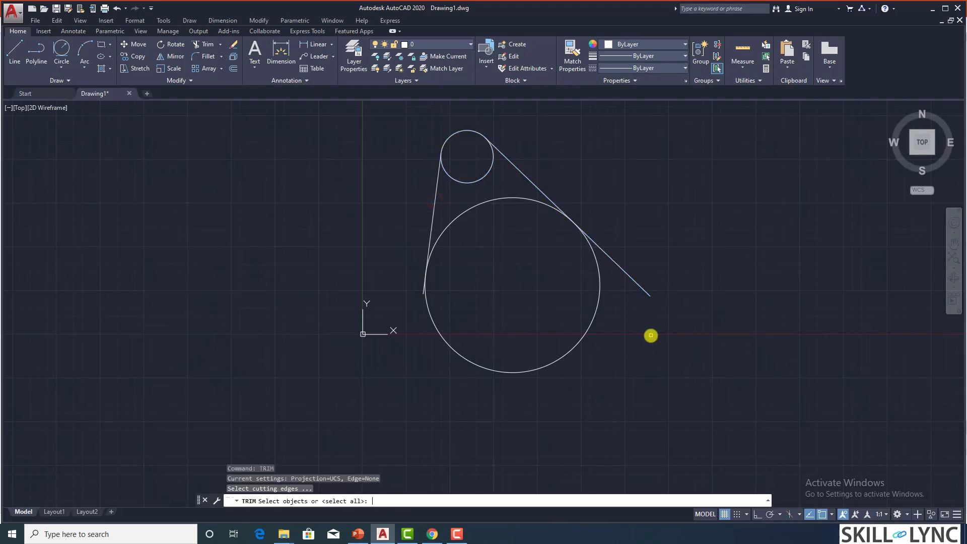
{"action": "left_click", "coordinate": [599, 270]}
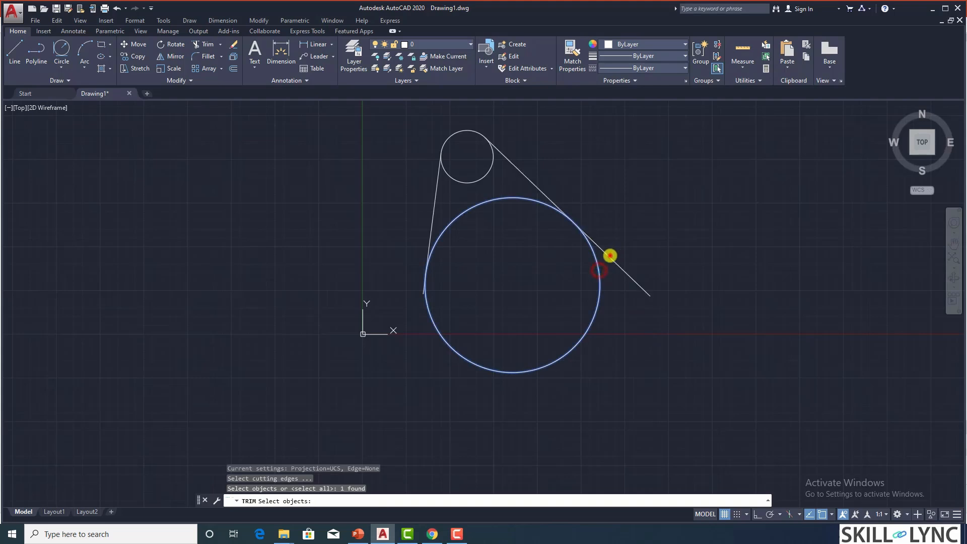
{"action": "left_click", "coordinate": [611, 257]}
{"action": "left_click", "coordinate": [540, 203]}
{"action": "left_click", "coordinate": [547, 197]}
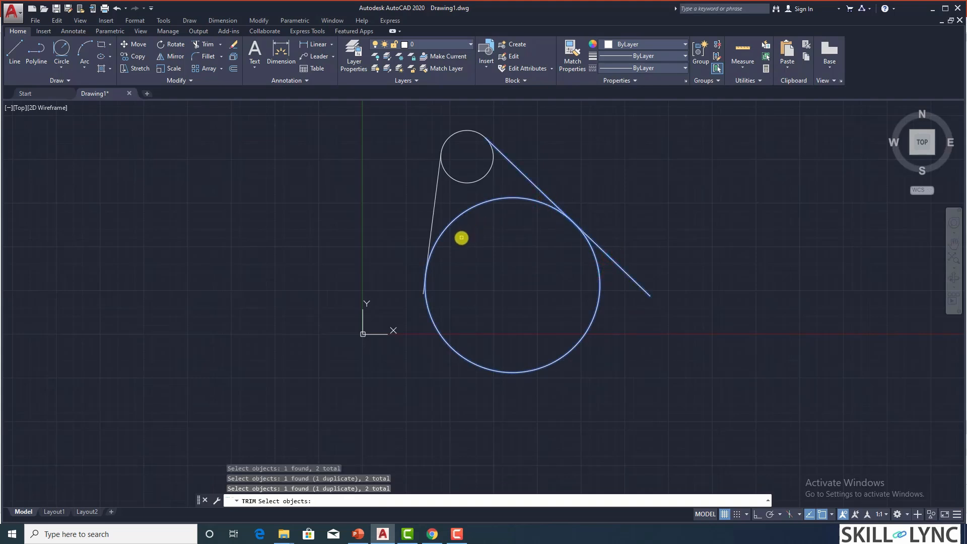
{"action": "key", "text": "Return"}
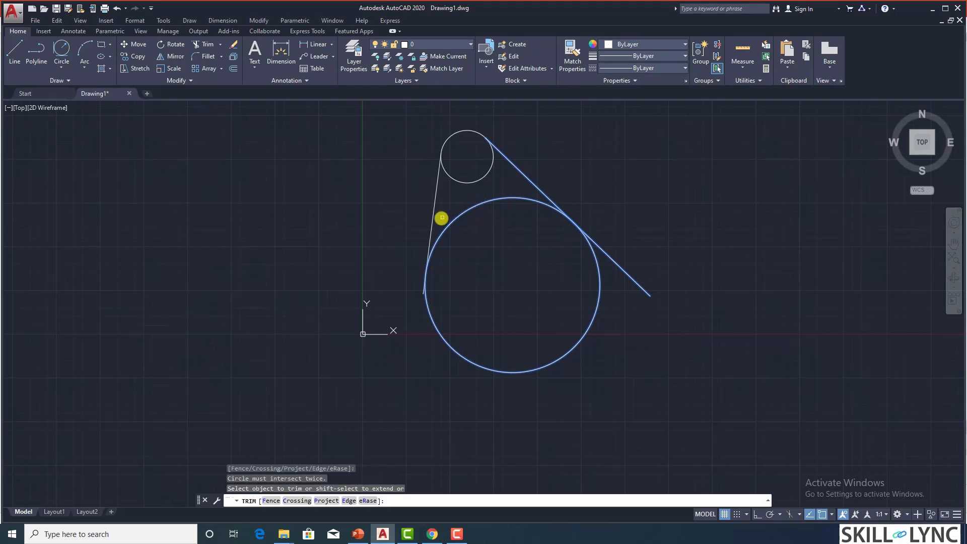
{"action": "left_click", "coordinate": [433, 221]}
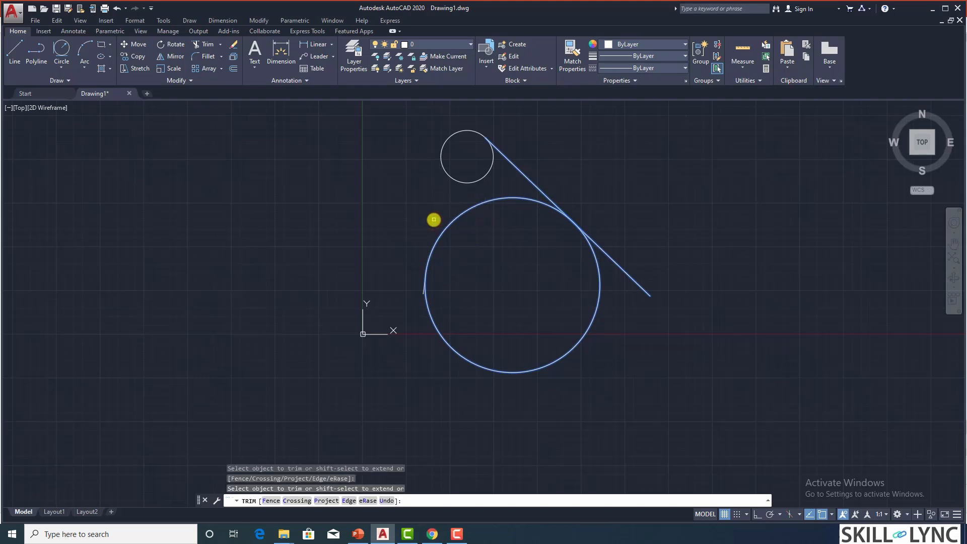
{"action": "key", "text": "ctrl+z"}
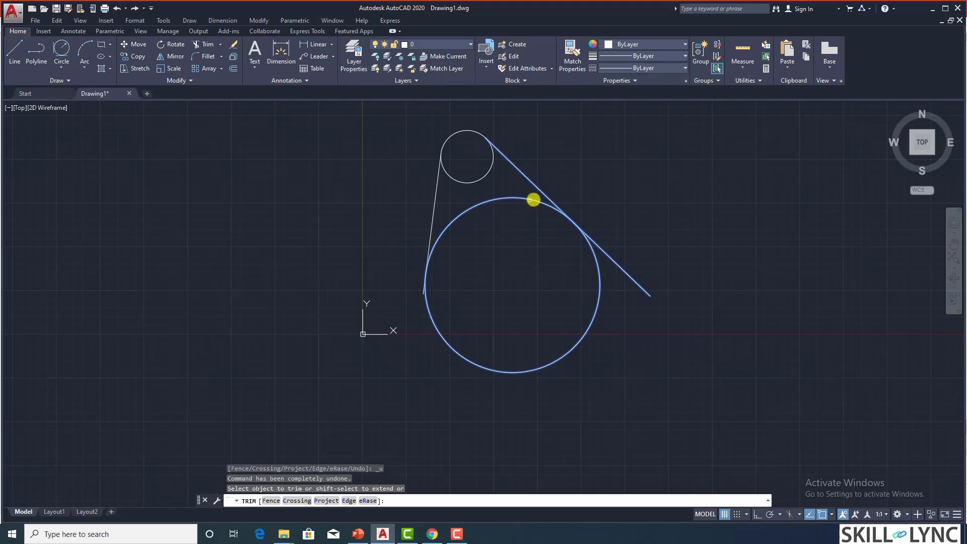
{"action": "left_click", "coordinate": [533, 200]}
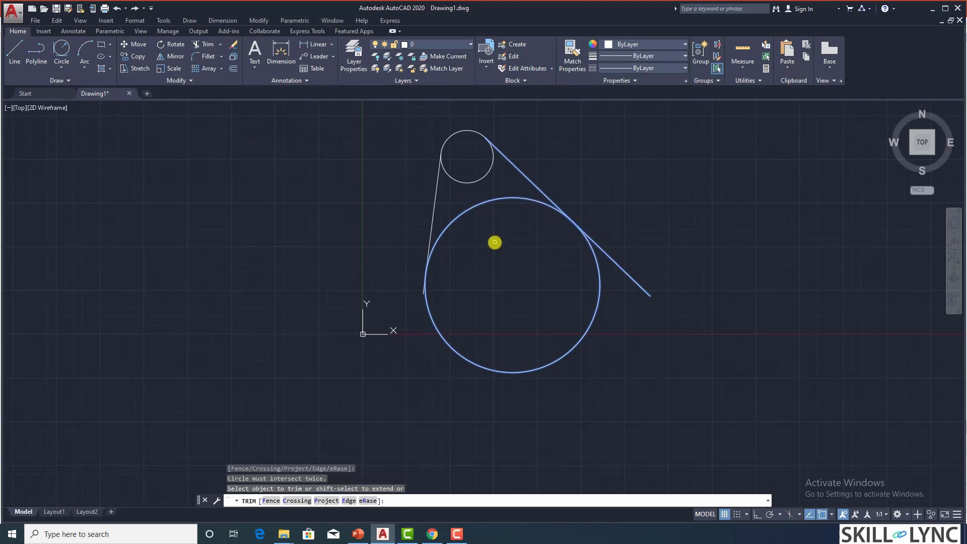
{"action": "key", "text": "Return"}
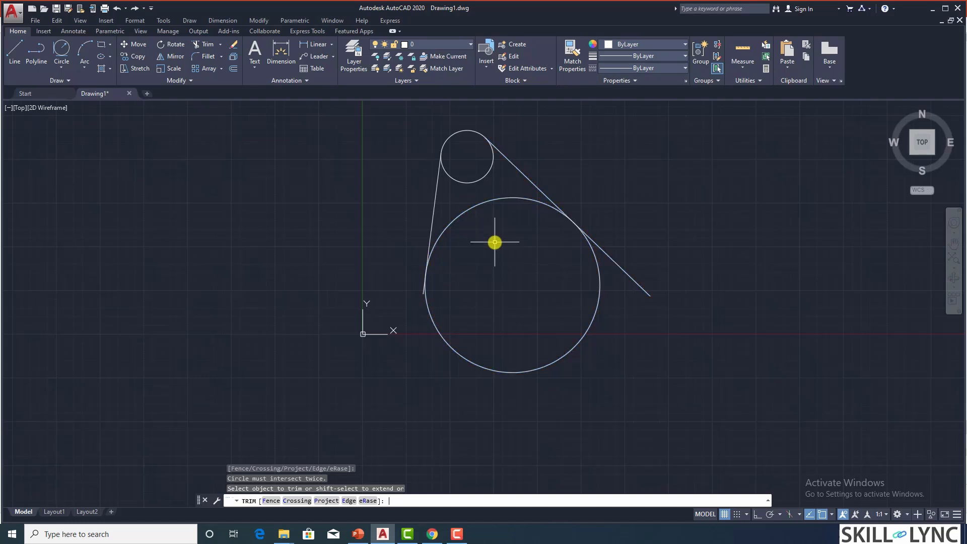
- Trim away both circles' inner arcs between the tangent lines, with the two lines and the large circle as cutting edges
{"action": "type", "text": "t"}
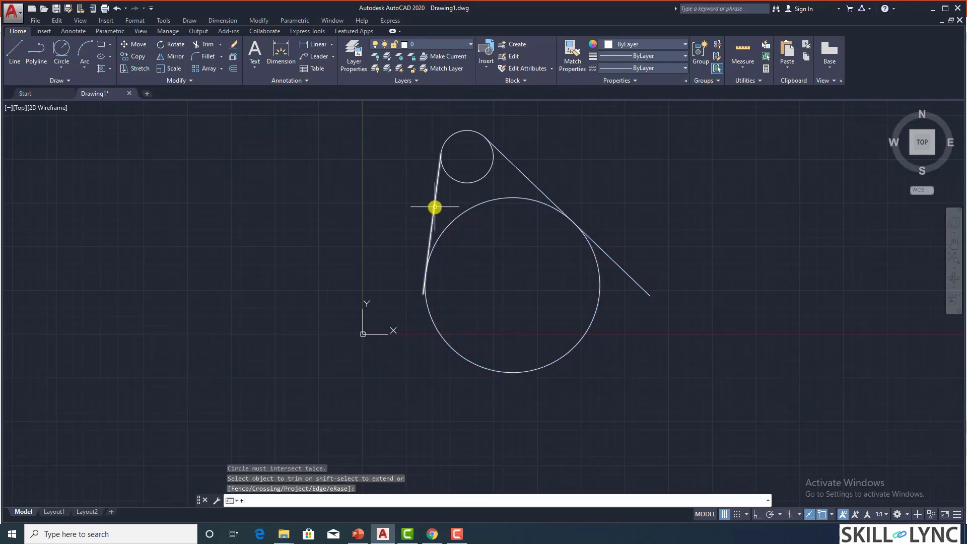
{"action": "type", "text": "rim"}
{"action": "key", "text": "Return"}
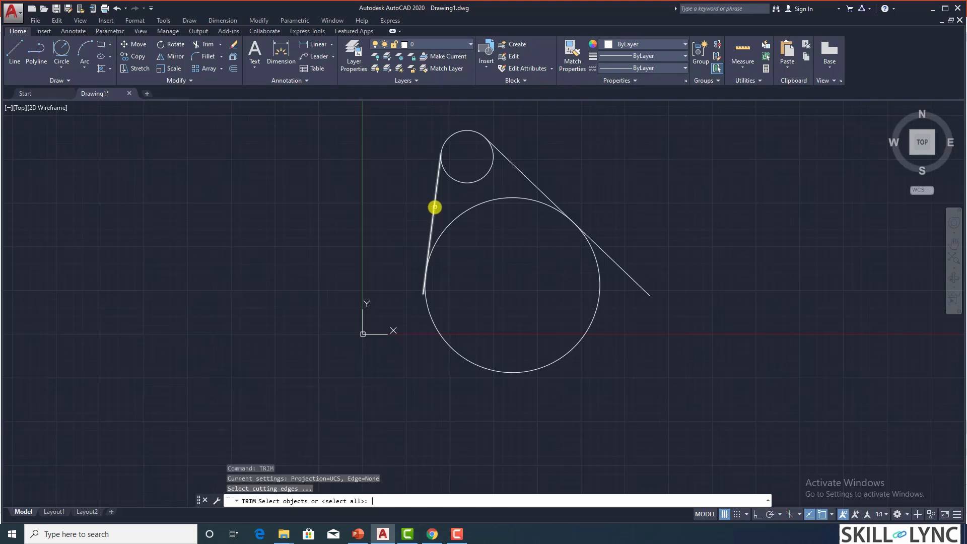
{"action": "left_click", "coordinate": [436, 201]}
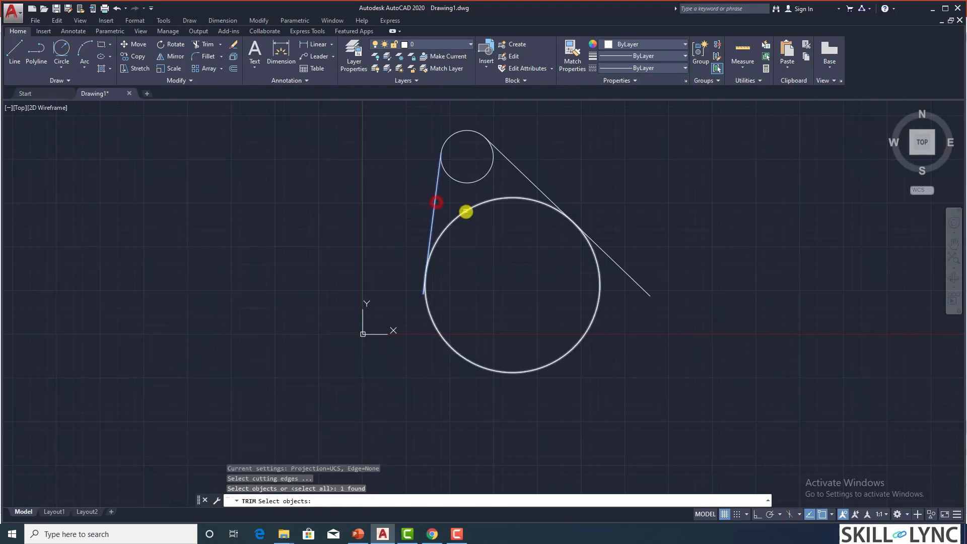
{"action": "left_click", "coordinate": [465, 212]}
{"action": "left_click", "coordinate": [522, 172]}
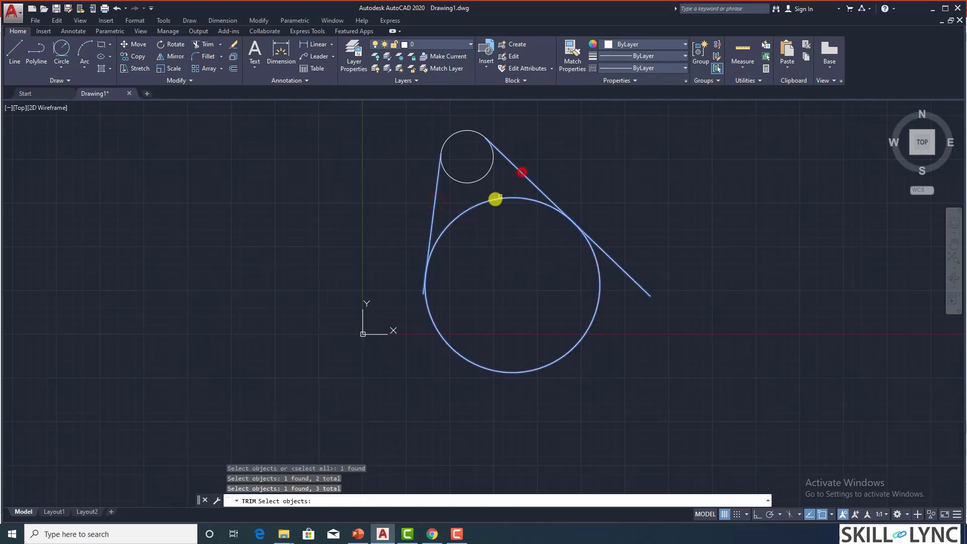
{"action": "key", "text": "Return"}
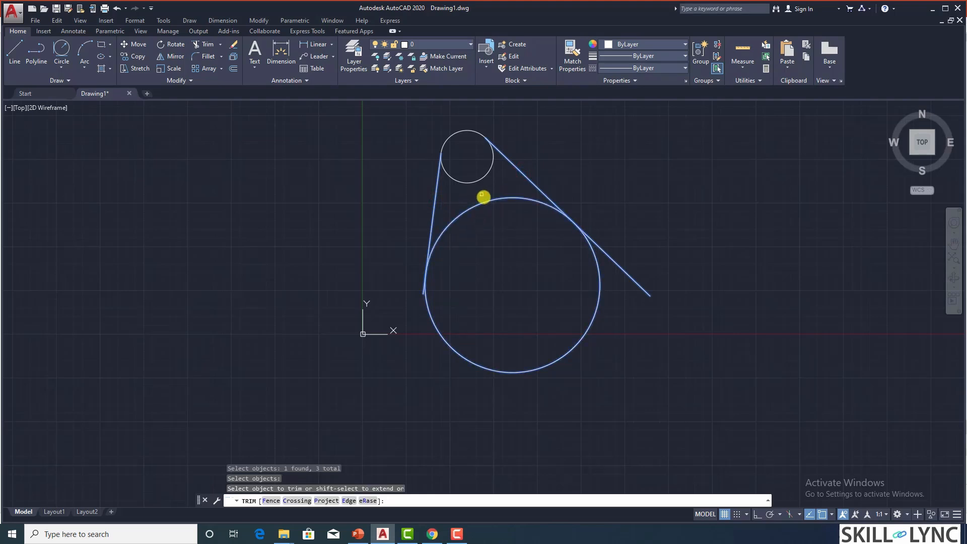
{"action": "left_click", "coordinate": [483, 203]}
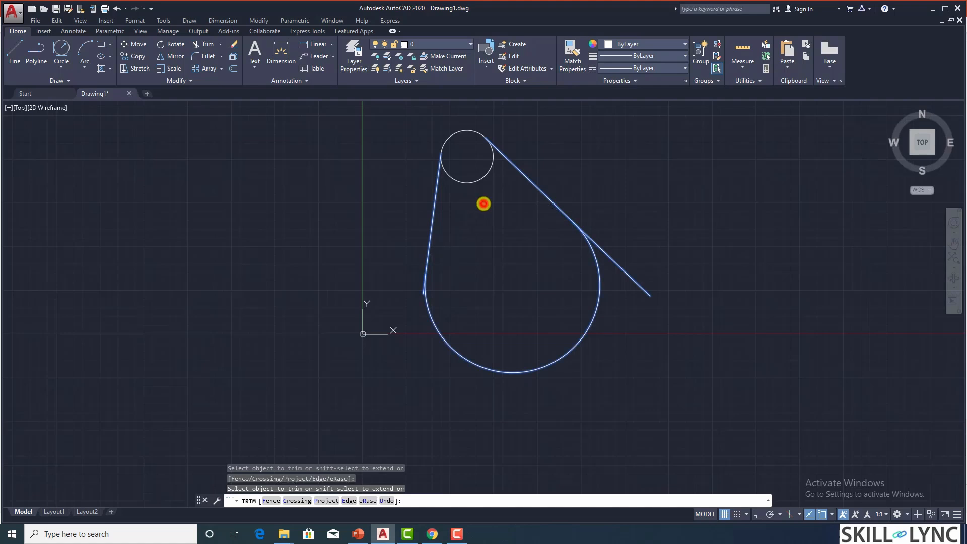
{"action": "left_click", "coordinate": [479, 181]}
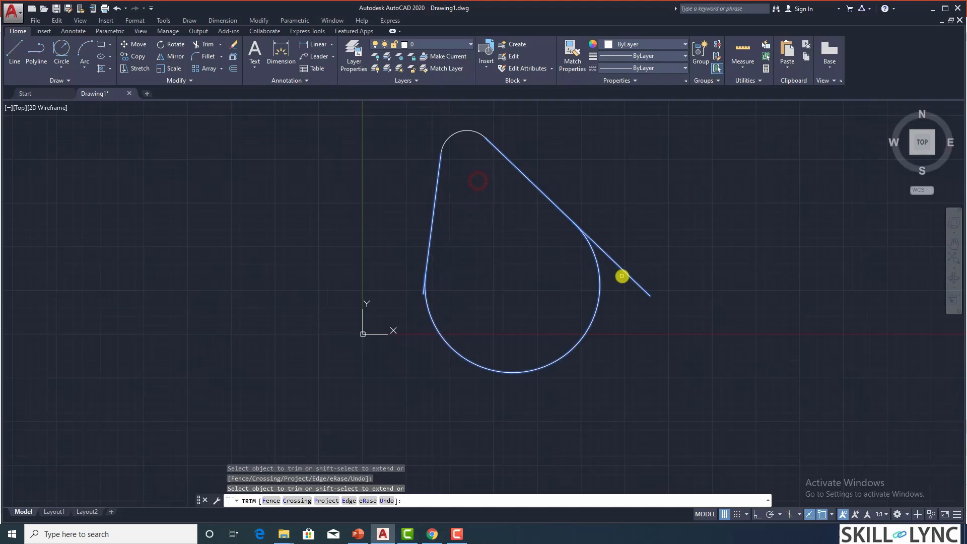
- Trim the overhanging lower ends of both lines beyond their tangent points on the large arc
{"action": "left_click", "coordinate": [626, 273]}
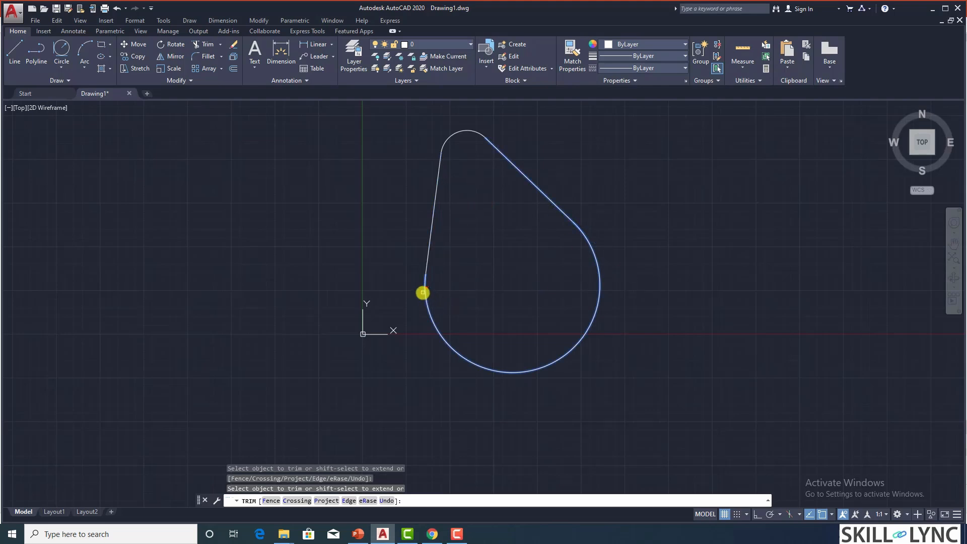
{"action": "double_click", "coordinate": [424, 291]}
{"action": "left_click", "coordinate": [517, 266]}
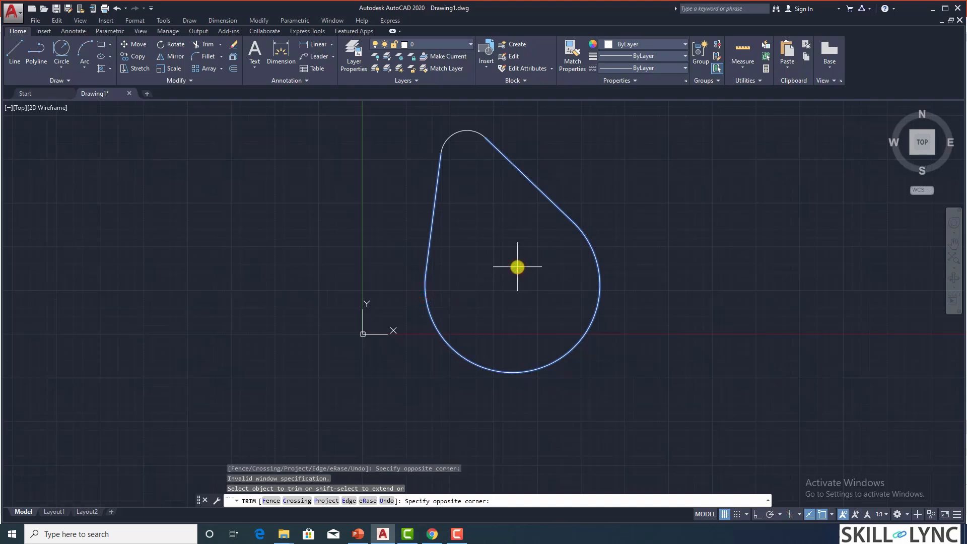
{"action": "key", "text": "Escape"}
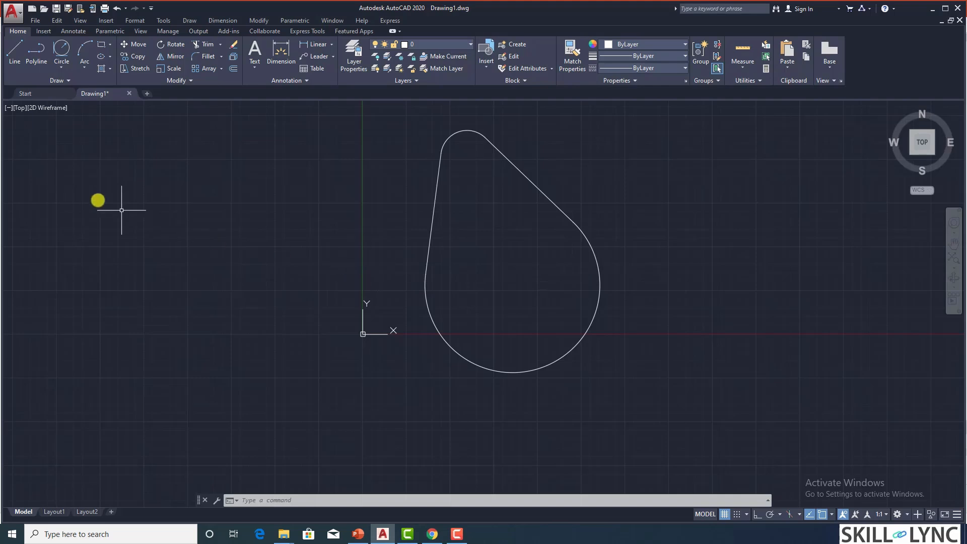
- Erase the entire teardrop profile, including both arcs and both tangent lines
{"action": "left_click", "coordinate": [60, 68]}
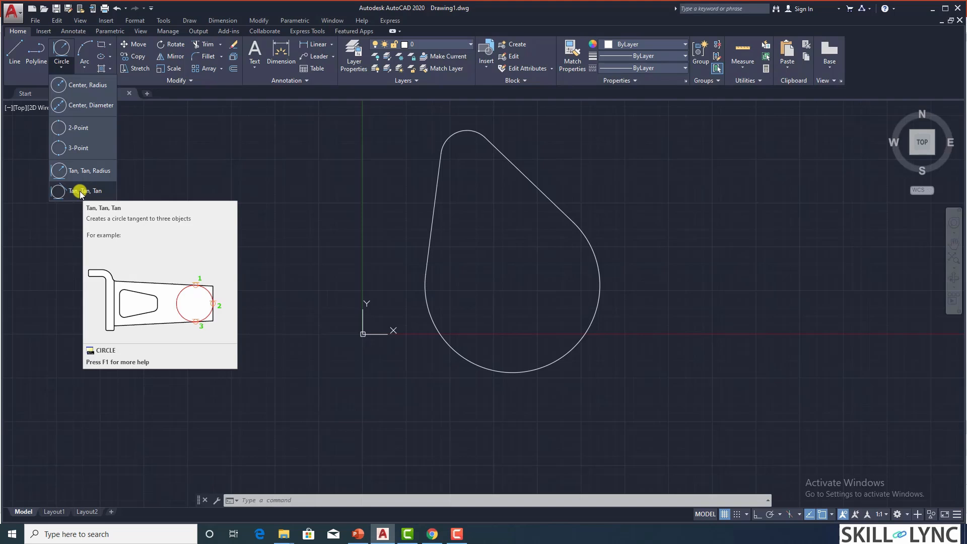
{"action": "left_click", "coordinate": [419, 196]}
{"action": "mouse_move", "coordinate": [423, 121]}
{"action": "left_mouse_down"}
{"action": "mouse_move", "coordinate": [678, 401]}
{"action": "mouse_move", "coordinate": [444, 396]}
{"action": "left_mouse_up"}
{"action": "left_click", "coordinate": [390, 121]}
{"action": "left_click", "coordinate": [648, 421]}
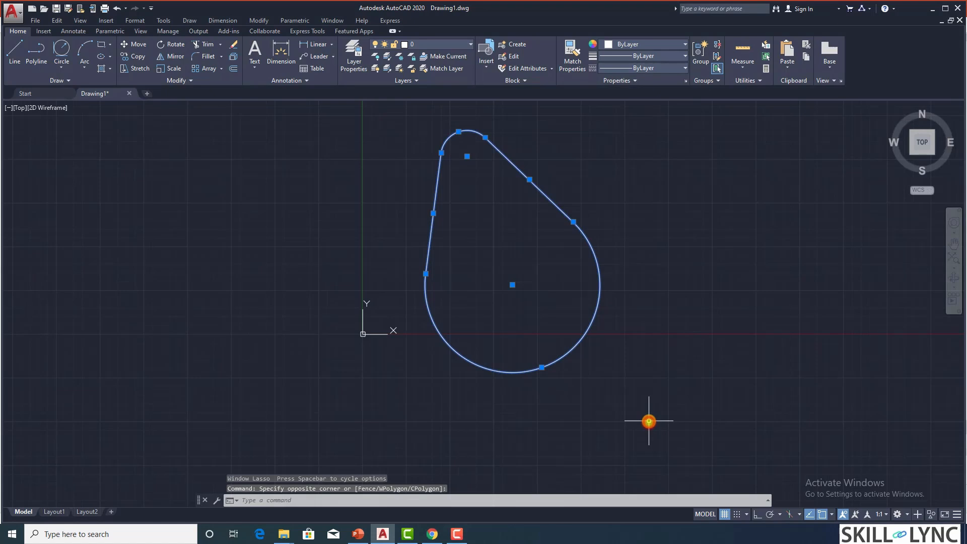
{"action": "key", "text": "Delete"}
{"action": "left_click", "coordinate": [540, 317]}
{"action": "key", "text": "Escape"}
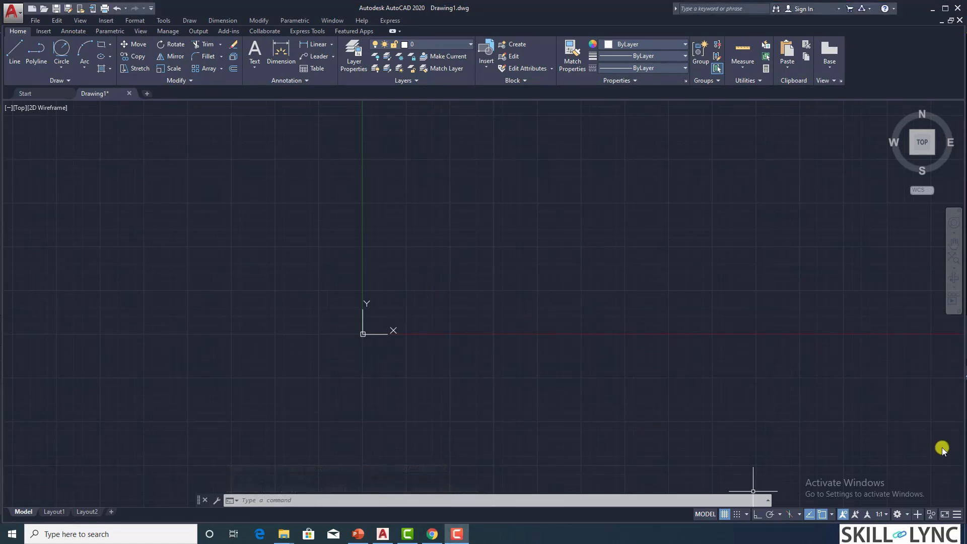
{"action": "left_click", "coordinate": [59, 73]}
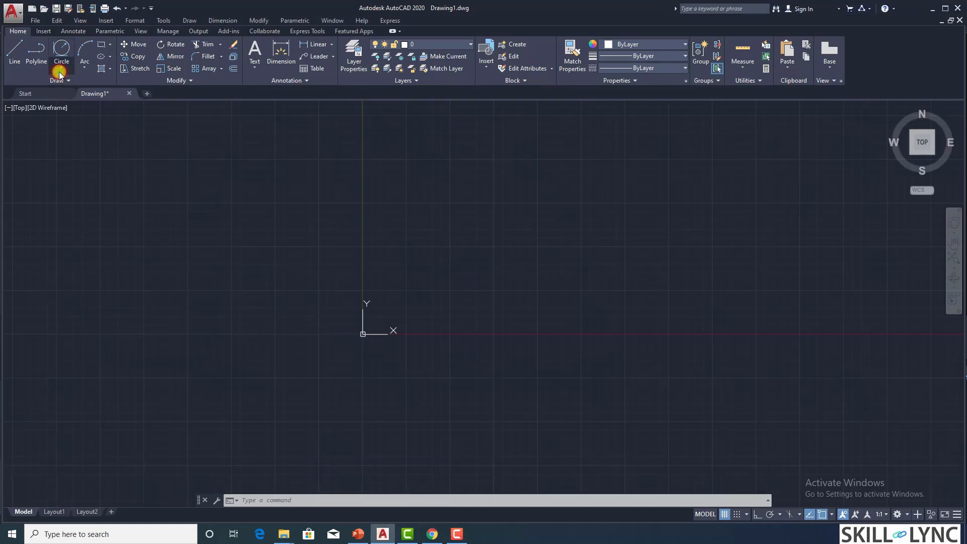
{"action": "left_click", "coordinate": [59, 73]}
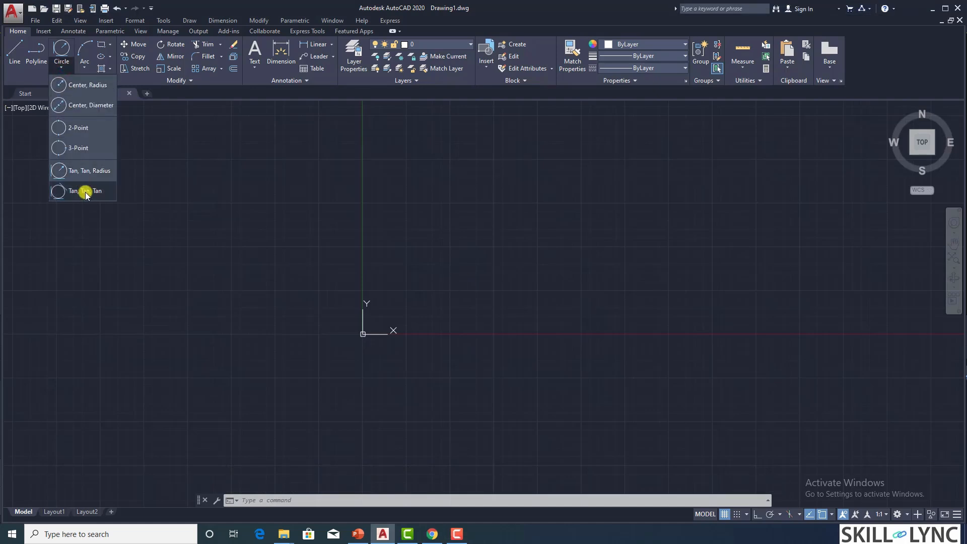
{"action": "left_click", "coordinate": [86, 192]}
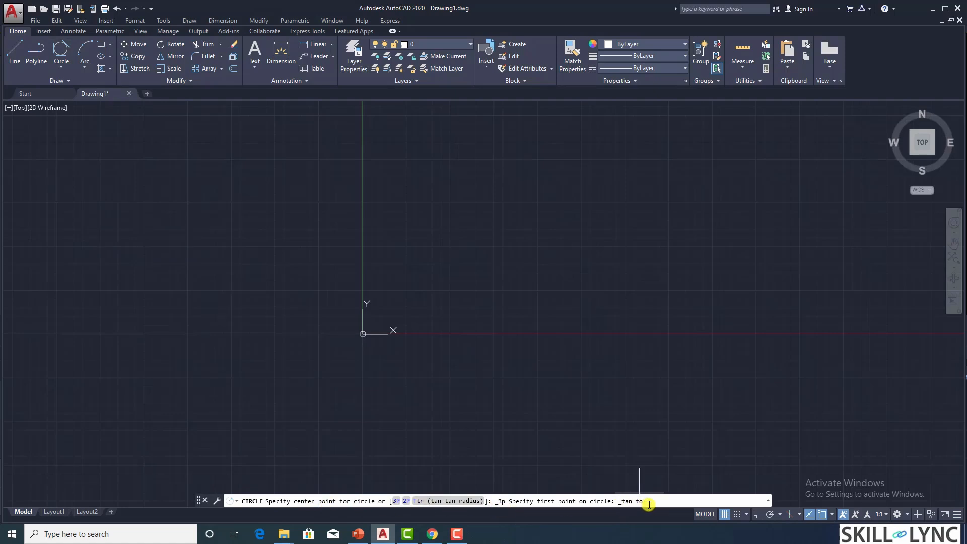
{"action": "key", "text": "Return"}
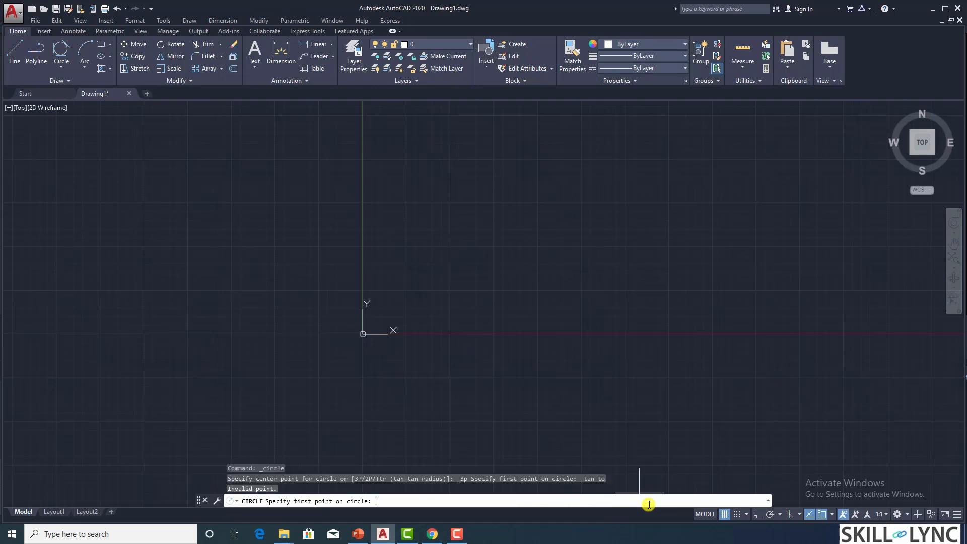
{"action": "type", "text": "3p"}
{"action": "key", "text": "Escape"}
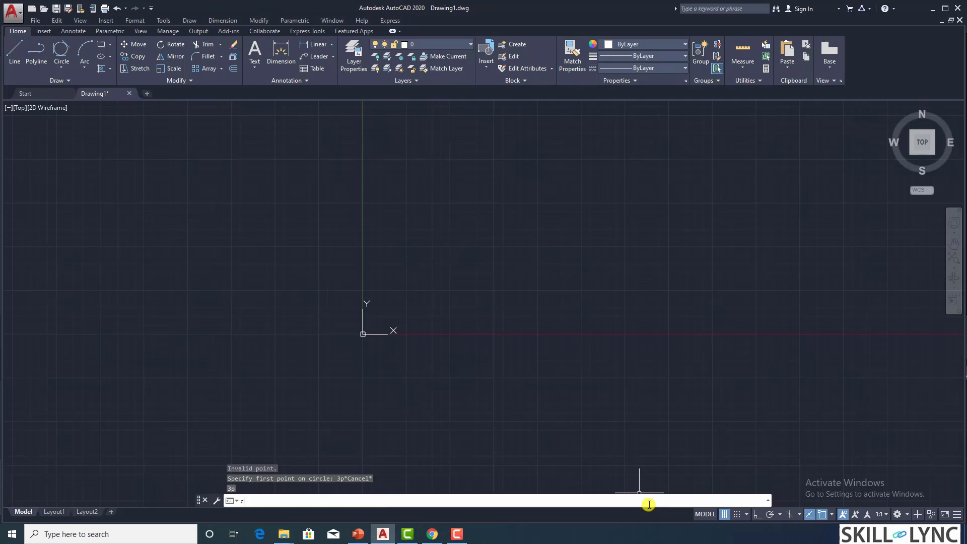
- Try to draw a circle with the 3P option, using a _tan snap for its first point
{"action": "type", "text": "c"}
{"action": "key", "text": "Return"}
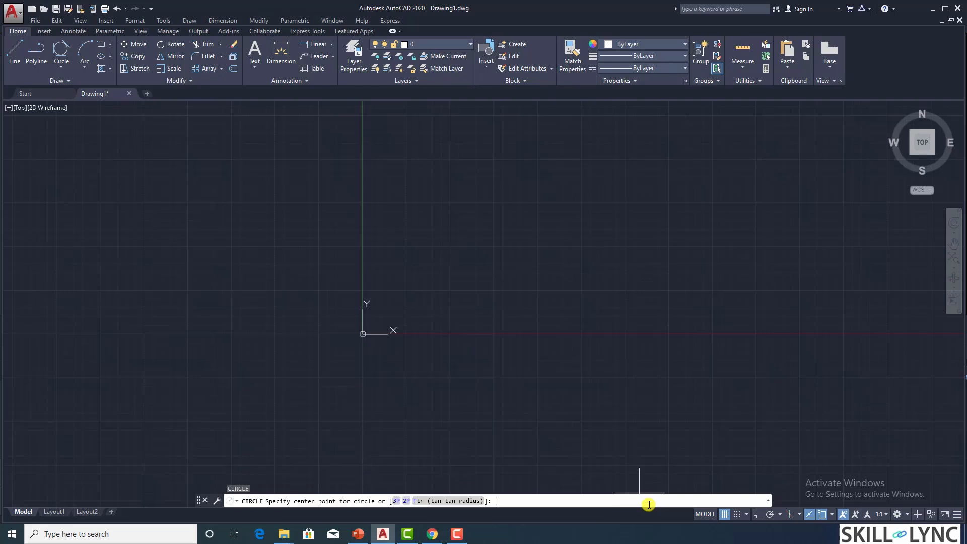
{"action": "type", "text": "3p"}
{"action": "key", "text": "Return"}
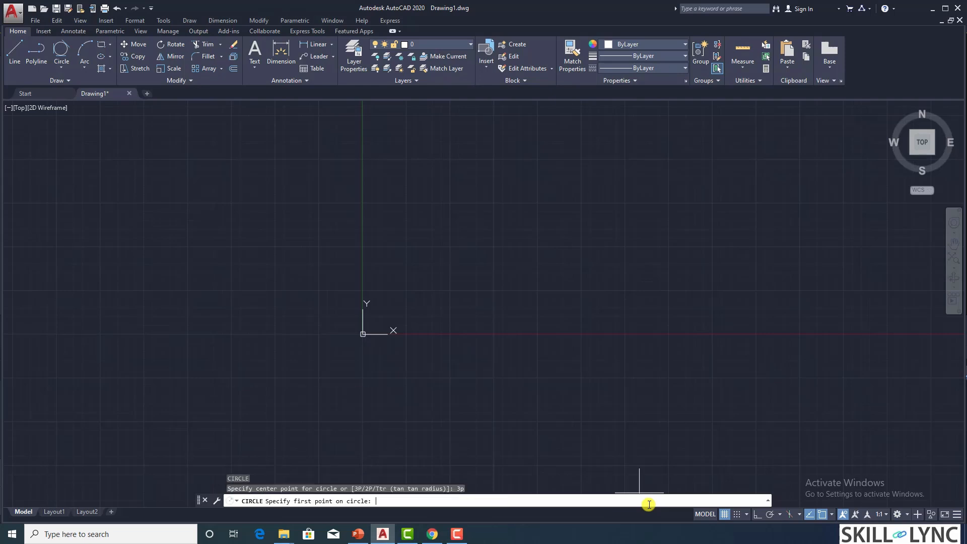
{"action": "type", "text": "_tan"}
{"action": "key", "text": "Return"}
{"action": "key", "text": "Return"}
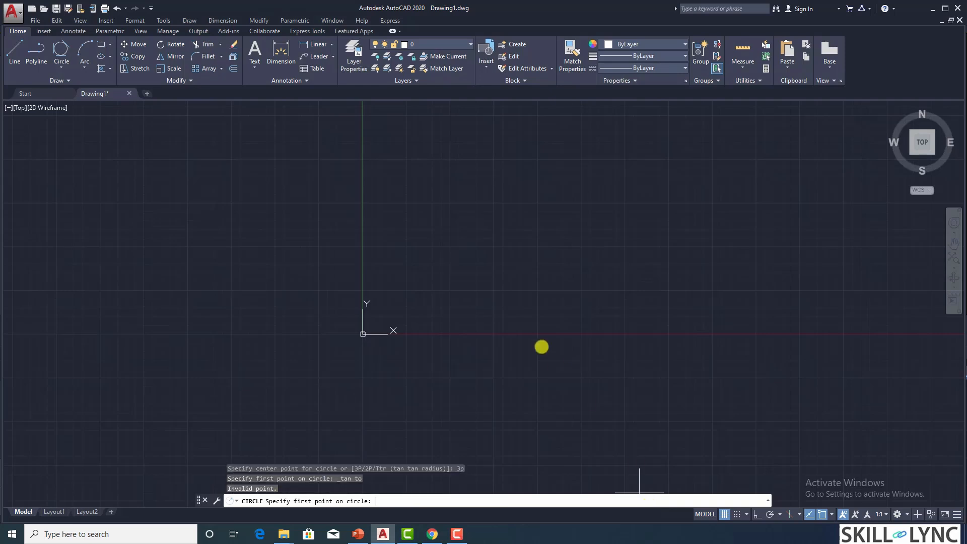
{"action": "key", "text": "Escape"}
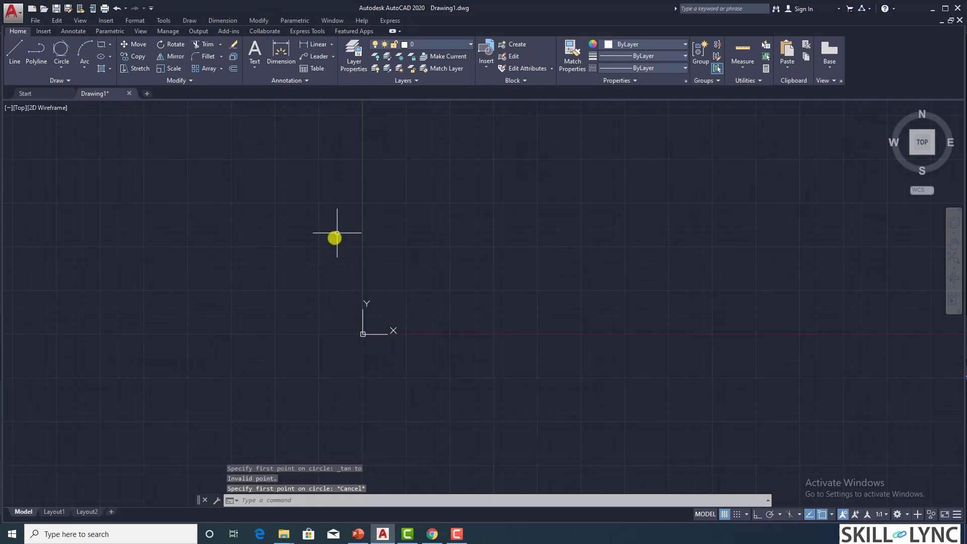
- Draw three connected lines forming an open chain above and to the right of the origin, with its open side facing the upper right
{"action": "left_click", "coordinate": [17, 50]}
{"action": "left_click", "coordinate": [467, 164]}
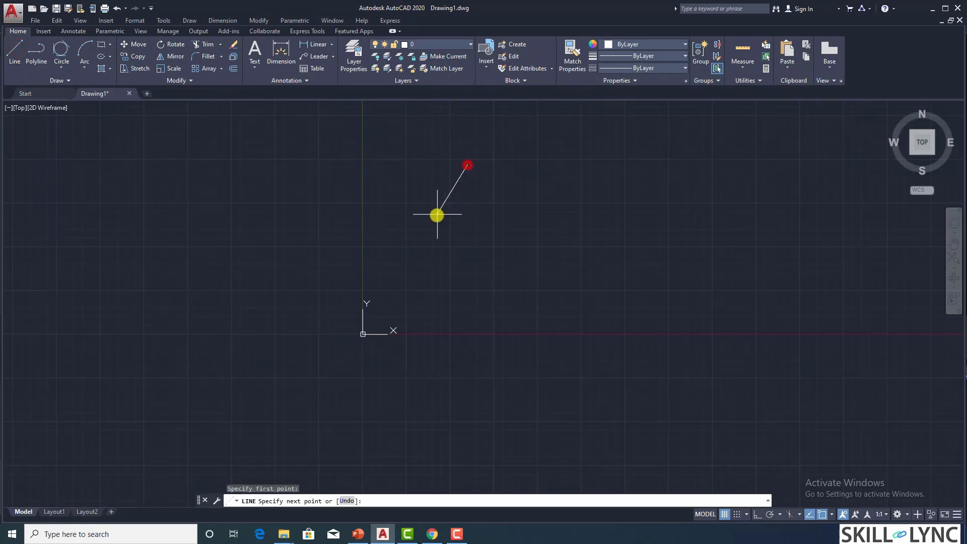
{"action": "left_click", "coordinate": [436, 215]}
{"action": "left_click", "coordinate": [500, 305]}
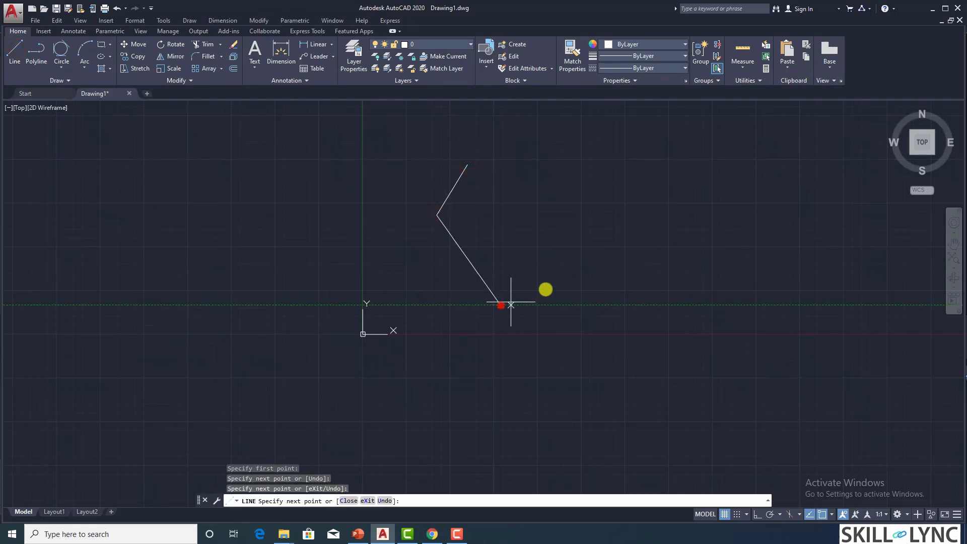
{"action": "left_click", "coordinate": [579, 285]}
{"action": "key", "text": "Escape"}
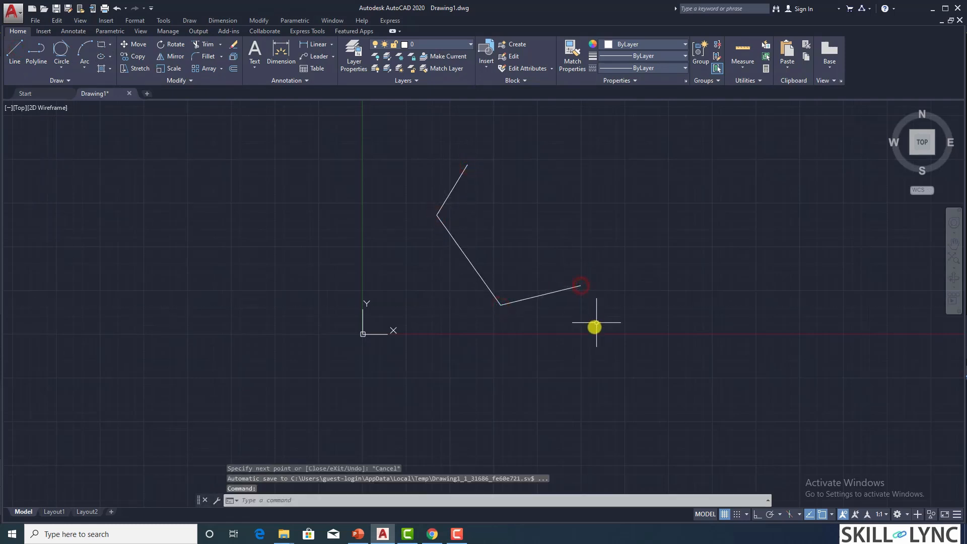
- Draw a circle tangent to all three connected lines using the Tan, Tan, Tan method
{"action": "left_click", "coordinate": [54, 71]}
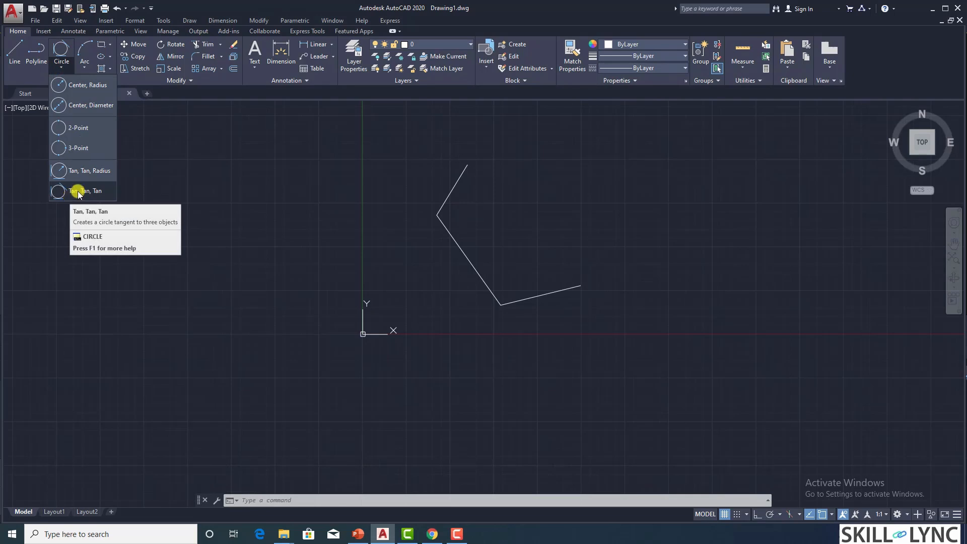
{"action": "left_click", "coordinate": [78, 192]}
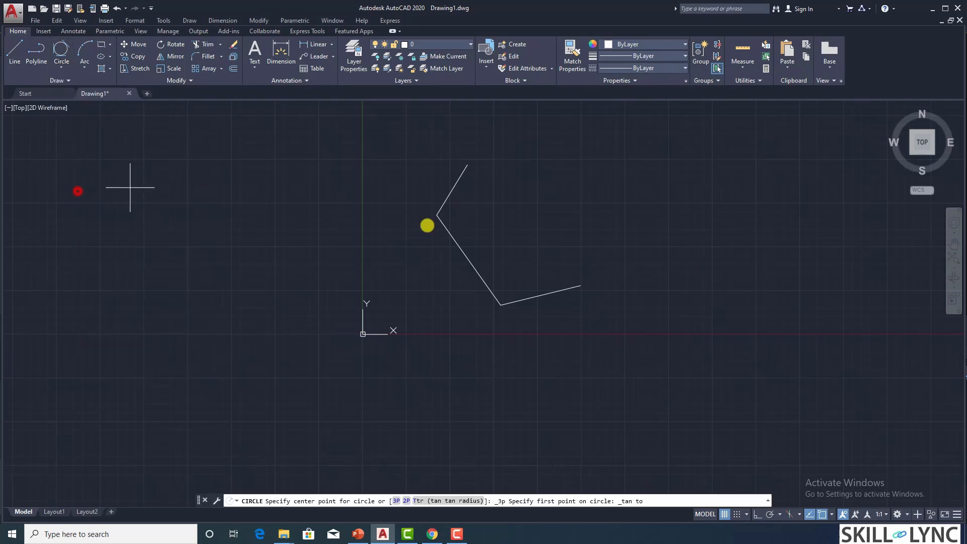
{"action": "left_click", "coordinate": [453, 185]}
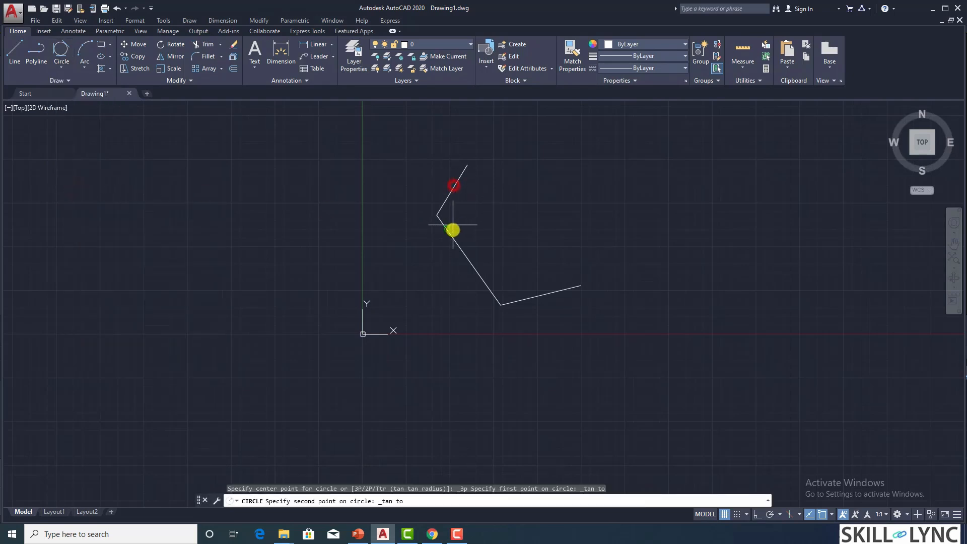
{"action": "left_click", "coordinate": [458, 246]}
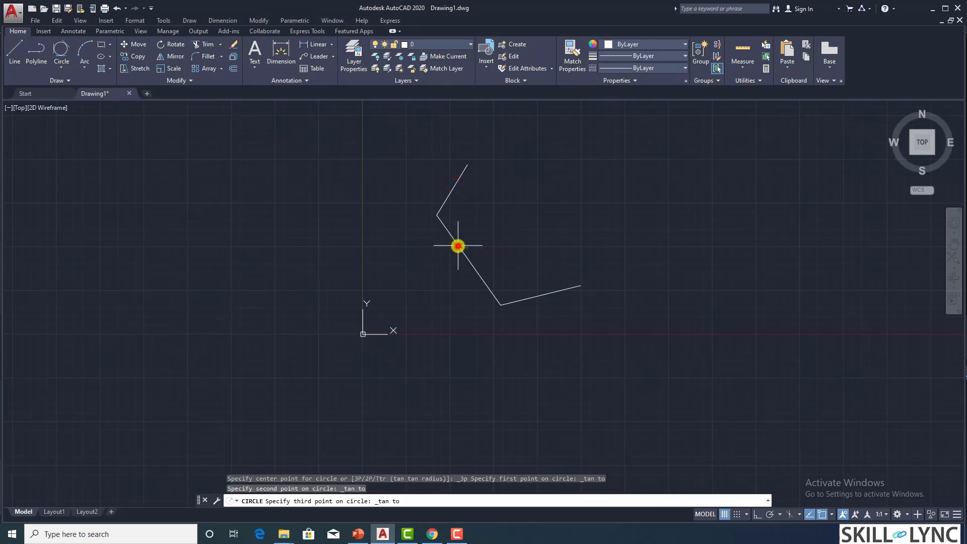
{"action": "left_click", "coordinate": [536, 296]}
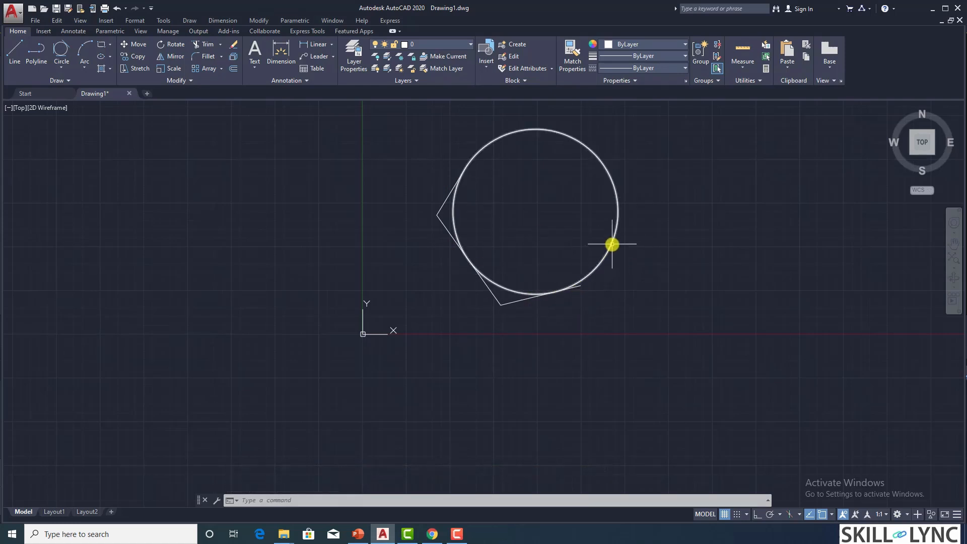
- Erase the circle, keeping the three connected lines
{"action": "mouse_move", "coordinate": [611, 243]}
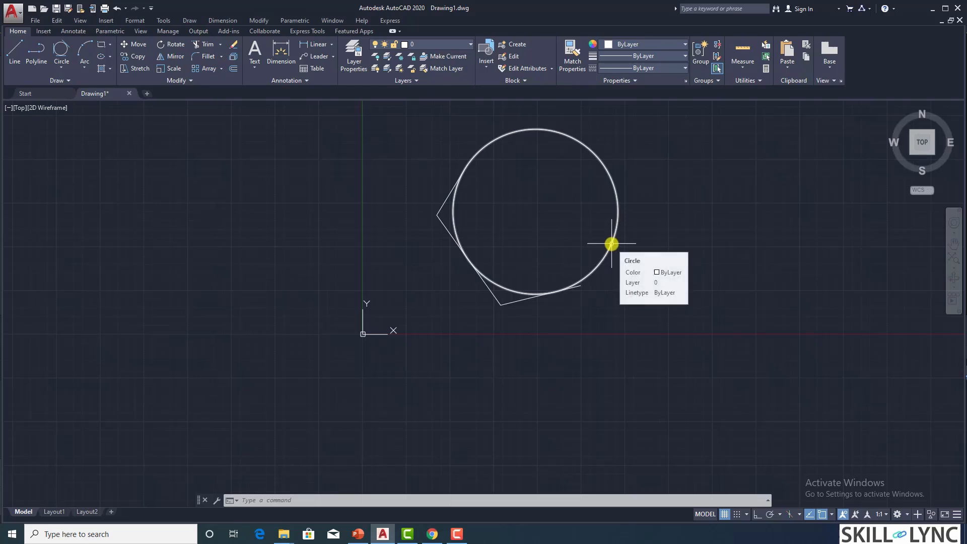
{"action": "left_click", "coordinate": [612, 244]}
{"action": "key", "text": "Delete"}
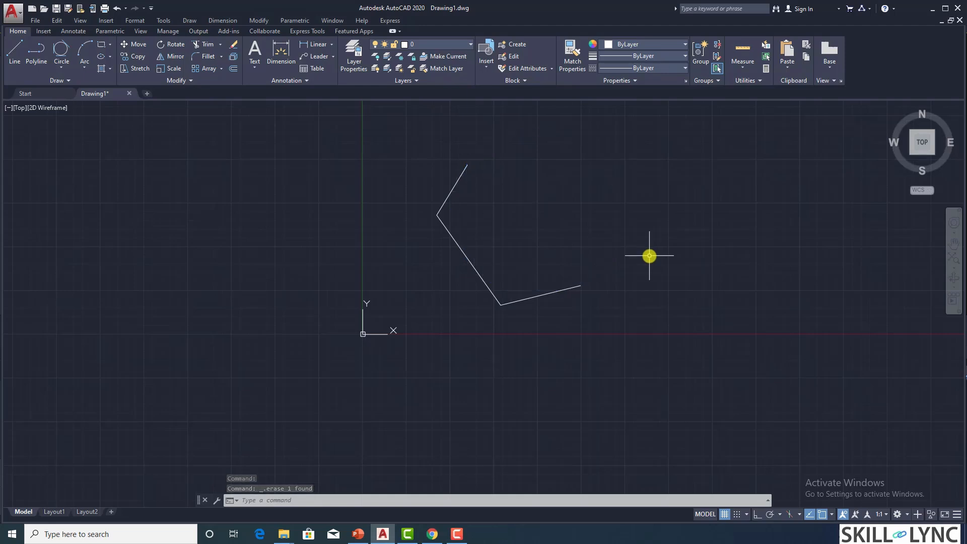
- Draw a circle tangent to the upper, middle and lower lines with the AI_CIRCTAN command
{"action": "type", "text": "ai"}
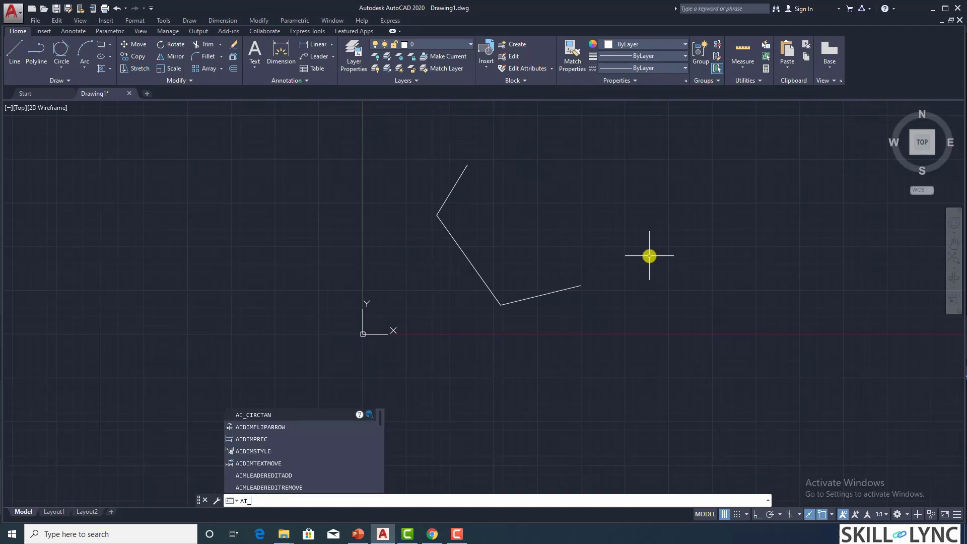
{"action": "type", "text": "_"}
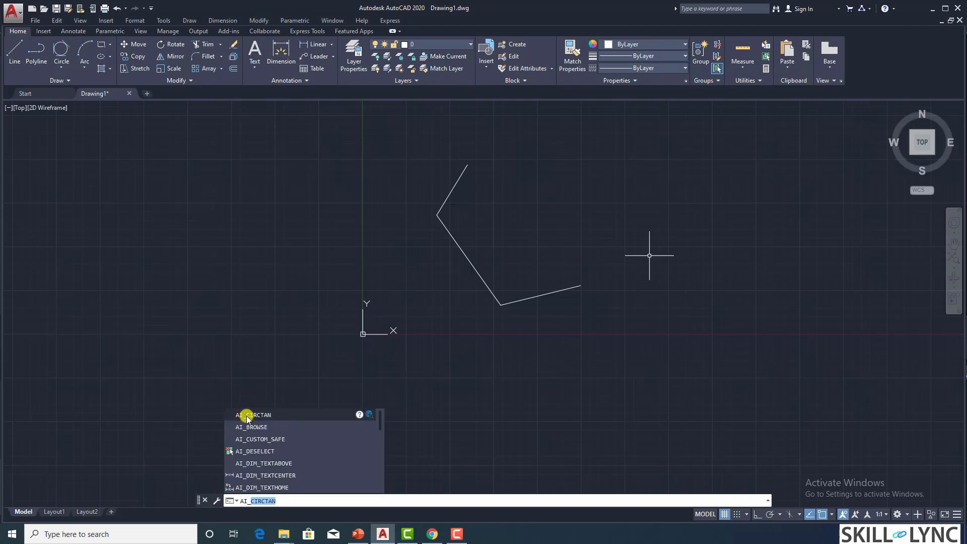
{"action": "left_click", "coordinate": [337, 414]}
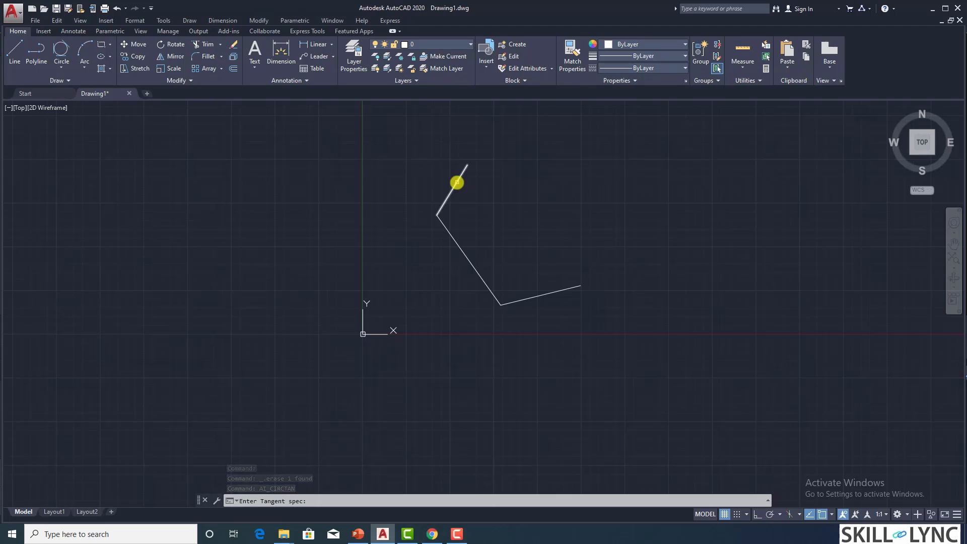
{"action": "left_click", "coordinate": [457, 182]}
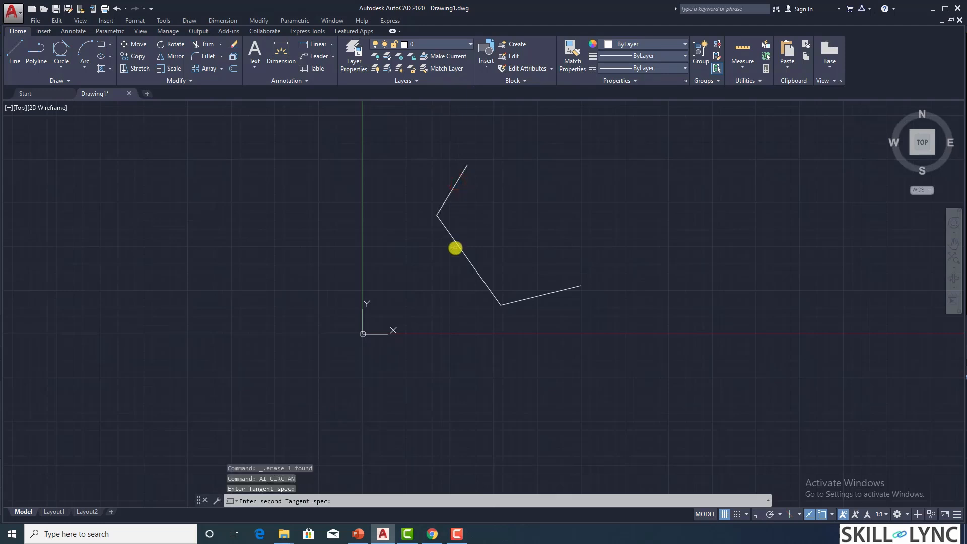
{"action": "left_click", "coordinate": [457, 246]}
{"action": "left_click", "coordinate": [536, 297]}
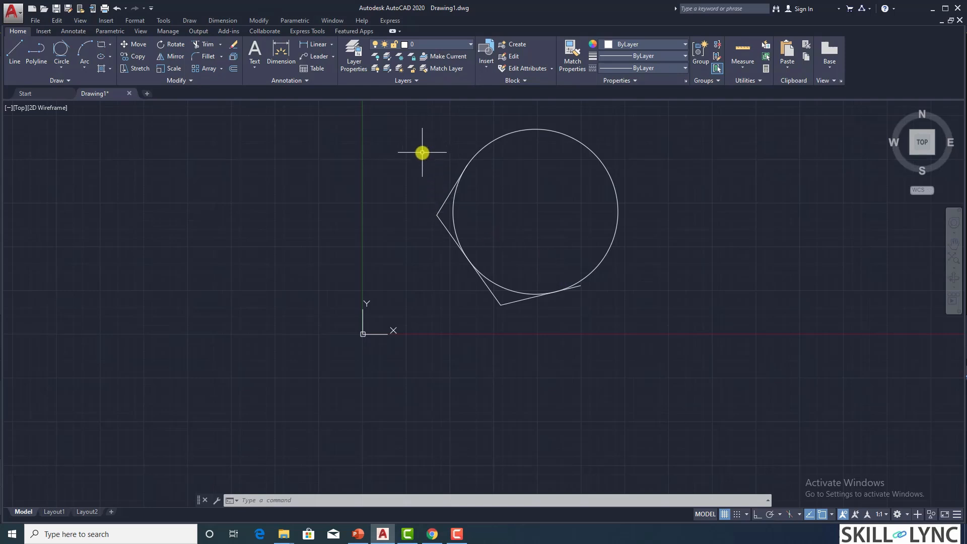
- Erase the circle together with the three connected lines
{"action": "left_click", "coordinate": [415, 118]}
{"action": "left_click", "coordinate": [635, 306]}
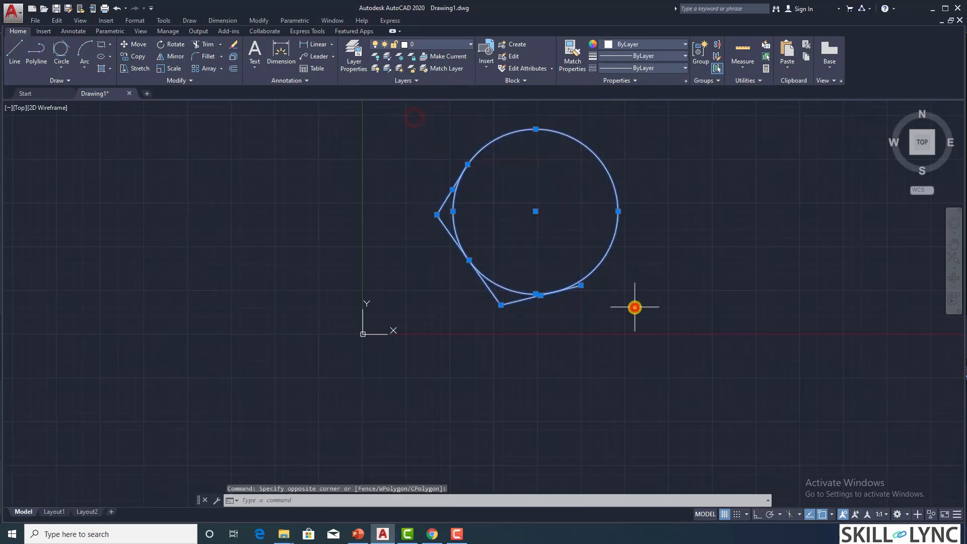
{"action": "key", "text": "Delete"}
- Draw a three-point arc bulging upward, above and to the right of the origin, with its two ends nearly level
{"action": "left_click", "coordinate": [59, 70]}
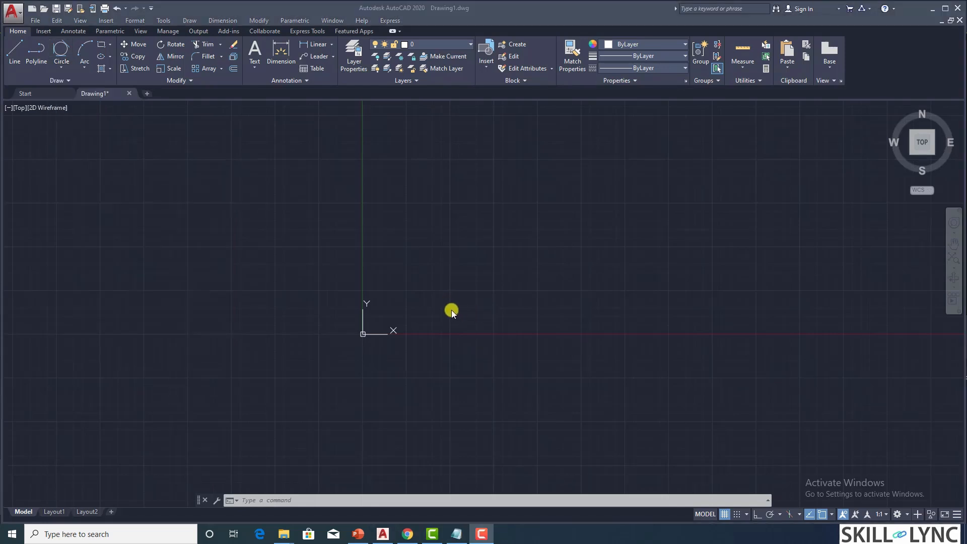
{"action": "left_click", "coordinate": [86, 70]}
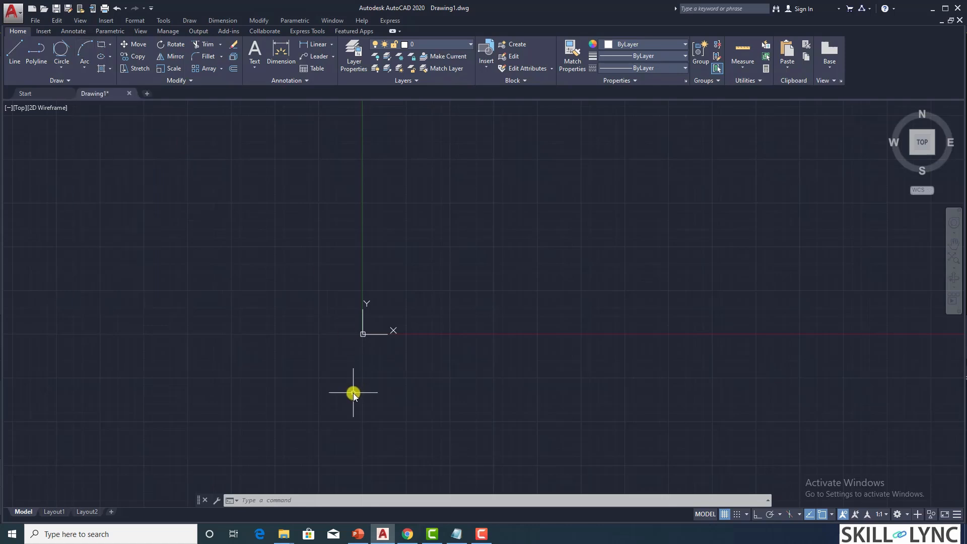
{"action": "type", "text": "arc"}
{"action": "key", "text": "Return"}
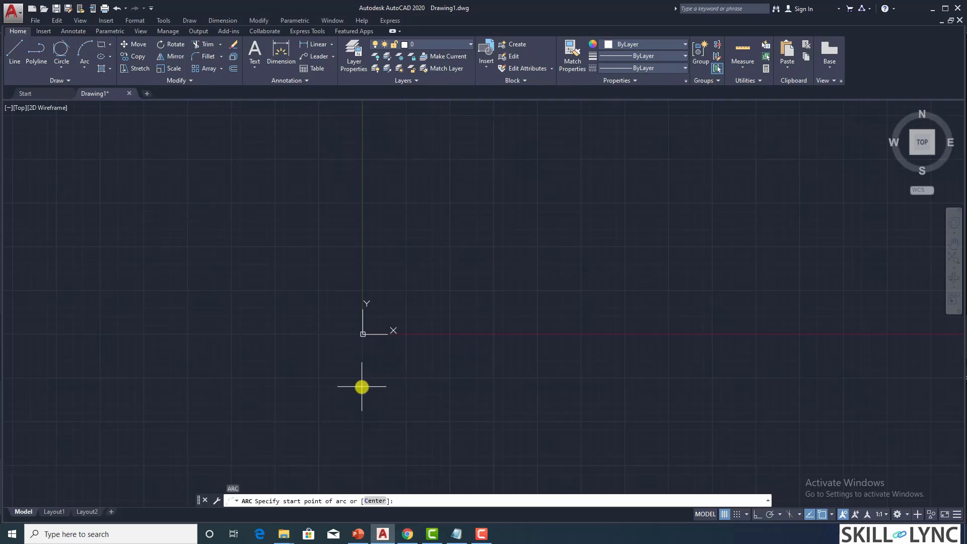
{"action": "left_click", "coordinate": [471, 259]}
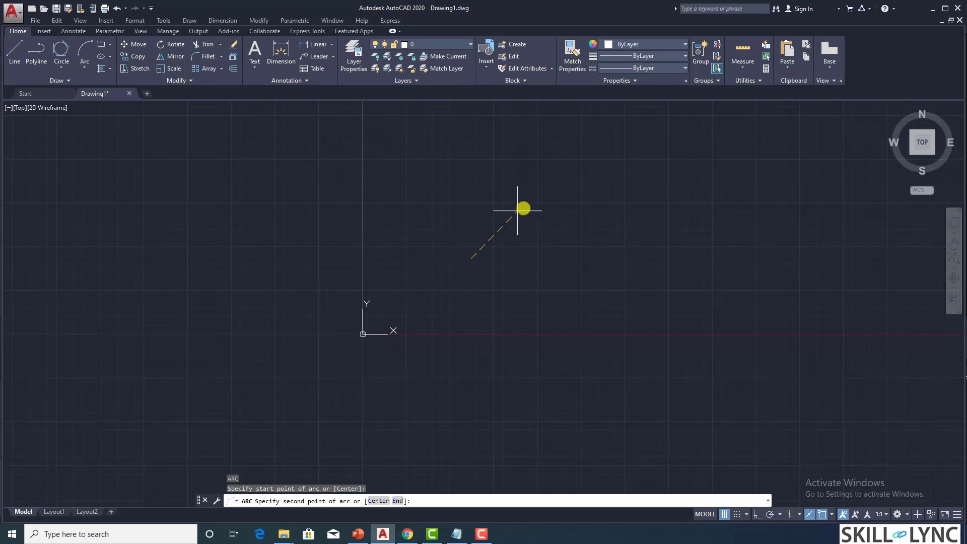
{"action": "left_click", "coordinate": [581, 185]}
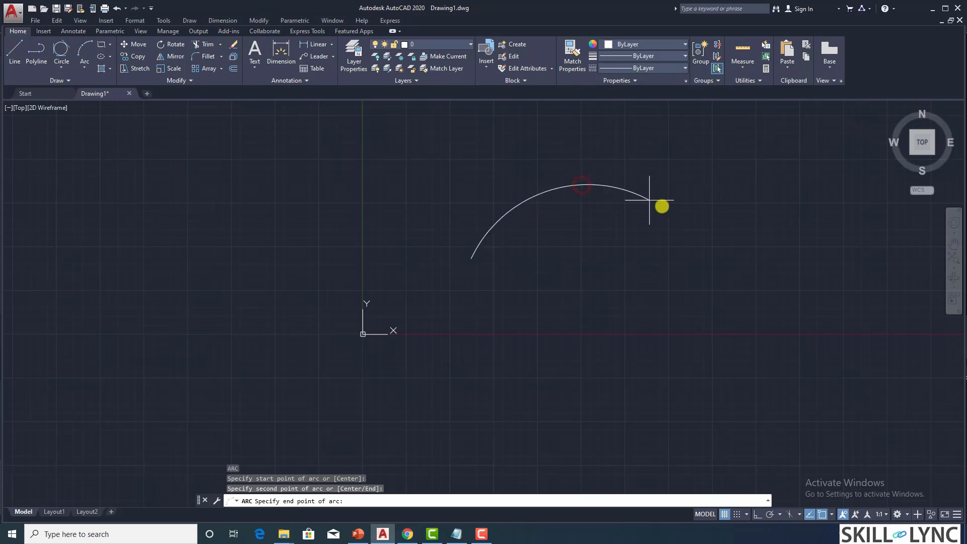
{"action": "left_click", "coordinate": [698, 262]}
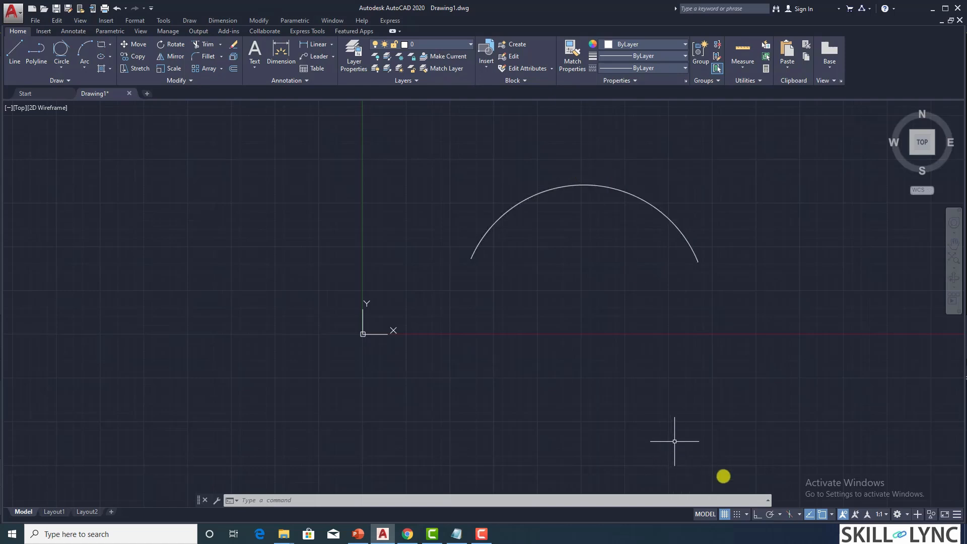
{"action": "left_click", "coordinate": [765, 502]}
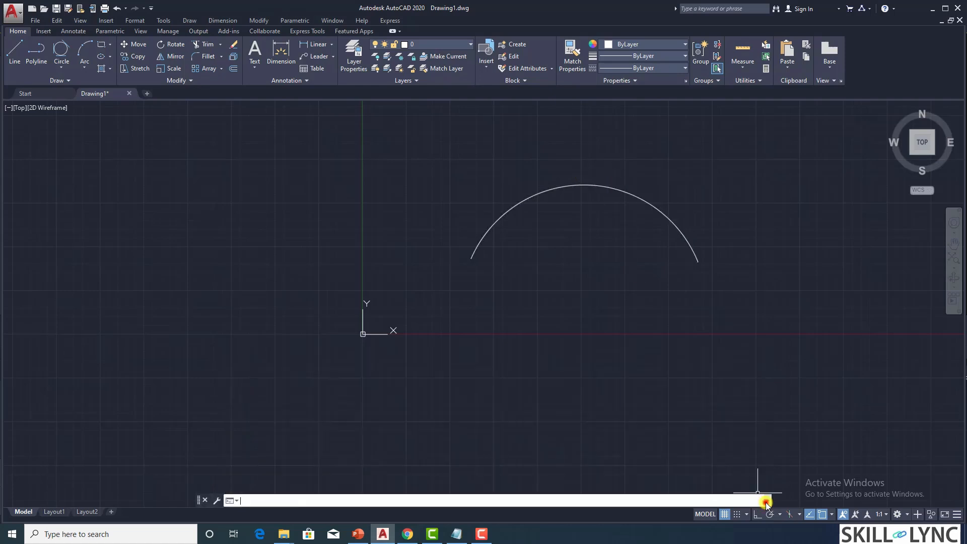
- Erase the upward-bulging three-point arc
{"action": "left_click", "coordinate": [617, 191]}
{"action": "key", "text": "Delete"}
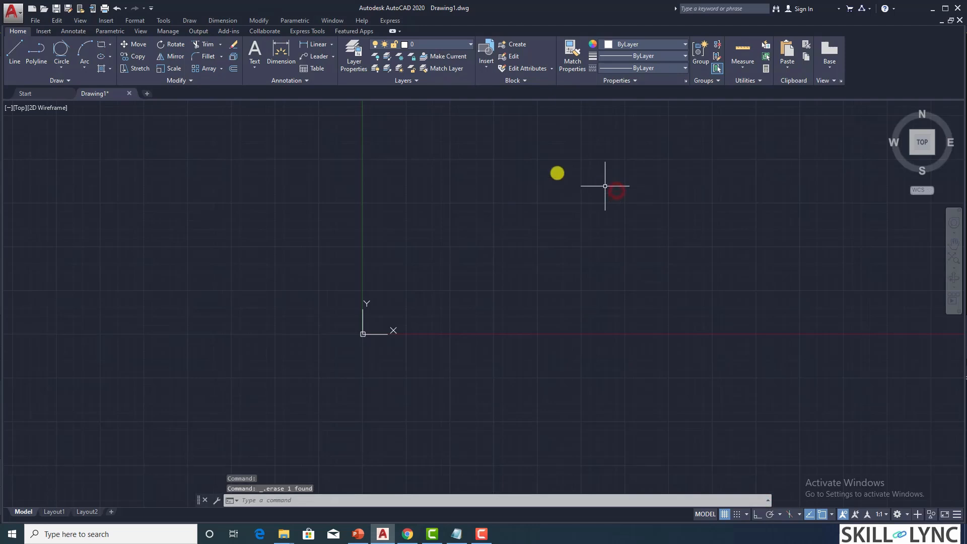
{"action": "left_click", "coordinate": [90, 69]}
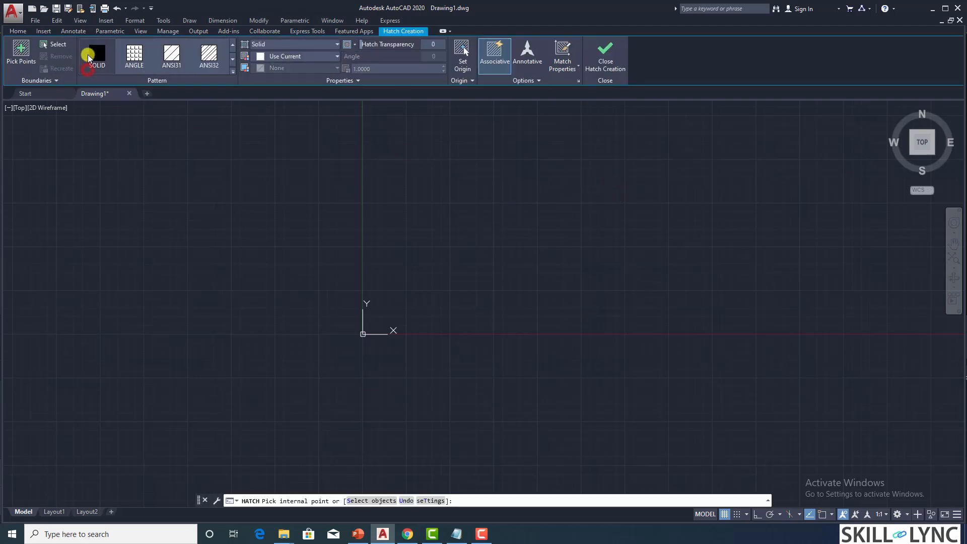
{"action": "left_click", "coordinate": [12, 31]}
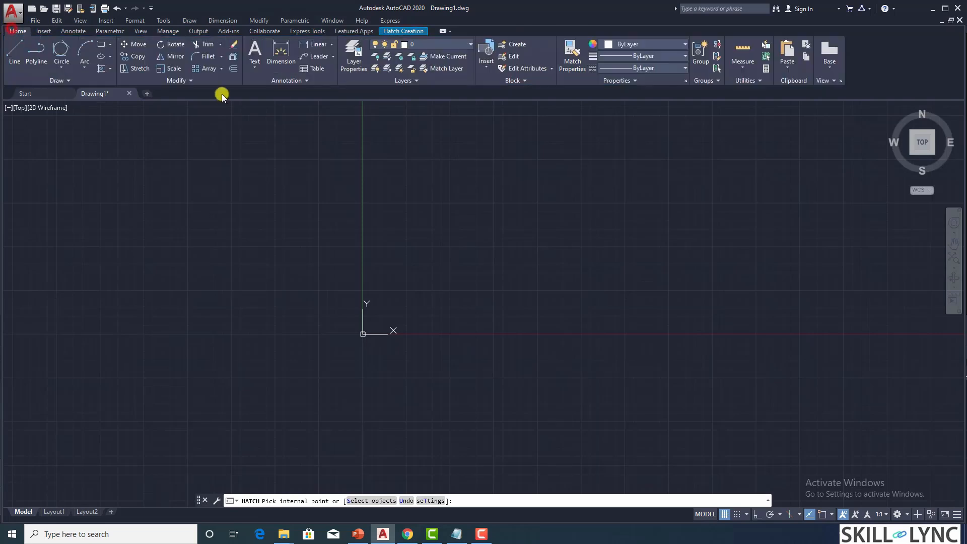
{"action": "left_click", "coordinate": [86, 52]}
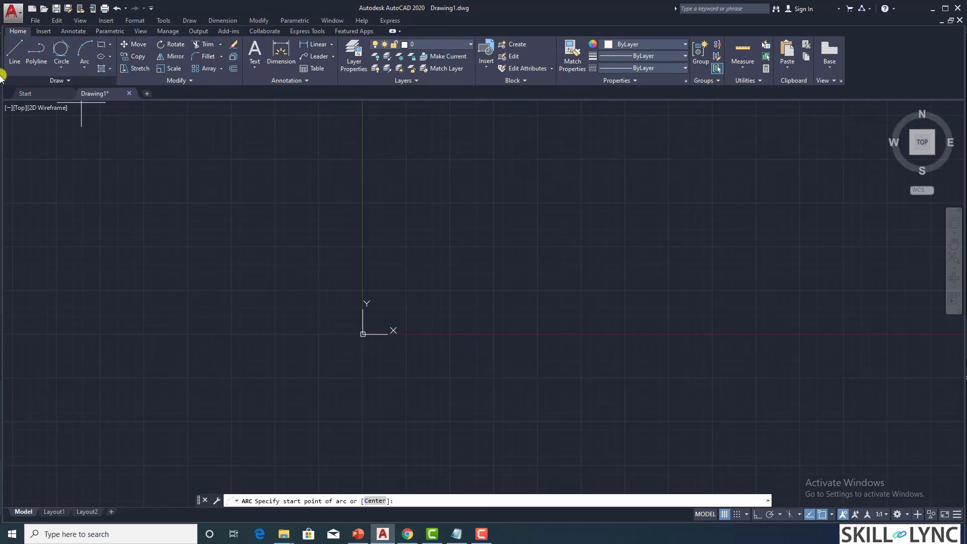
- Draw an arc by start, center and end, starting above and right of the origin, with its center level to the right and its end below
{"action": "left_click", "coordinate": [82, 71]}
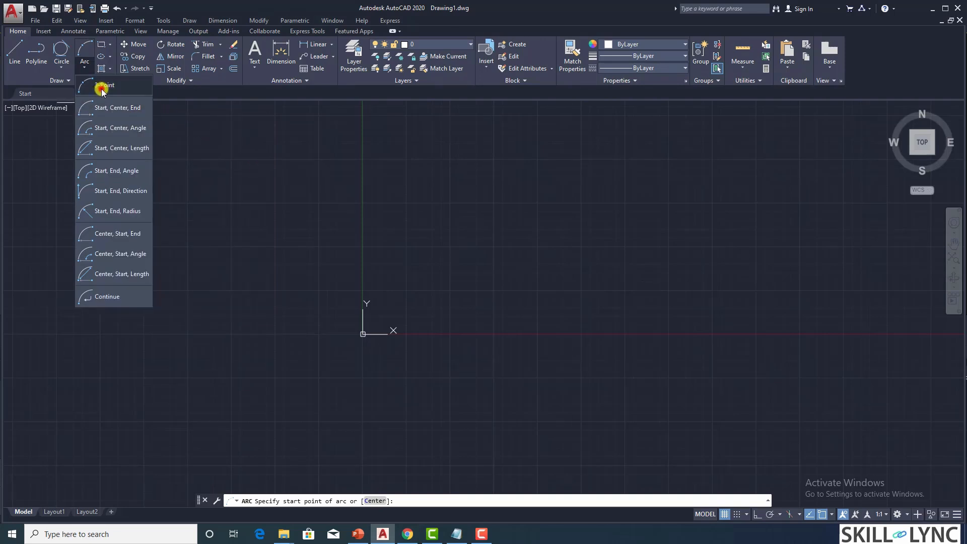
{"action": "left_click", "coordinate": [101, 89]}
{"action": "mouse_move", "coordinate": [119, 96]}
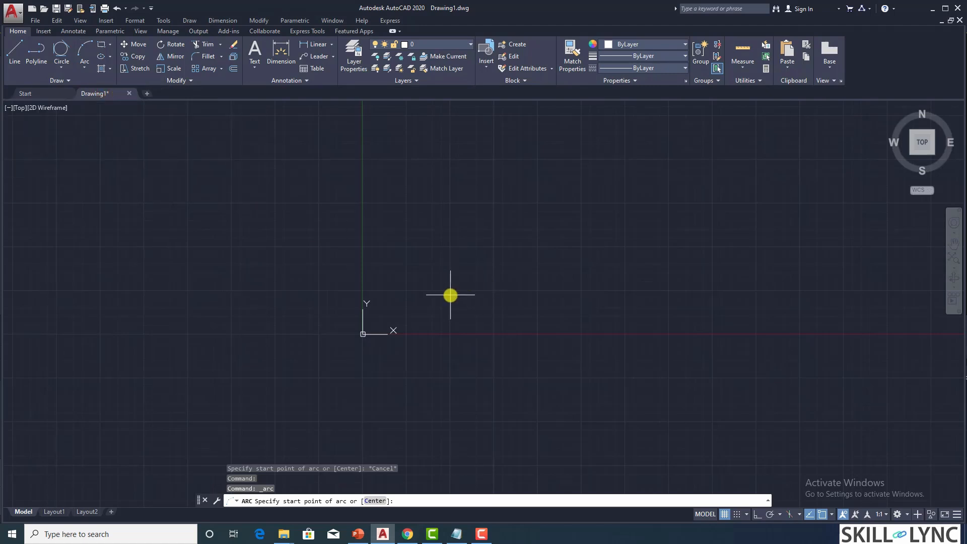
{"action": "left_click", "coordinate": [86, 70]}
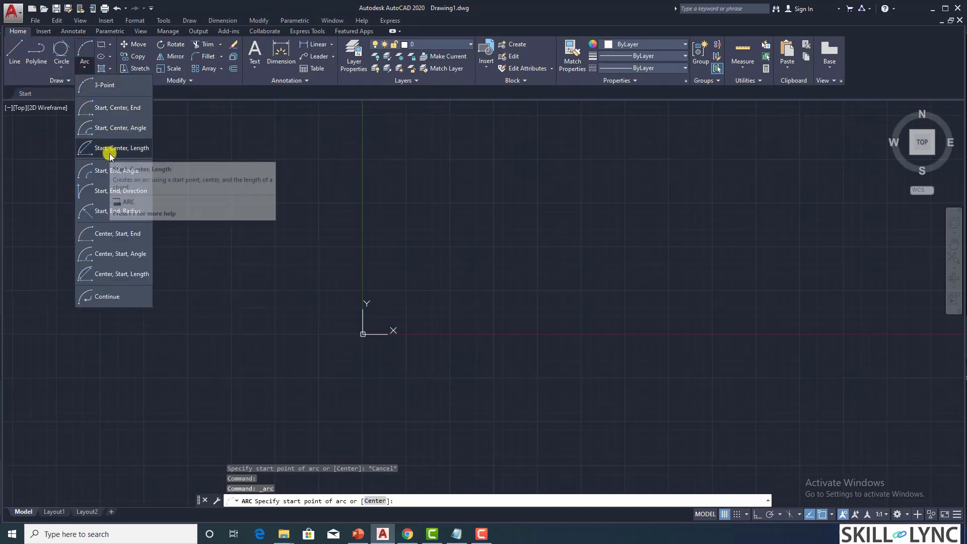
{"action": "left_click", "coordinate": [431, 232]}
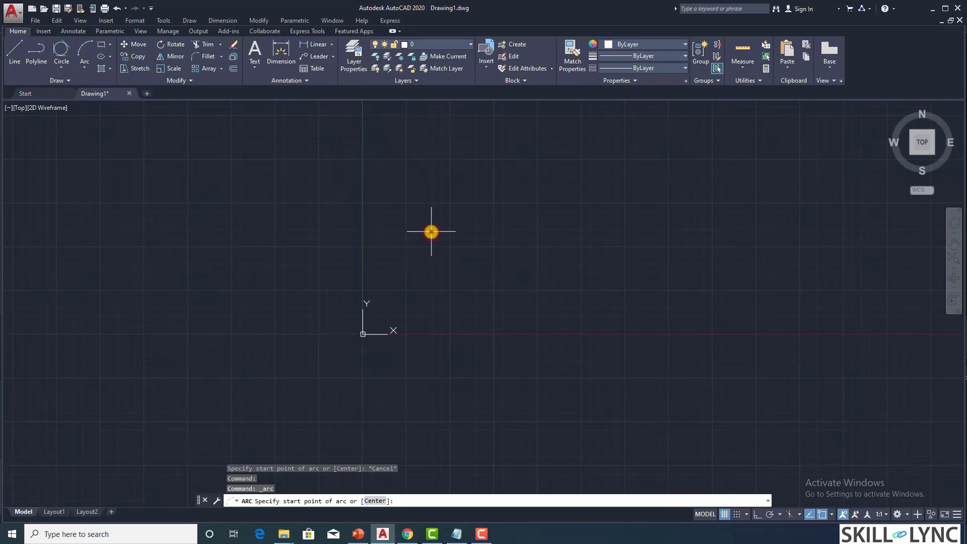
{"action": "left_click", "coordinate": [433, 230]}
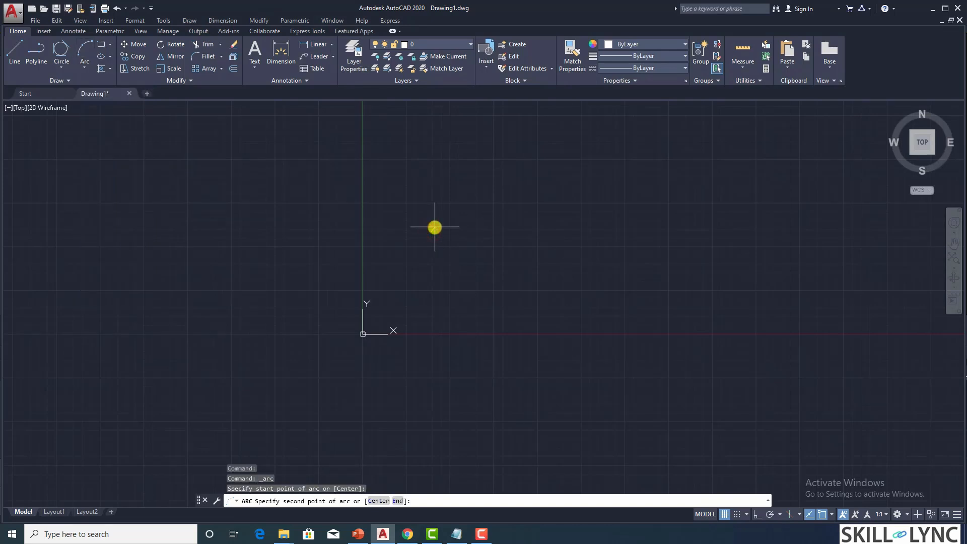
{"action": "key", "text": "Return"}
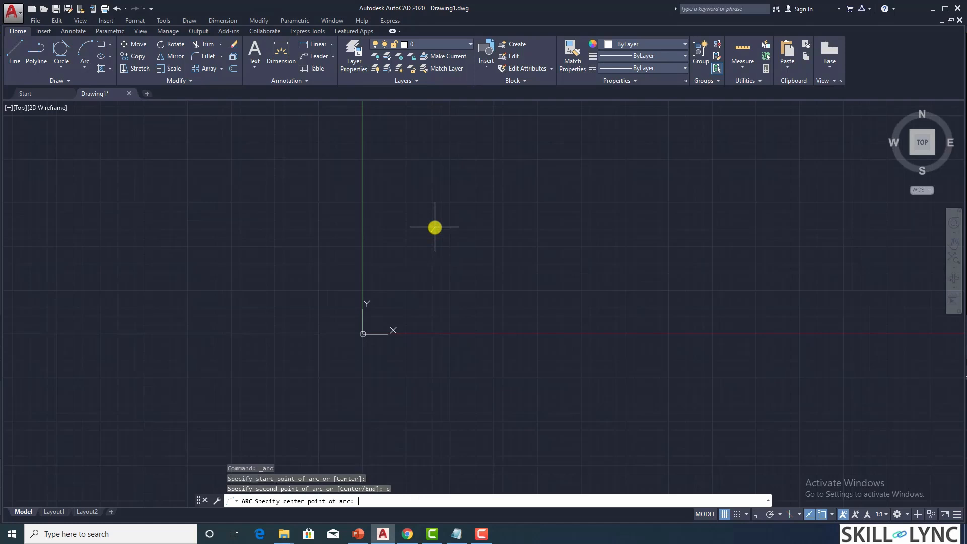
{"action": "left_click", "coordinate": [86, 69]}
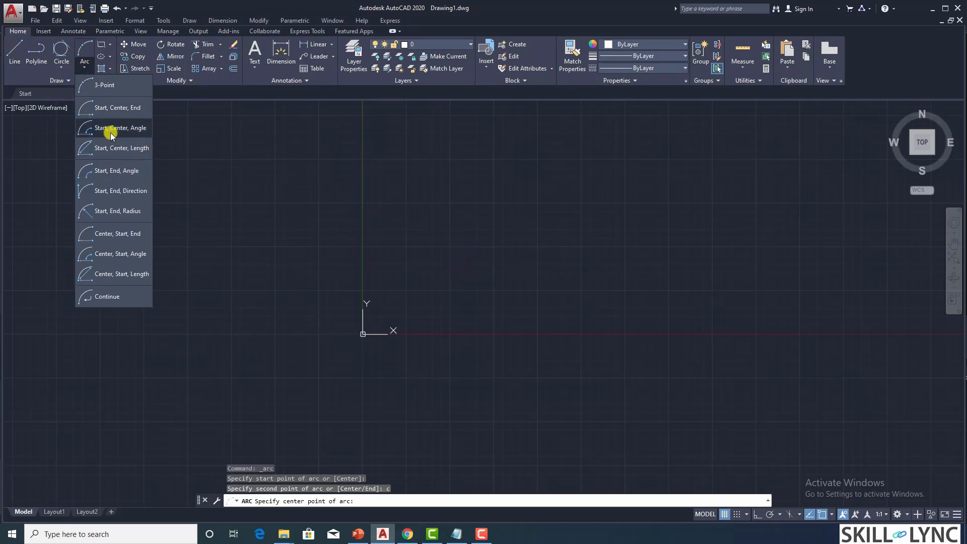
{"action": "left_click", "coordinate": [428, 230]}
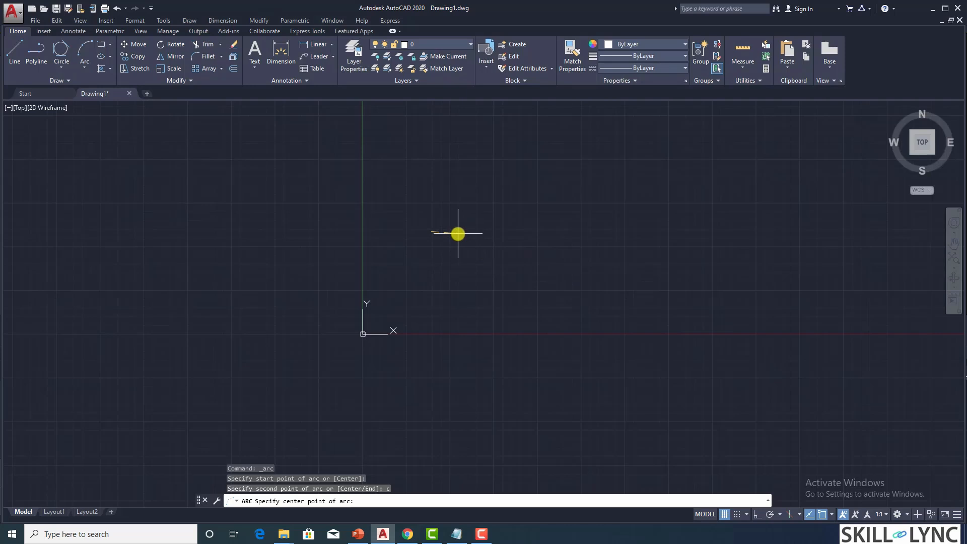
{"action": "left_click", "coordinate": [541, 231]}
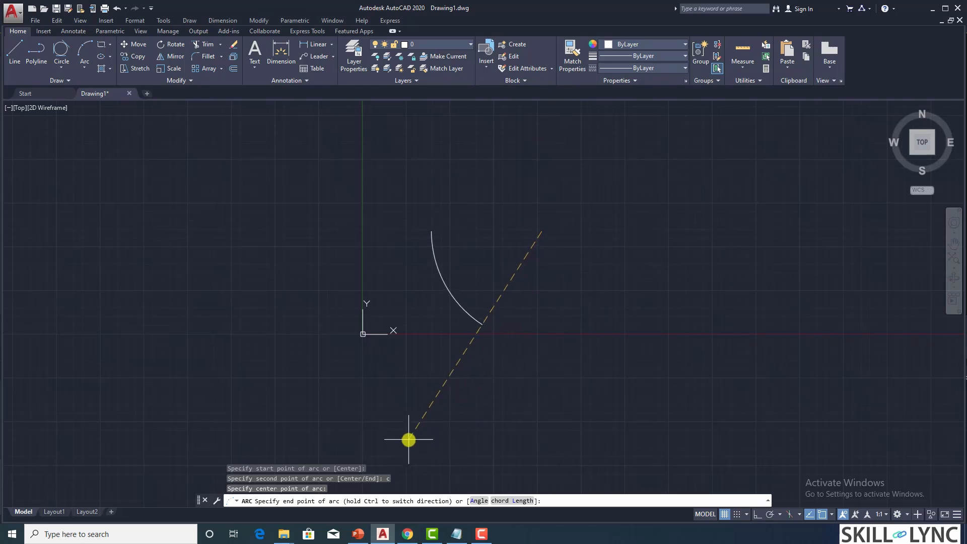
{"action": "left_click", "coordinate": [408, 439]}
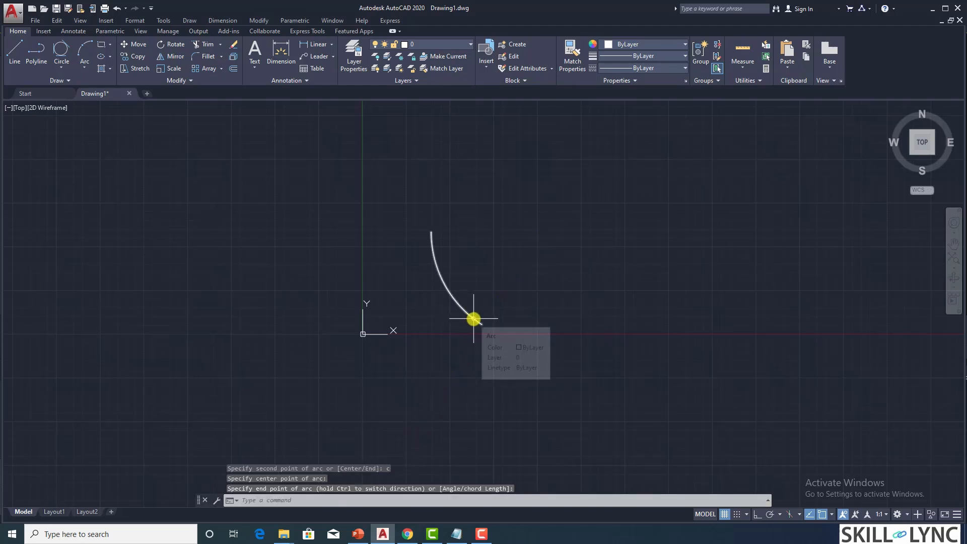
- Erase the arc drawn by start, center and end
{"action": "left_click", "coordinate": [431, 249]}
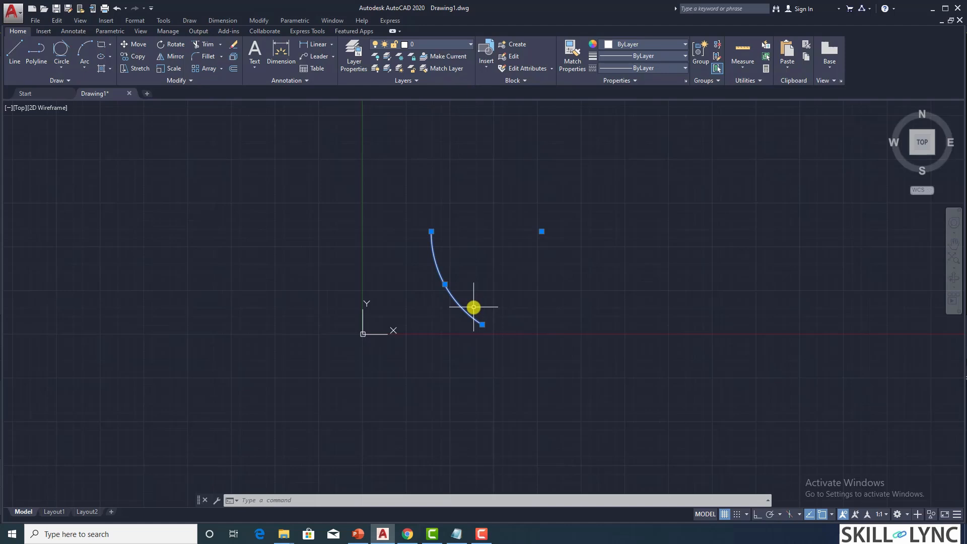
{"action": "key", "text": "Delete"}
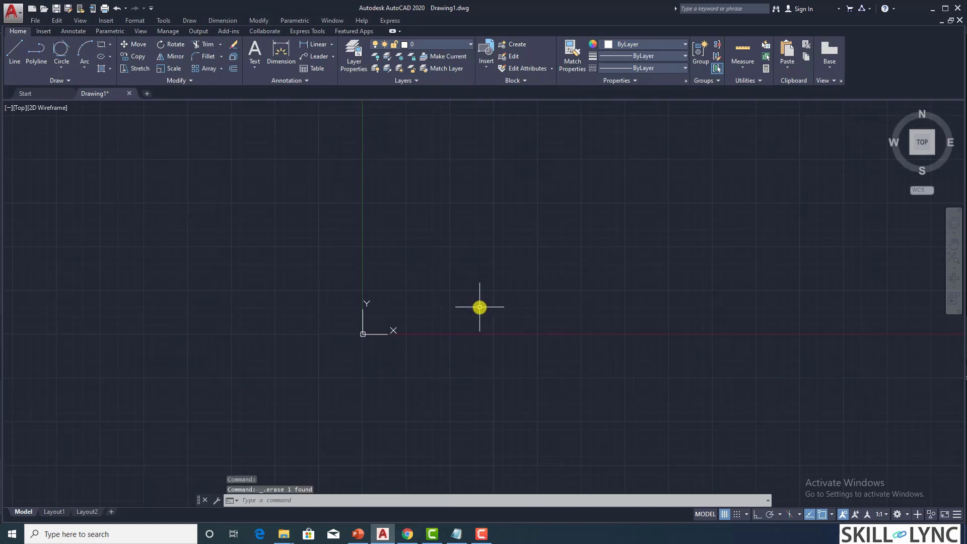
- Draw a start, center, angle arc above and right of the origin, with its center level to the right and a 45-degree included angle
{"action": "type", "text": "arc"}
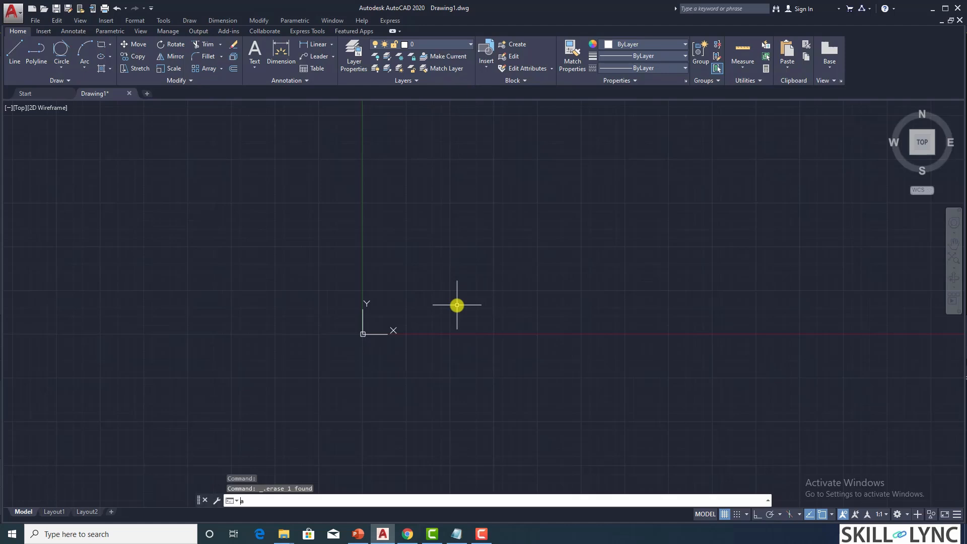
{"action": "key", "text": "Return"}
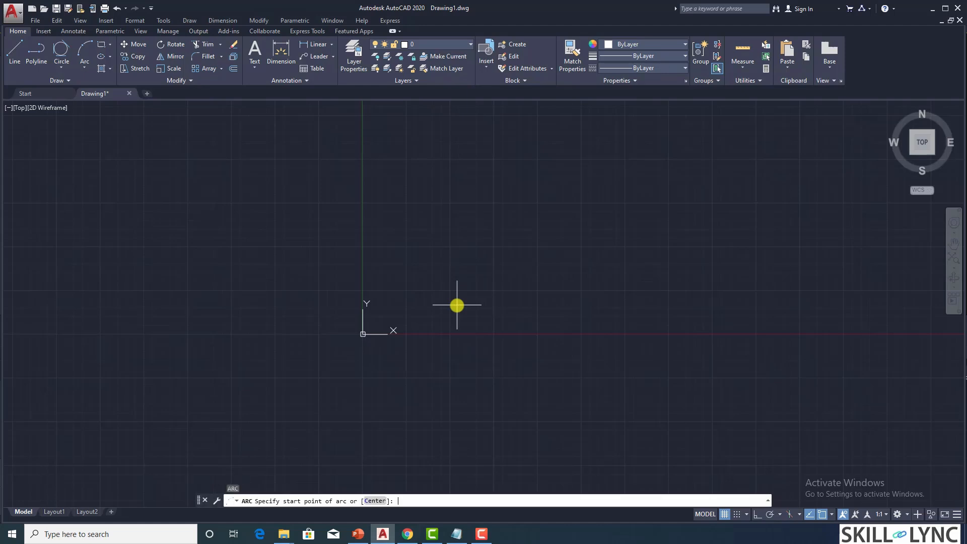
{"action": "left_click", "coordinate": [444, 250]}
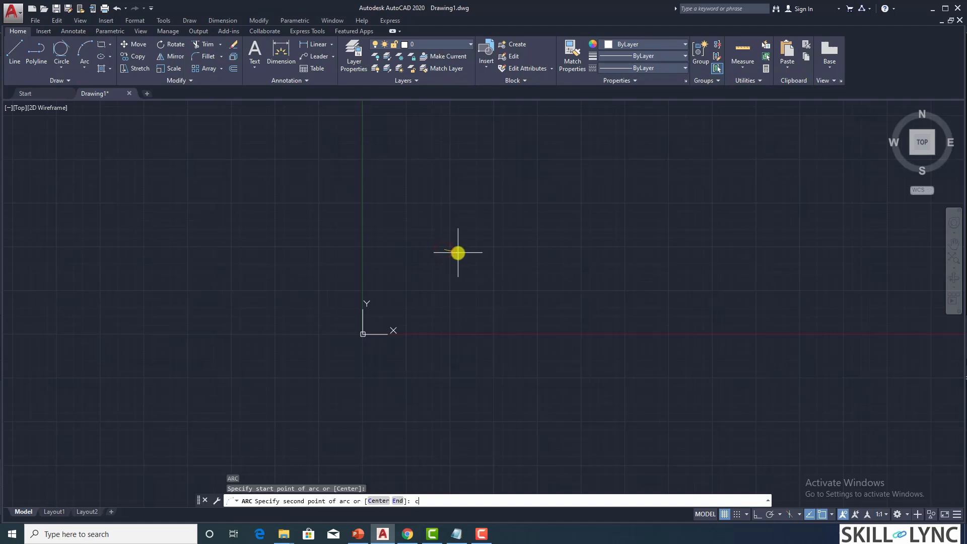
{"action": "key", "text": "Return"}
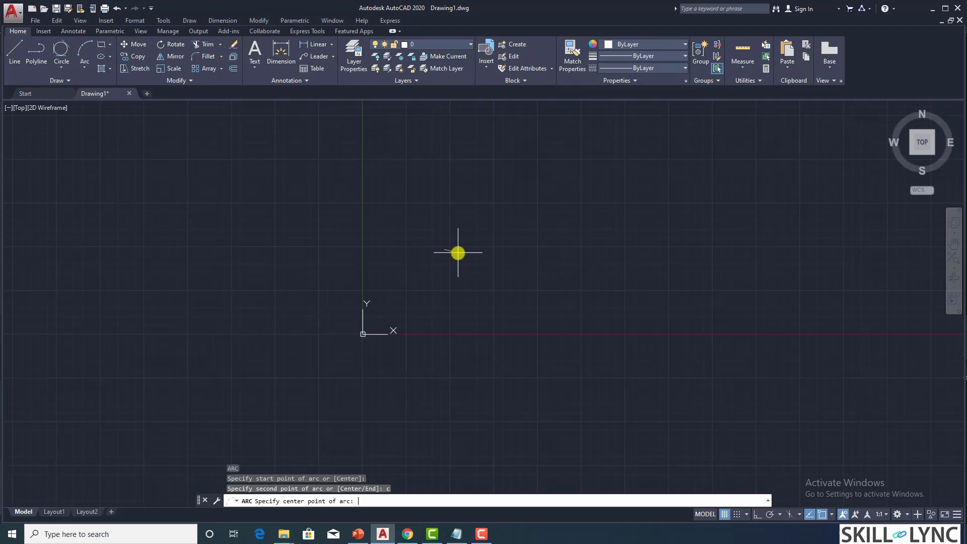
{"action": "left_click", "coordinate": [576, 251]}
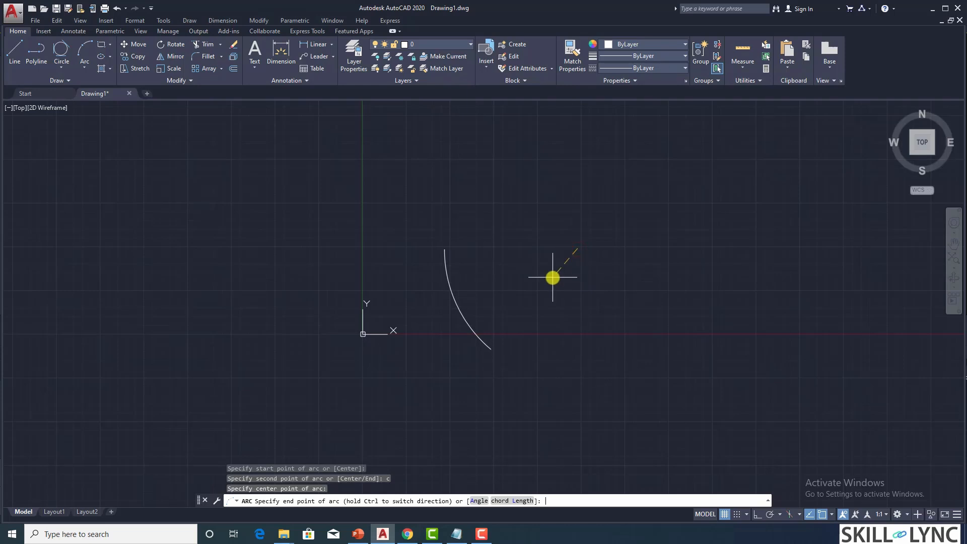
{"action": "type", "text": "a"}
{"action": "key", "text": "Return"}
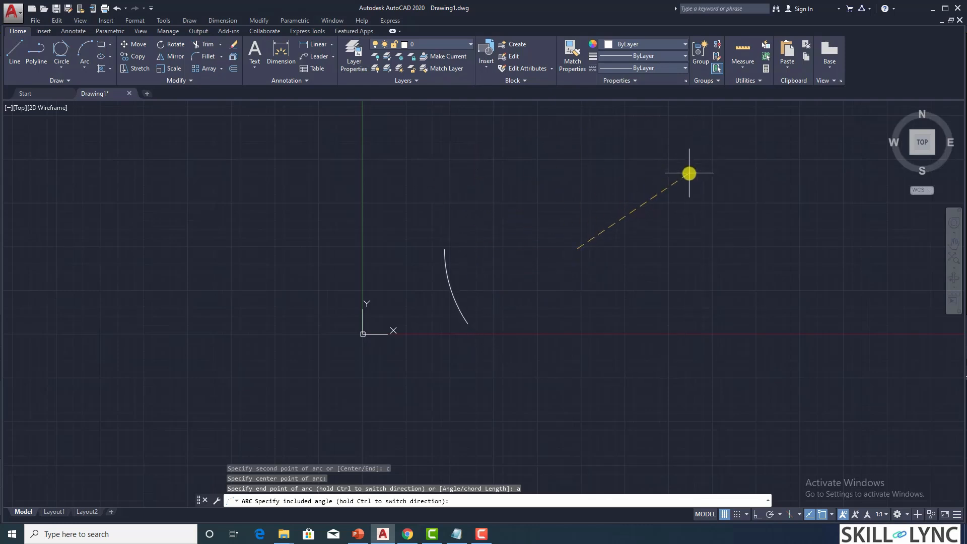
{"action": "key", "text": "Return"}
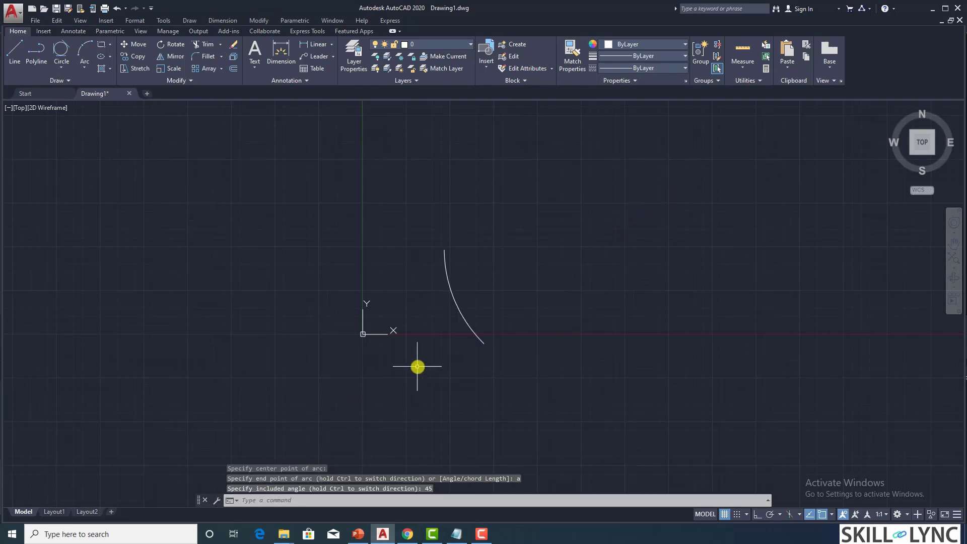
- Draw two connected lines from the arc's upper end to its center and on to its lower end
{"action": "left_click", "coordinate": [455, 306]}
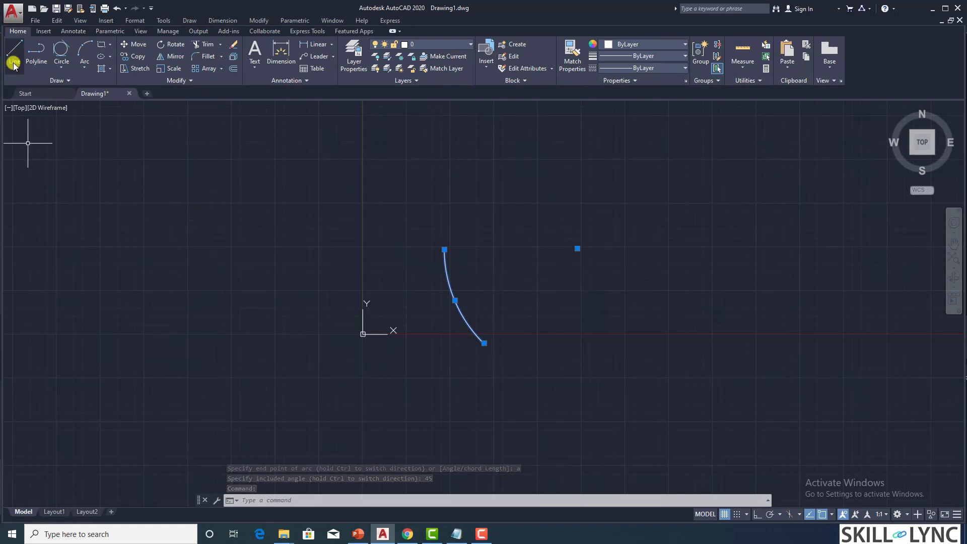
{"action": "left_click", "coordinate": [452, 186]}
{"action": "key", "text": "Escape"}
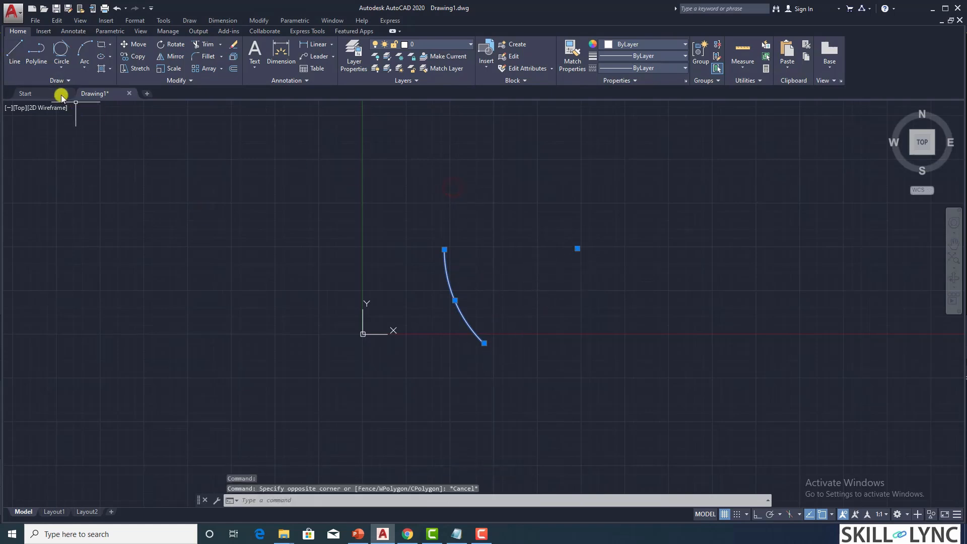
{"action": "left_click", "coordinate": [16, 55]}
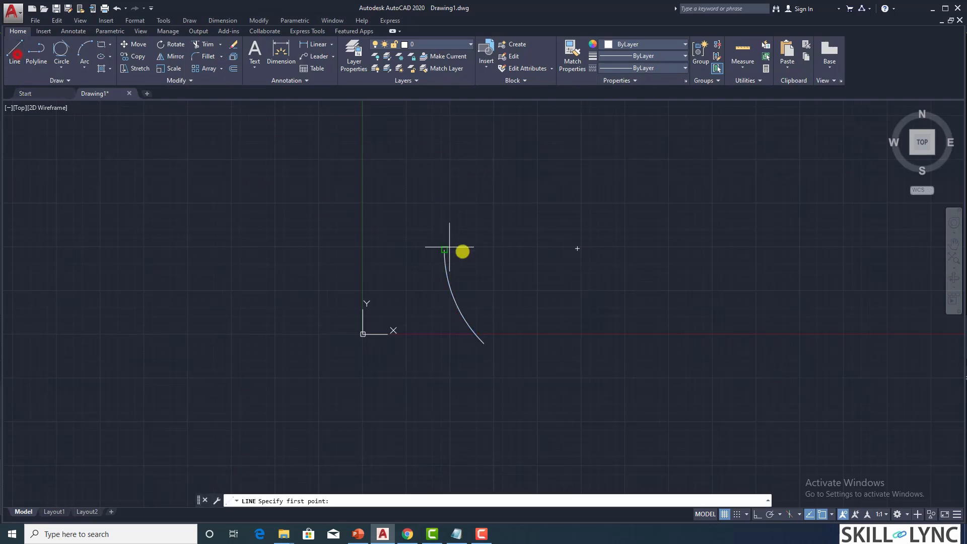
{"action": "left_click", "coordinate": [443, 249]}
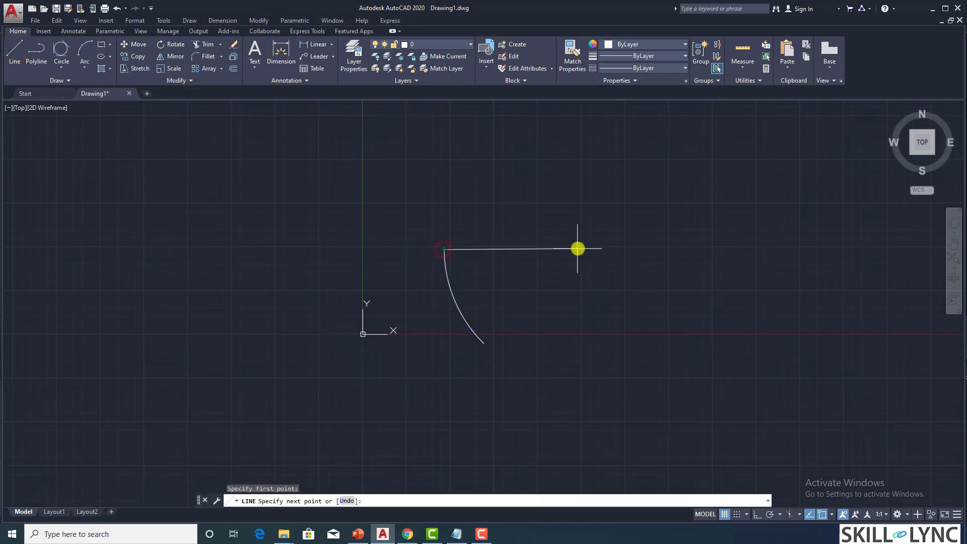
{"action": "left_click", "coordinate": [577, 249]}
{"action": "left_click", "coordinate": [484, 344]}
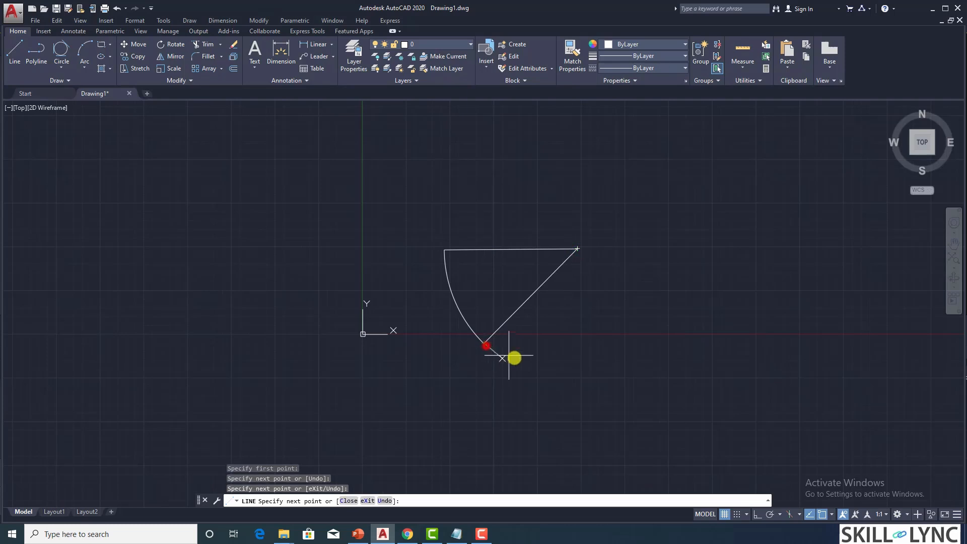
{"action": "key", "text": "Return"}
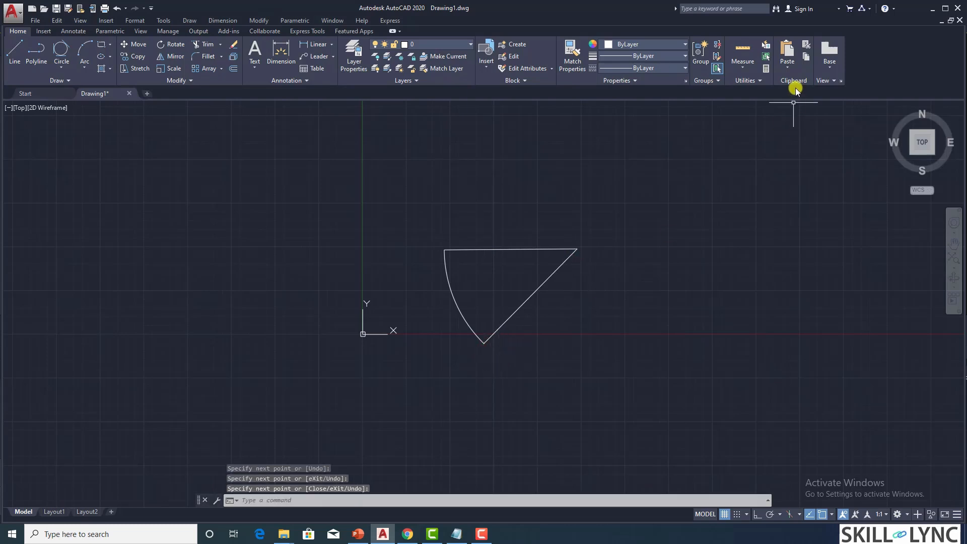
- Measure the angle between the two lines that meet at the arc's center
{"action": "left_click", "coordinate": [748, 71]}
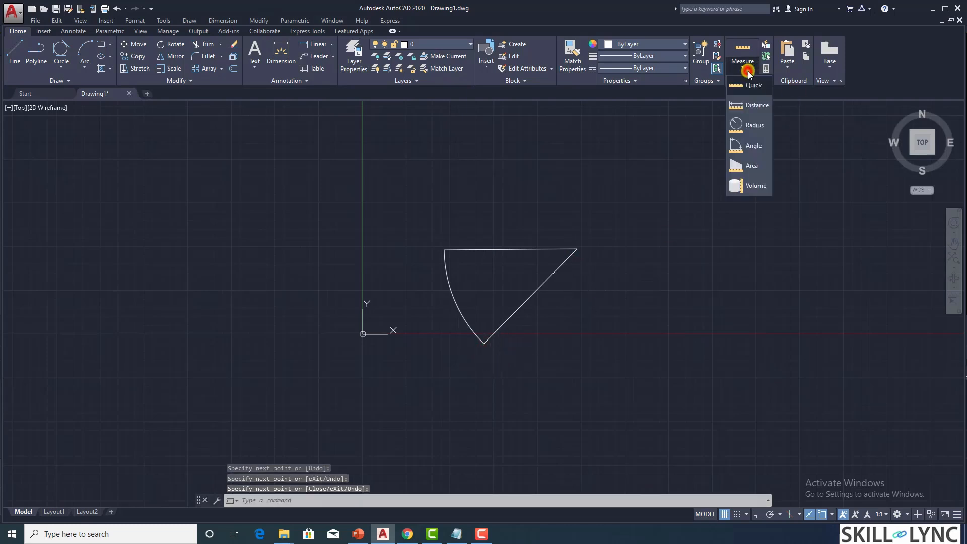
{"action": "left_click", "coordinate": [745, 146]}
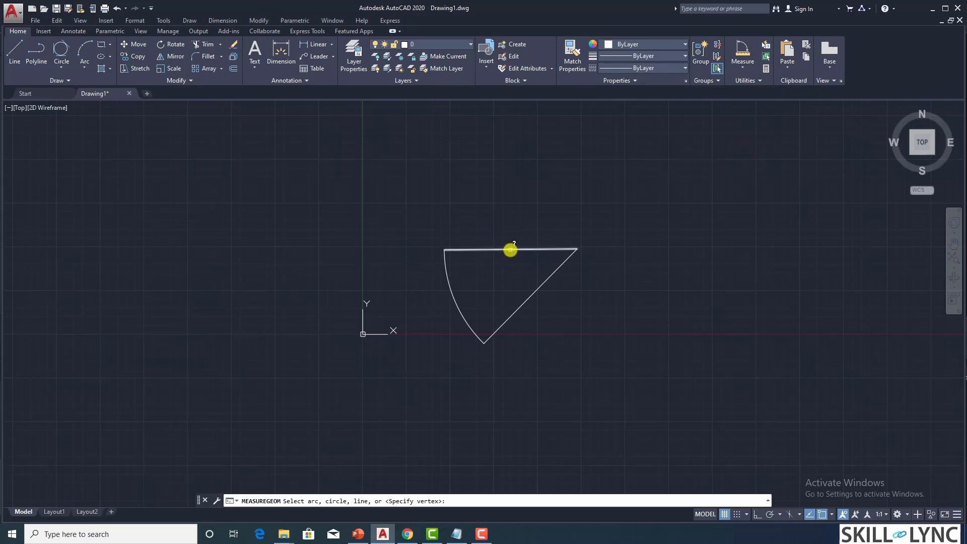
{"action": "key", "text": "Escape"}
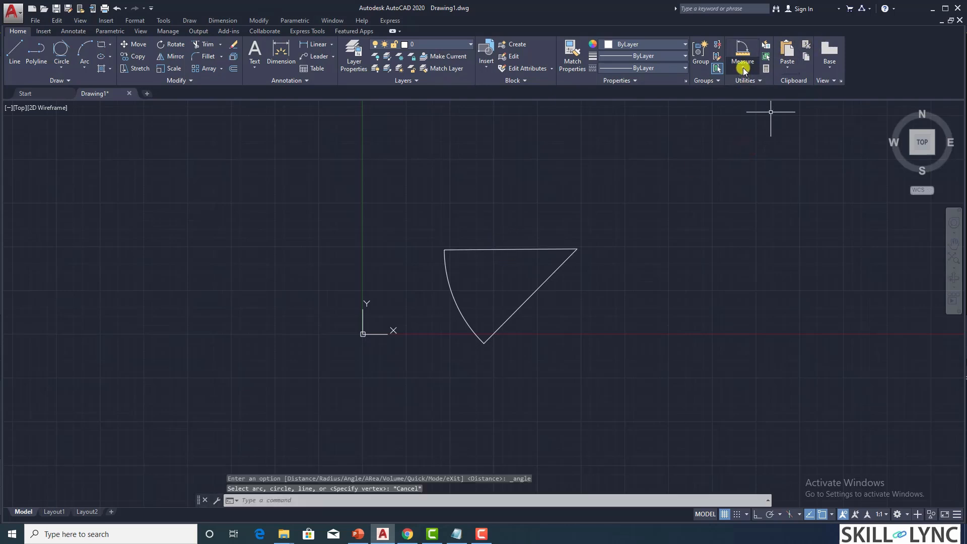
{"action": "left_click", "coordinate": [743, 68]}
{"action": "left_click", "coordinate": [745, 143]}
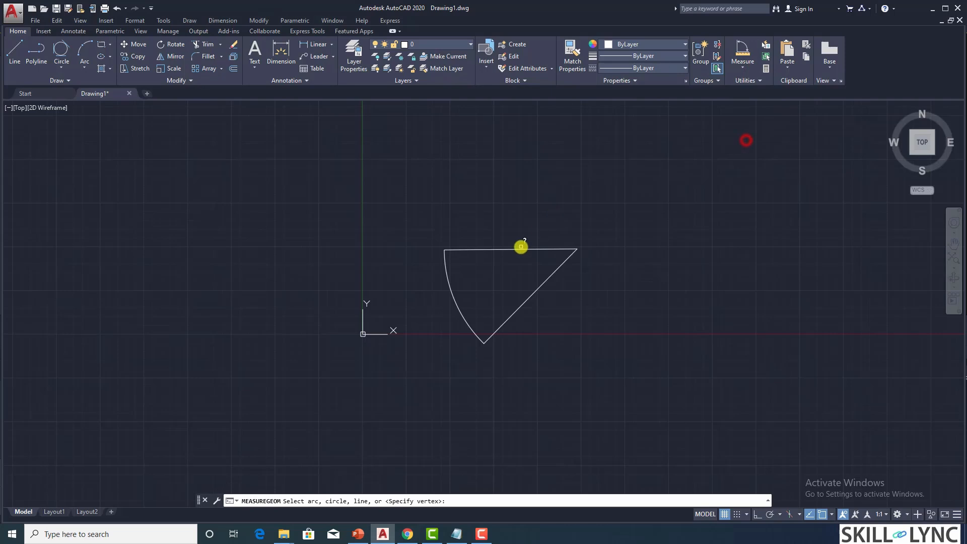
{"action": "left_click", "coordinate": [524, 249]}
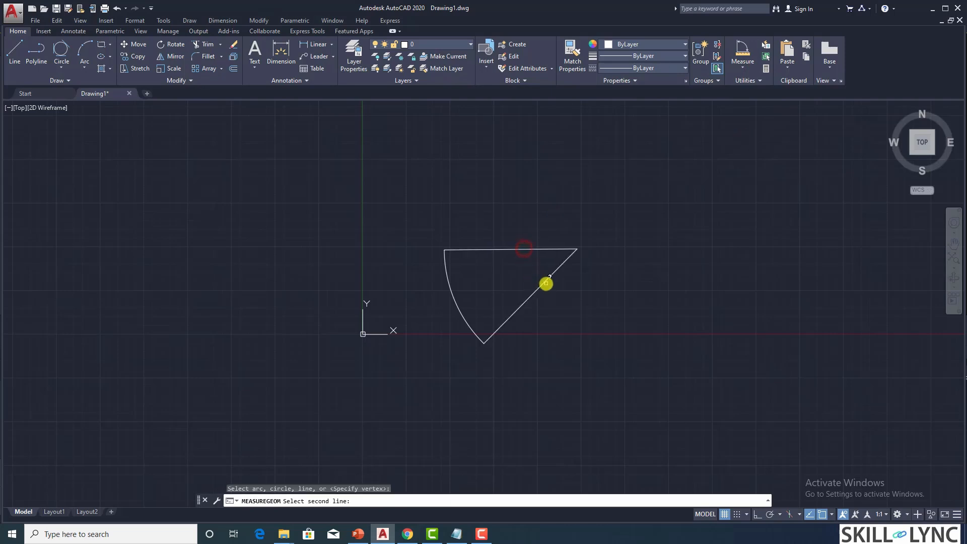
{"action": "left_click", "coordinate": [546, 283]}
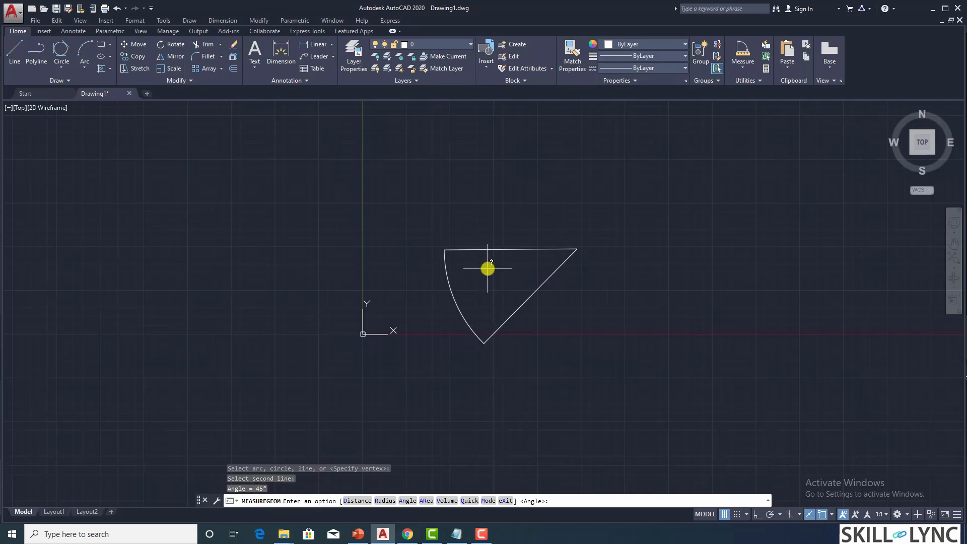
- Erase the 45-degree arc together with the two lines meeting at its center
{"action": "key", "text": "Escape"}
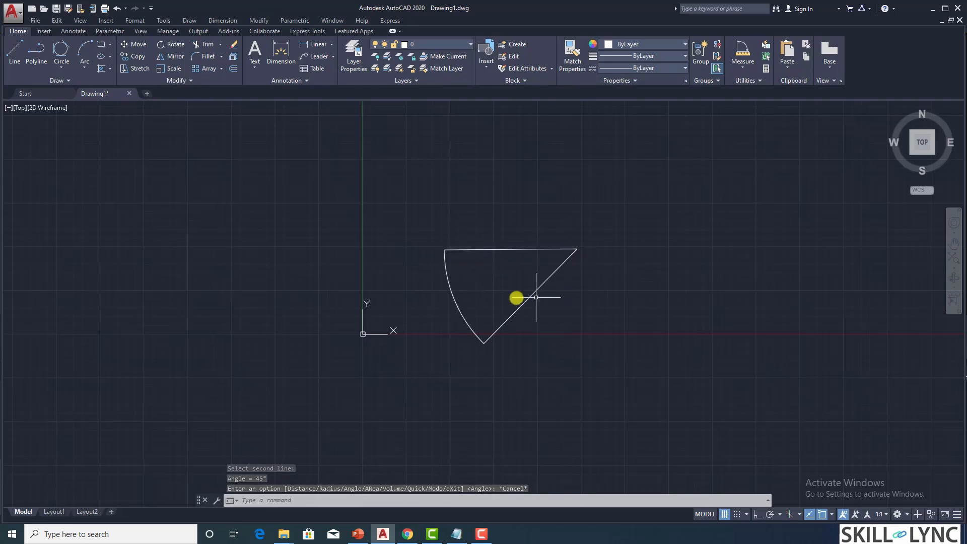
{"action": "left_click", "coordinate": [418, 207]}
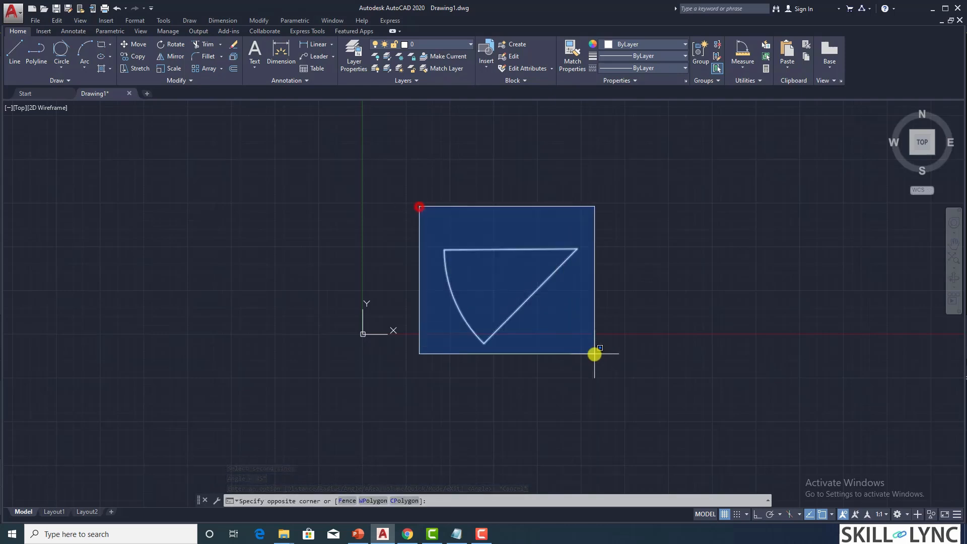
{"action": "left_click", "coordinate": [594, 352]}
{"action": "key", "text": "Delete"}
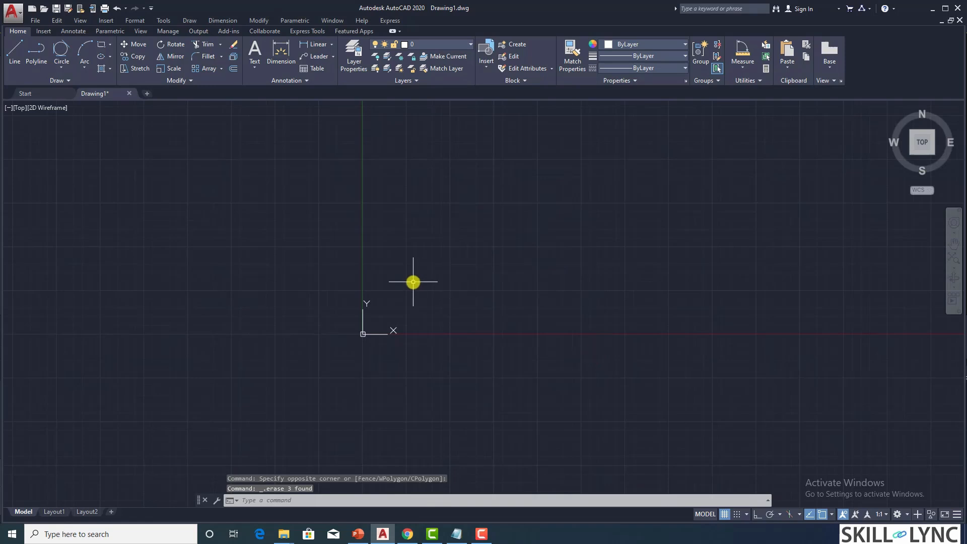
{"action": "type", "text": "a"}
{"action": "key", "text": "Return"}
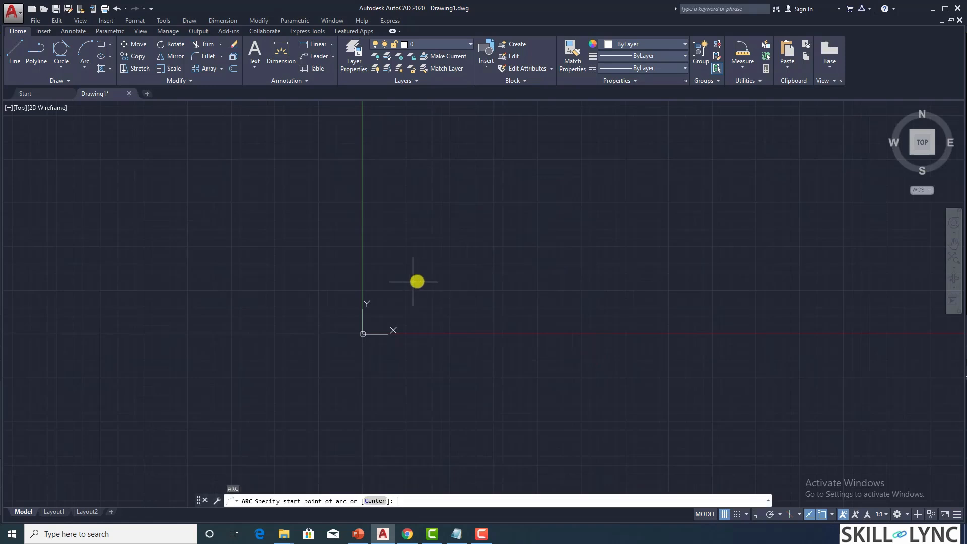
{"action": "left_click", "coordinate": [84, 68]}
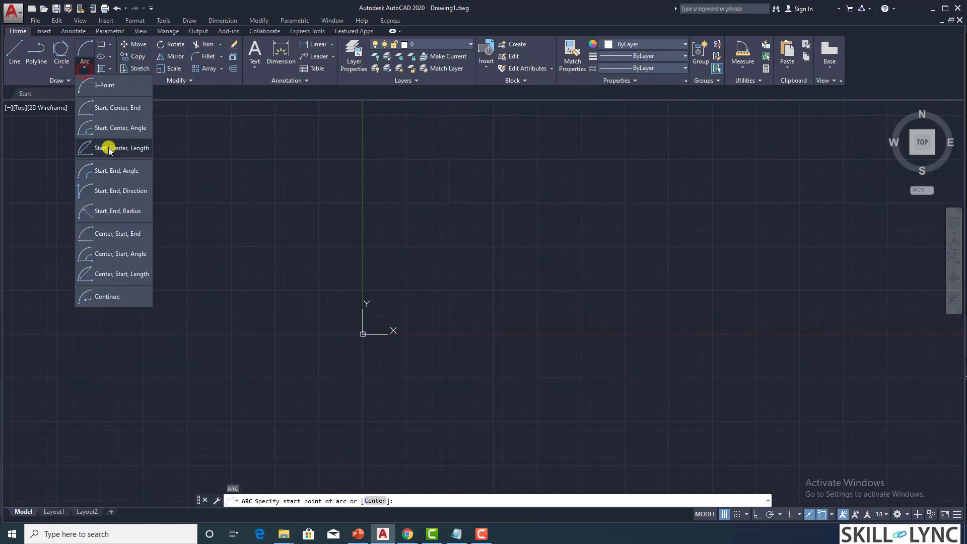
{"action": "left_click", "coordinate": [442, 207]}
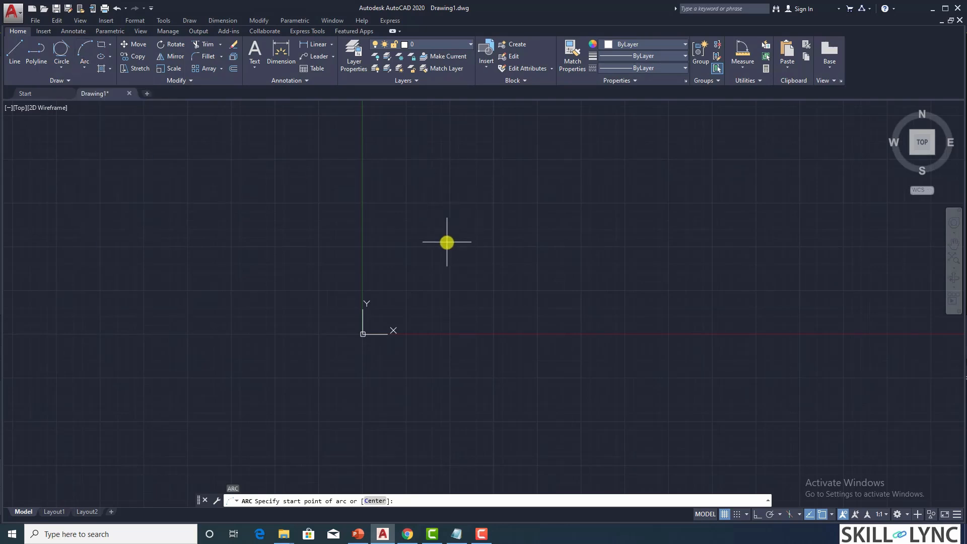
{"action": "left_click", "coordinate": [447, 242]}
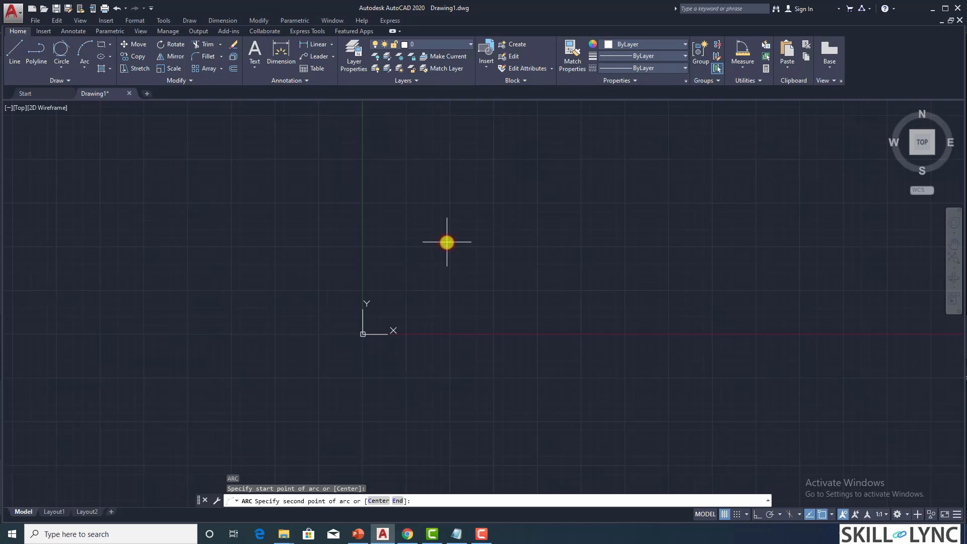
{"action": "key", "text": "Return"}
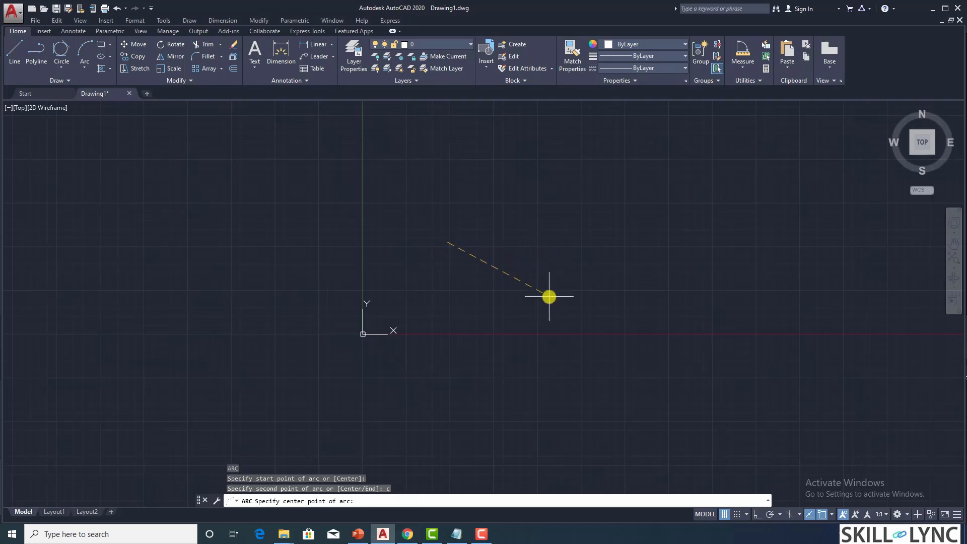
{"action": "key", "text": "Escape"}
- Draw a start, center, length arc above and right of the origin, with its center farther right and slightly higher, and a chord length of 12
{"action": "type", "text": "A"}
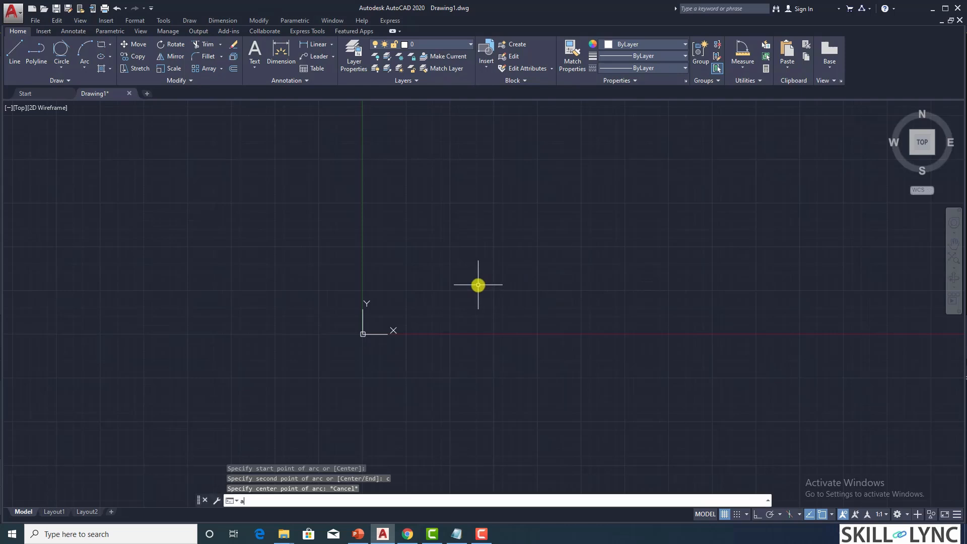
{"action": "key", "text": "Return"}
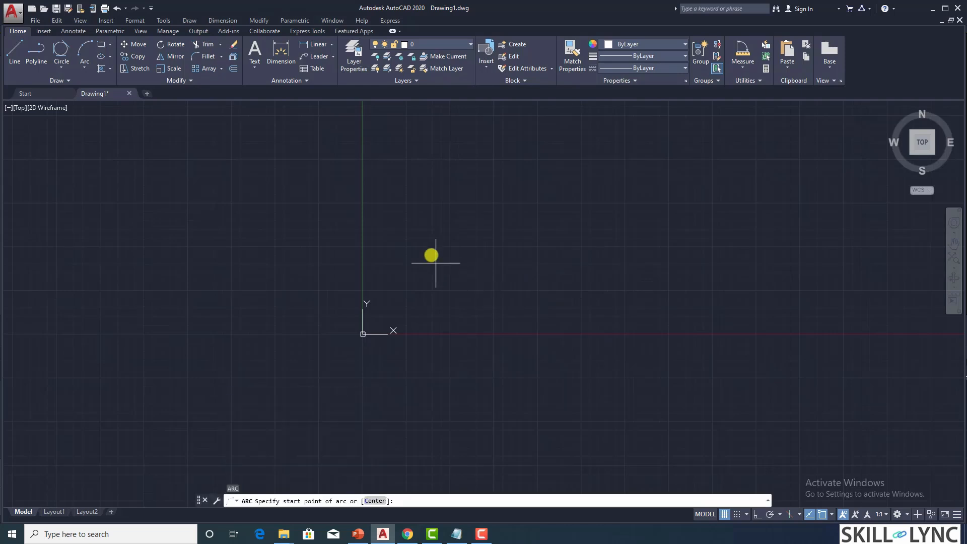
{"action": "left_click", "coordinate": [423, 226]}
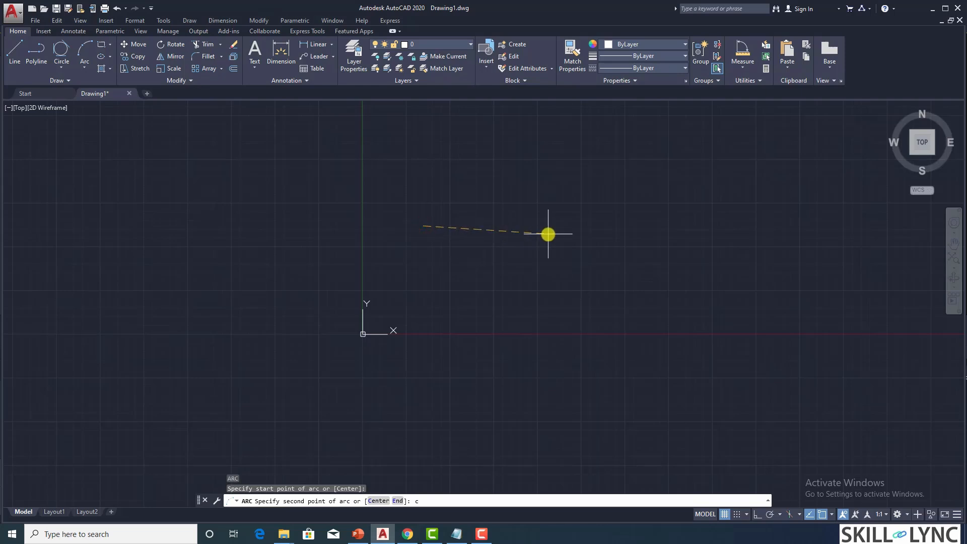
{"action": "key", "text": "Return"}
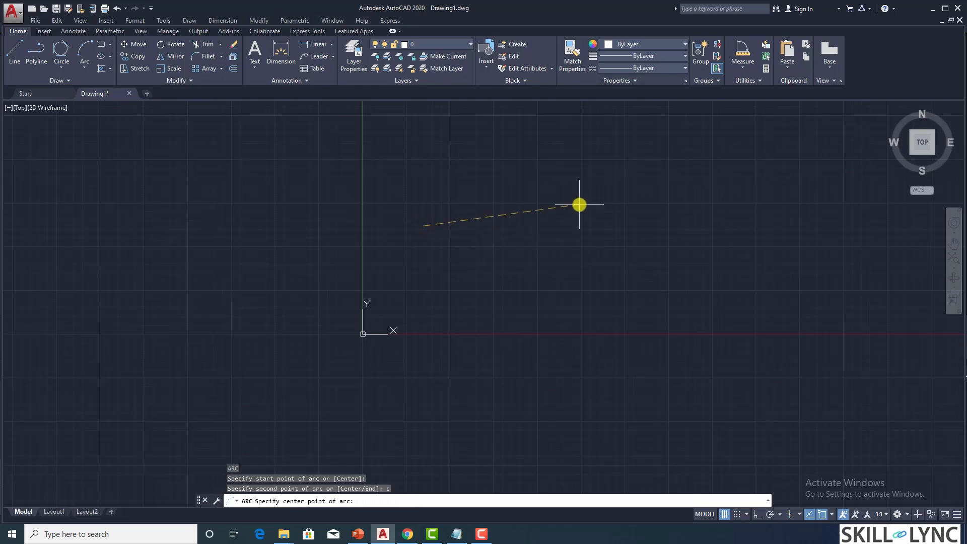
{"action": "left_click", "coordinate": [580, 205]}
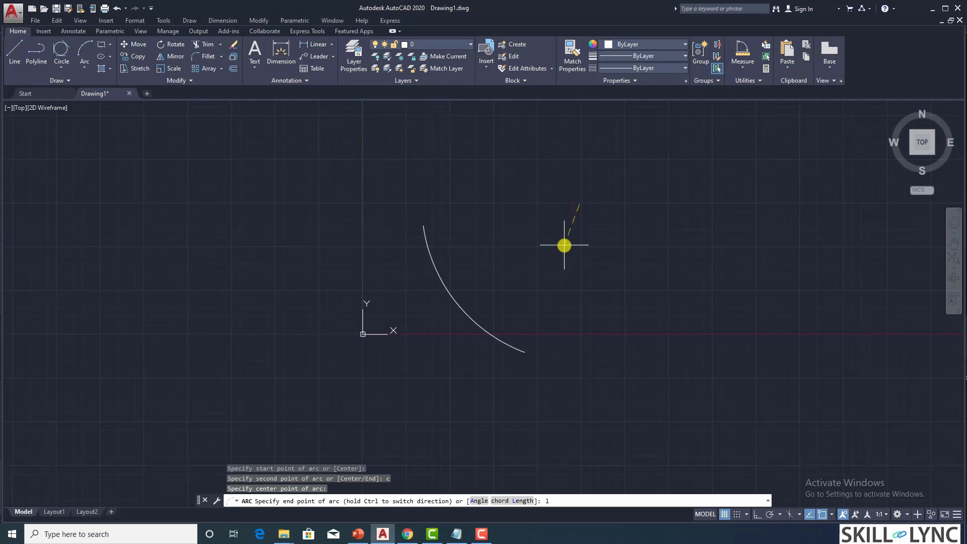
{"action": "key", "text": "Return"}
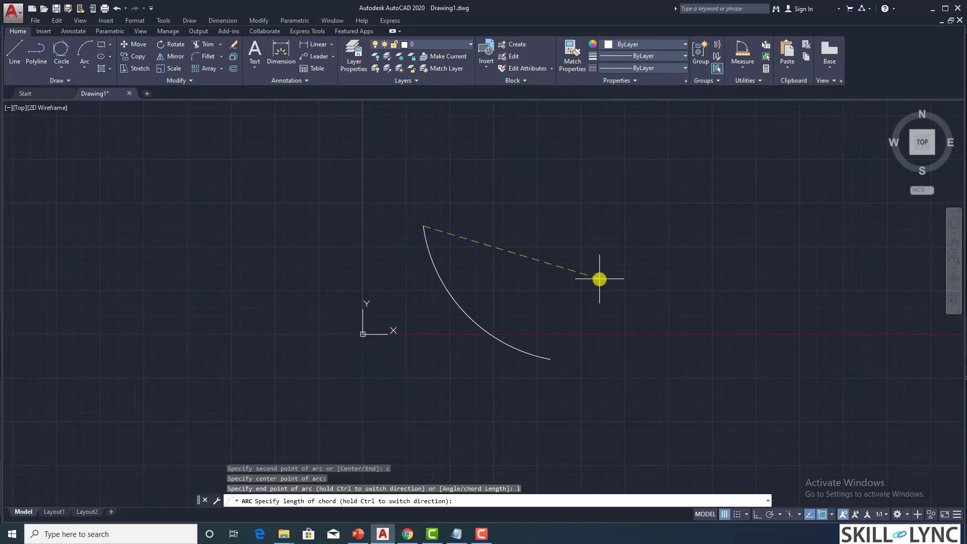
{"action": "key", "text": "Return"}
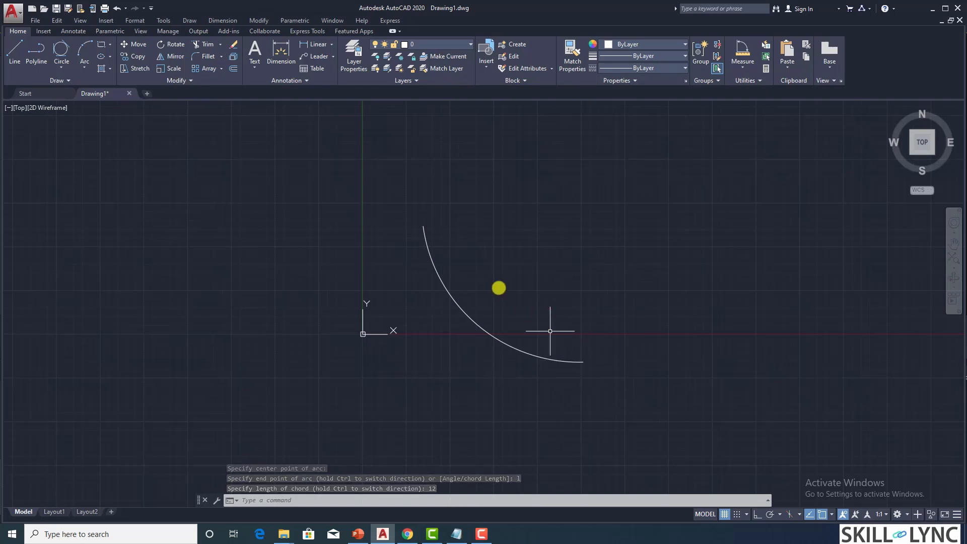
- Draw a line joining the arc's upper end to its lower end
{"action": "left_click", "coordinate": [13, 59]}
{"action": "left_click", "coordinate": [423, 226]}
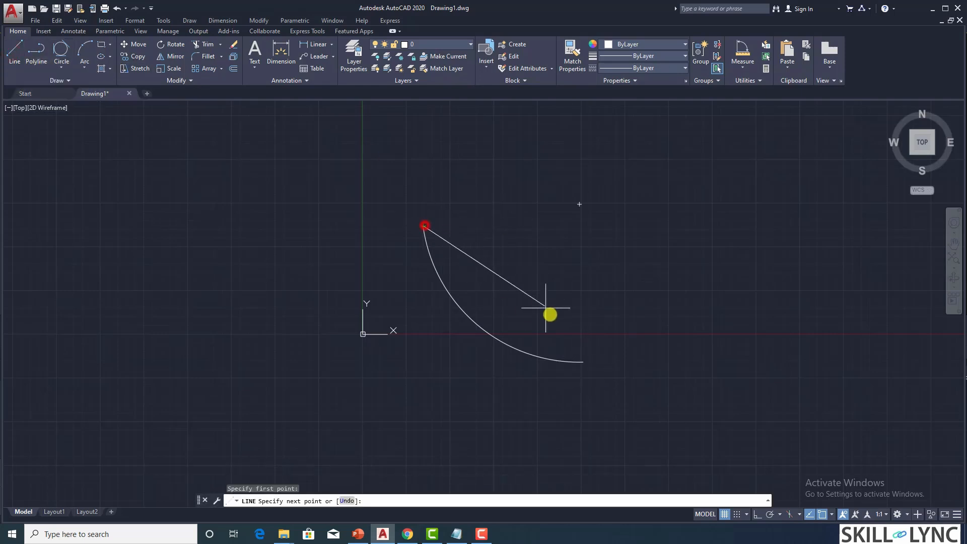
{"action": "left_click", "coordinate": [584, 362]}
{"action": "key", "text": "Escape"}
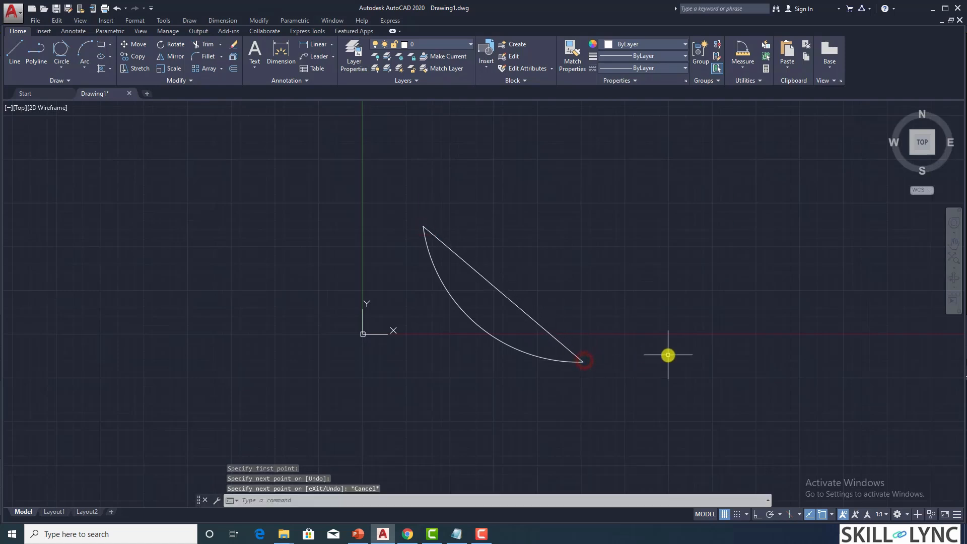
- Try to measure an angle using only the chord line, and erase that line
{"action": "left_click", "coordinate": [737, 52]}
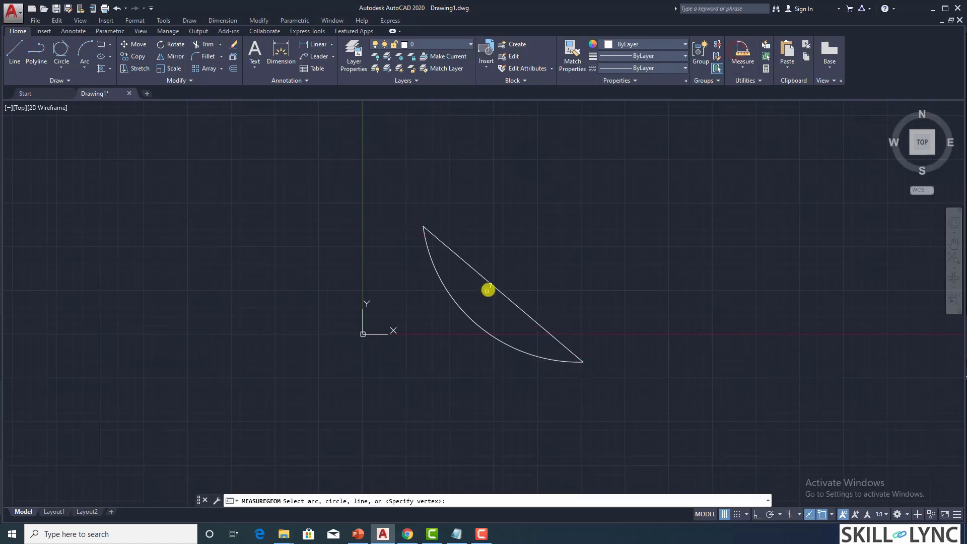
{"action": "left_click", "coordinate": [493, 286]}
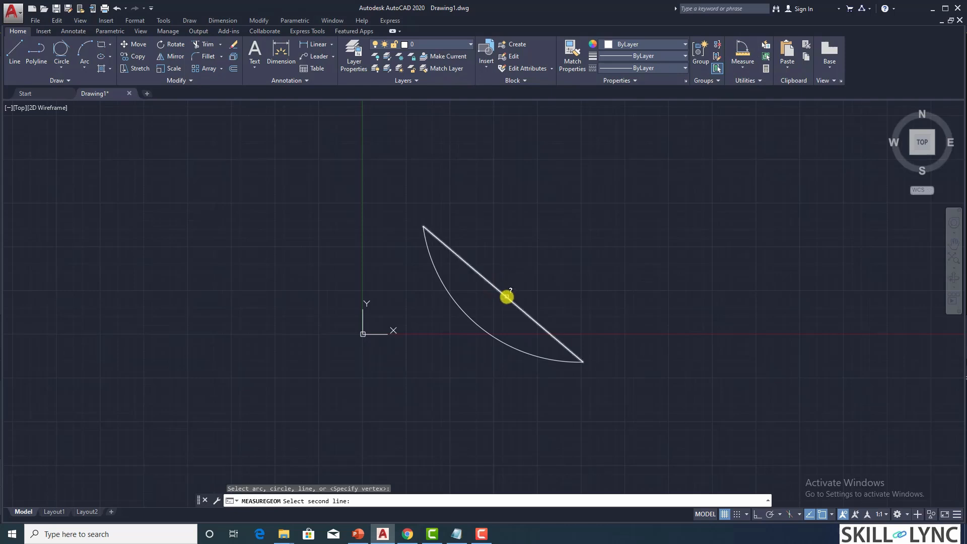
{"action": "left_click", "coordinate": [507, 297]}
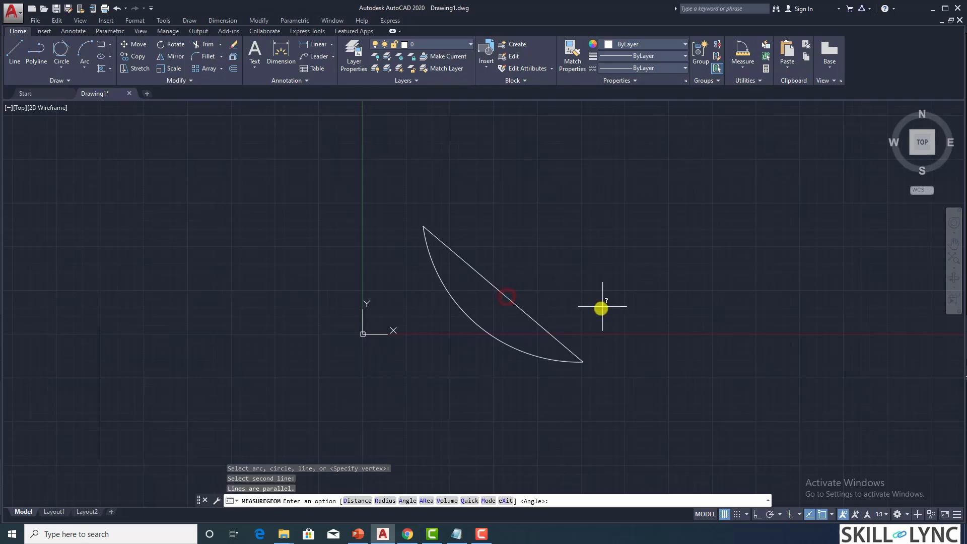
{"action": "key", "text": "Escape"}
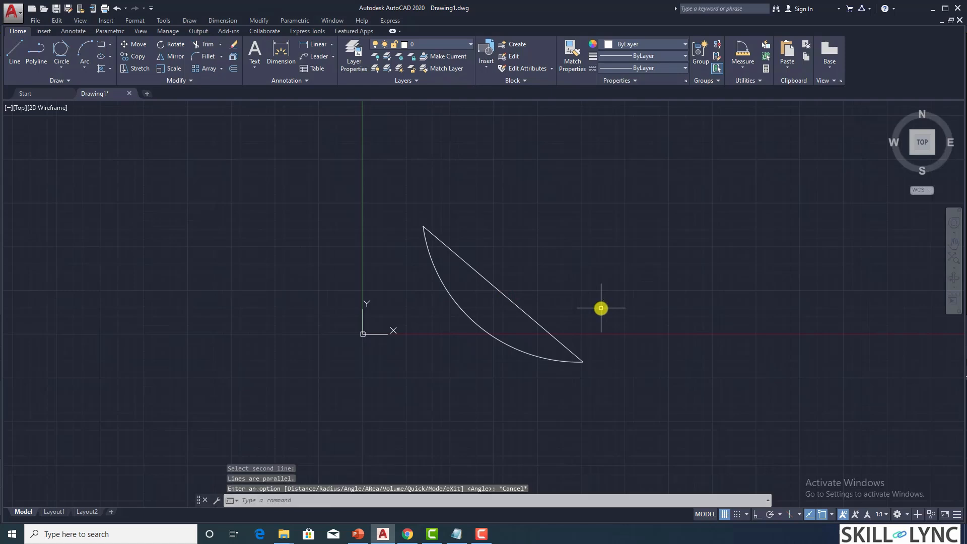
{"action": "left_click", "coordinate": [488, 281]}
{"action": "key", "text": "Delete"}
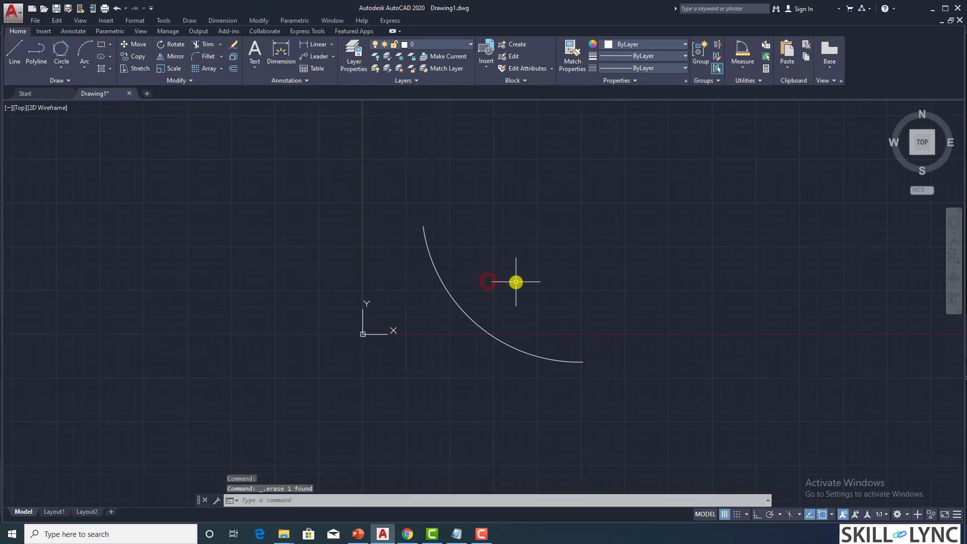
- Draw a new chord line from the arc's upper end to its lower end
{"action": "left_click", "coordinate": [15, 49]}
{"action": "left_click", "coordinate": [426, 225]}
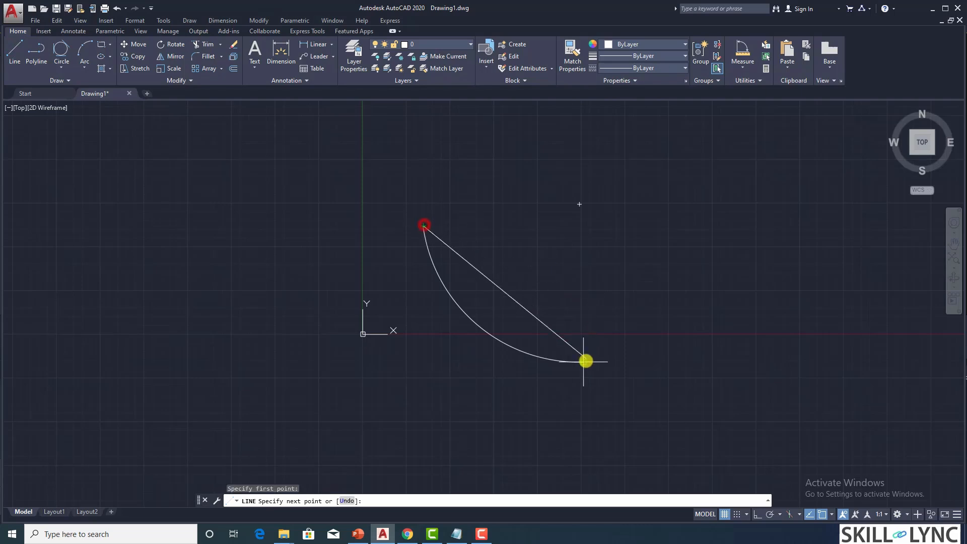
{"action": "left_click", "coordinate": [585, 361]}
{"action": "key", "text": "Return"}
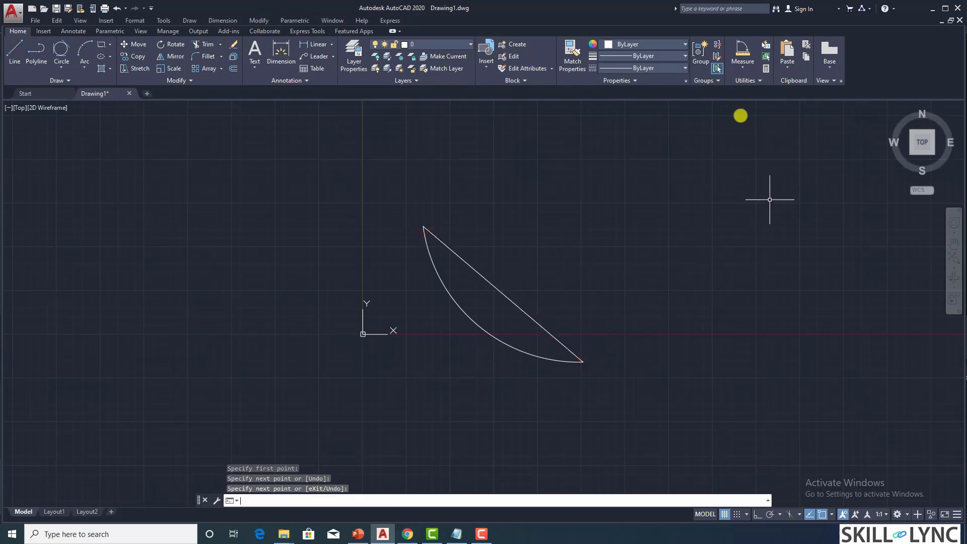
- Measure the distance between the two ends of the chord line
{"action": "left_click", "coordinate": [741, 67]}
{"action": "left_click", "coordinate": [746, 104]}
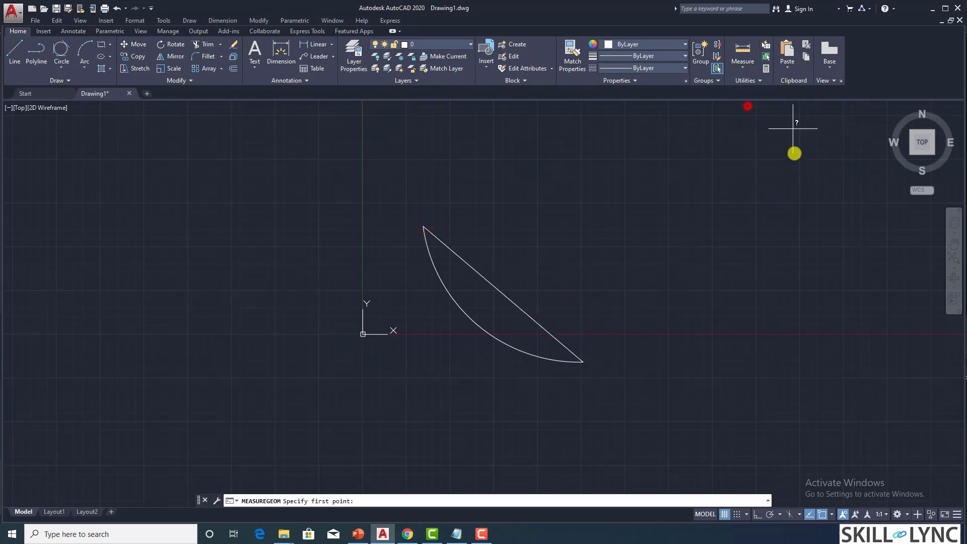
{"action": "left_click", "coordinate": [425, 226]}
{"action": "left_click", "coordinate": [583, 361]}
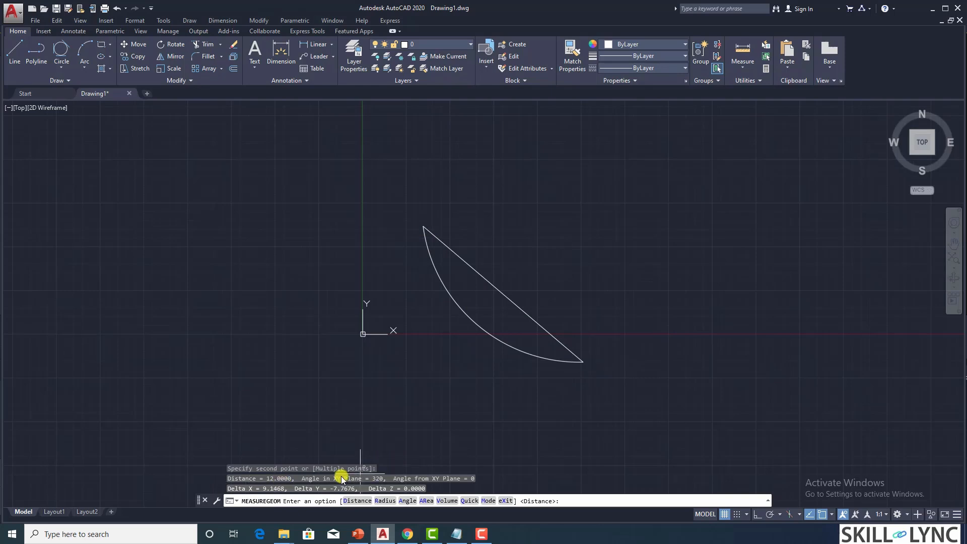
{"action": "key", "text": "Return"}
{"action": "key", "text": "Escape"}
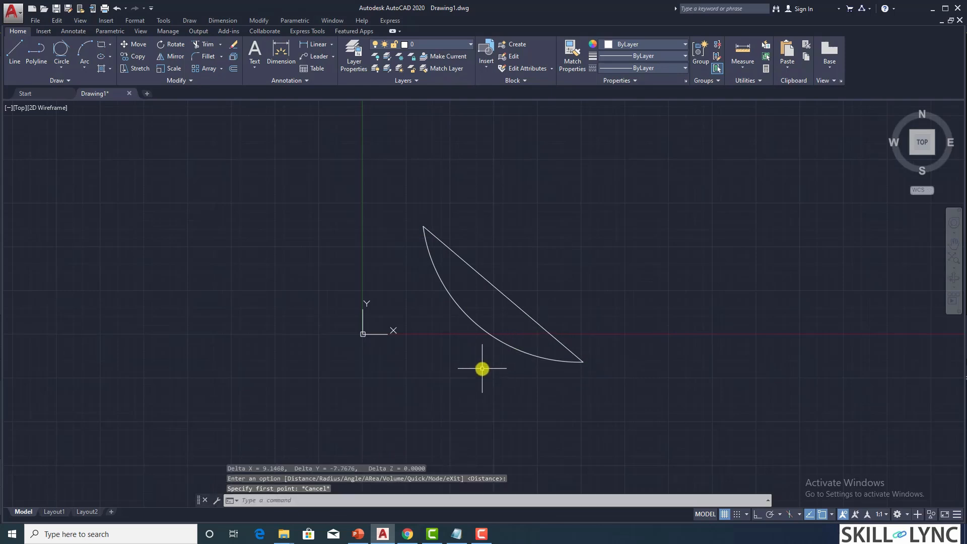
- Erase the arc and its chord line
{"action": "left_click", "coordinate": [404, 214]}
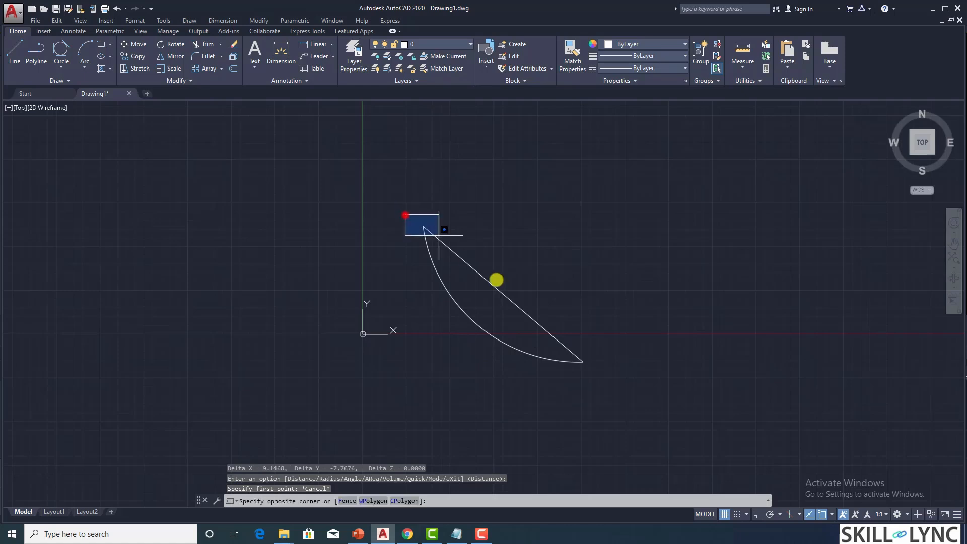
{"action": "left_click", "coordinate": [606, 377]}
{"action": "key", "text": "Delete"}
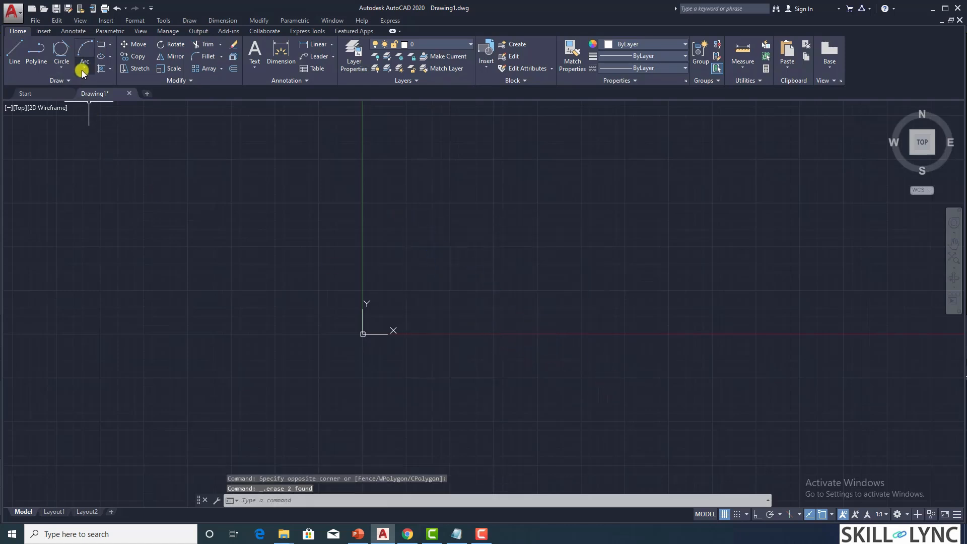
- Draw a start, center, angle arc above and right of the origin with a -45-degree included angle, its center lower right of the start, and select it
{"action": "left_click", "coordinate": [84, 68]}
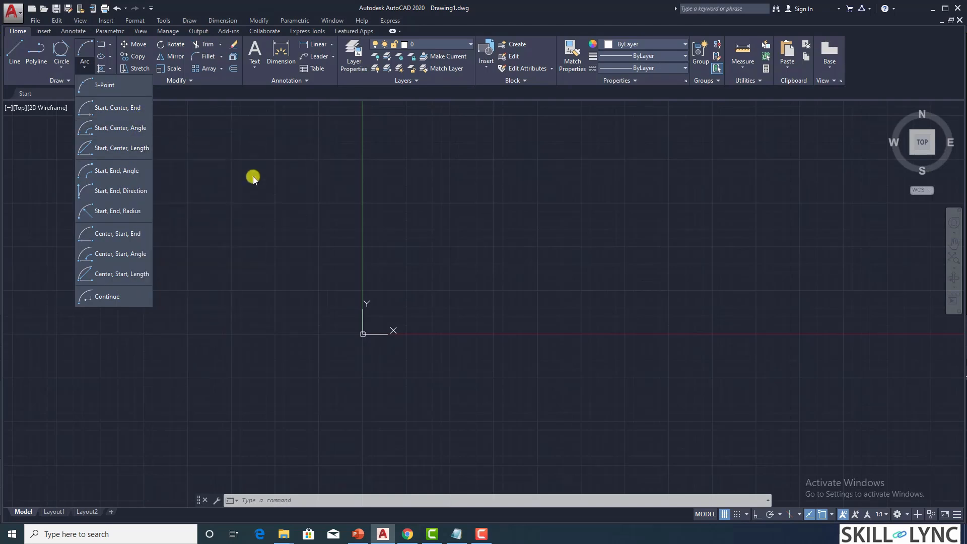
{"action": "left_click", "coordinate": [84, 65]}
{"action": "left_click", "coordinate": [85, 66]}
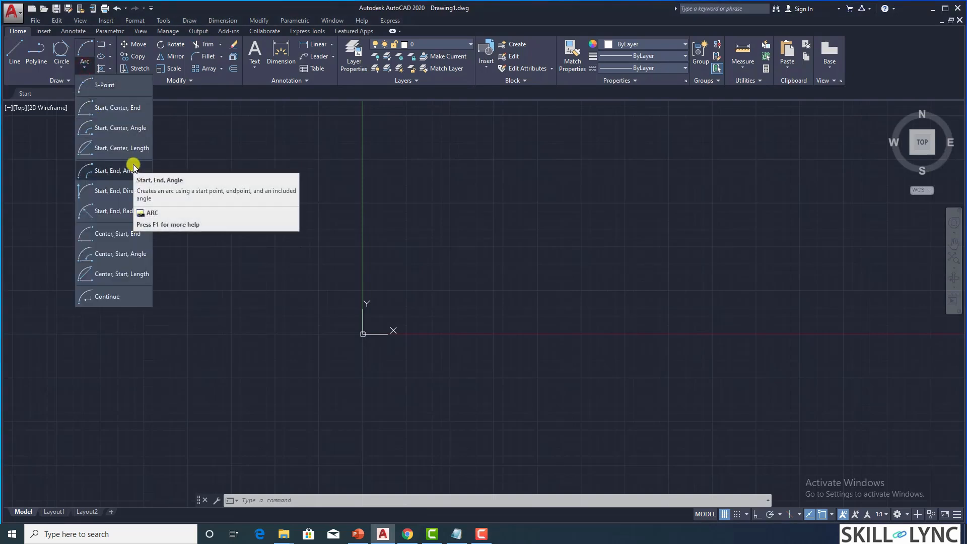
{"action": "left_click", "coordinate": [126, 127]}
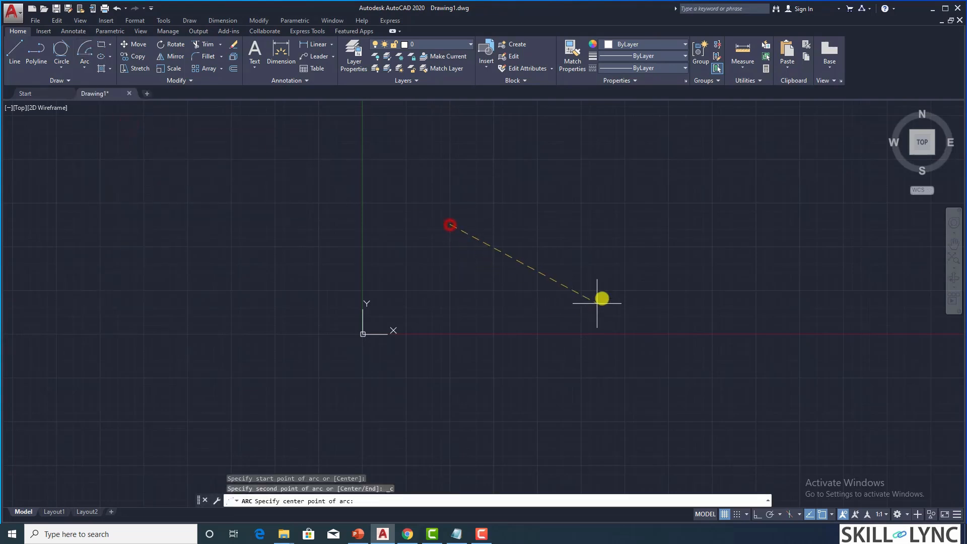
{"action": "left_click", "coordinate": [608, 285]}
{"action": "type", "text": "-45"}
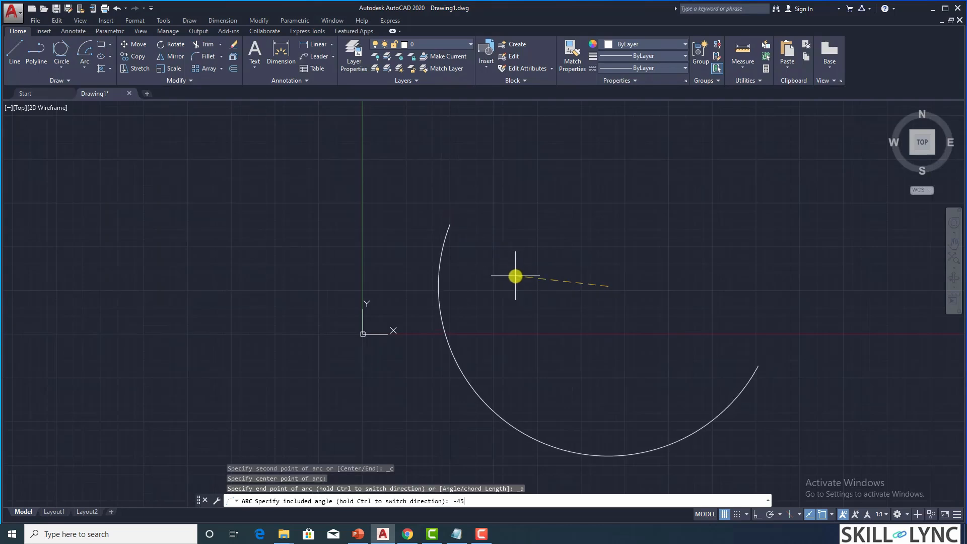
{"action": "key", "text": "Return"}
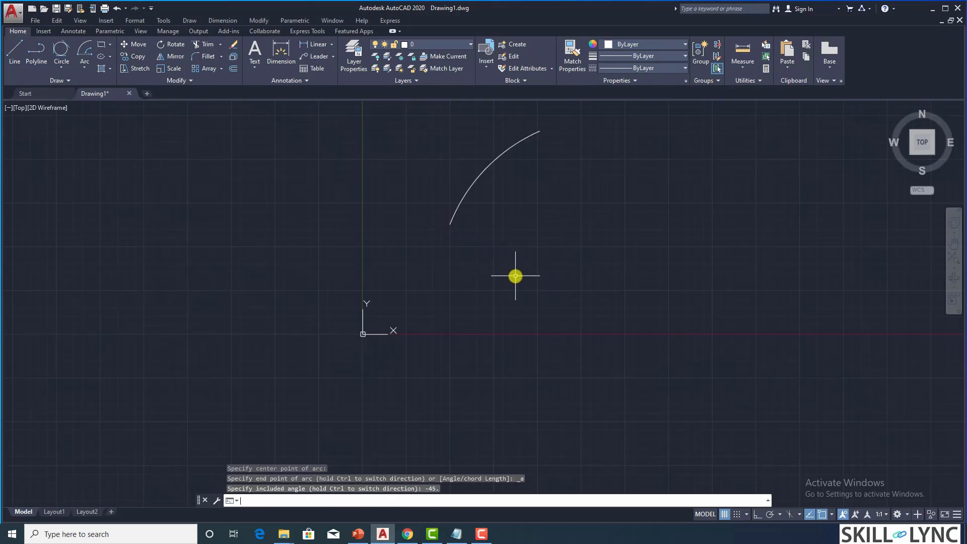
{"action": "left_click", "coordinate": [488, 166]}
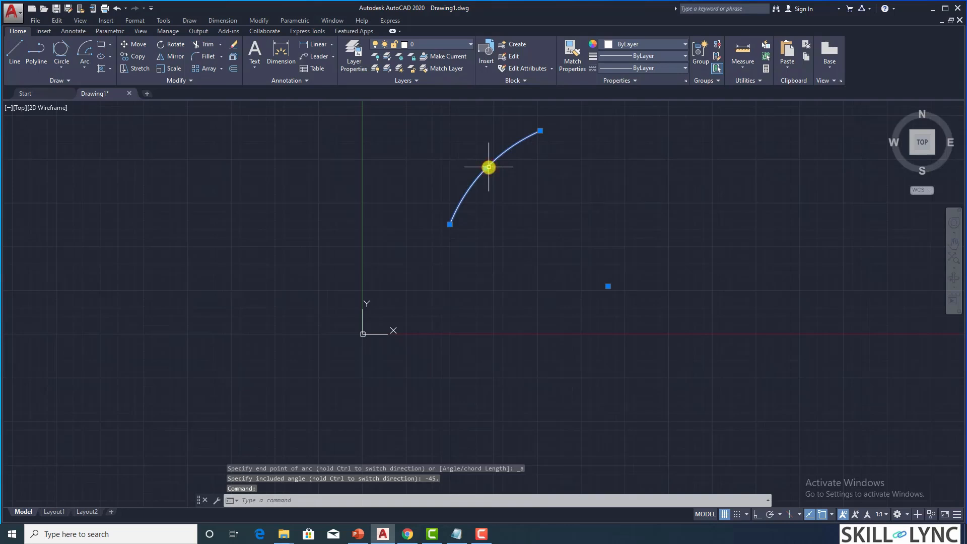
- Erase the selected arc and draw a start, end, angle arc above and right of the origin with a -45-degree included angle
{"action": "key", "text": "Delete"}
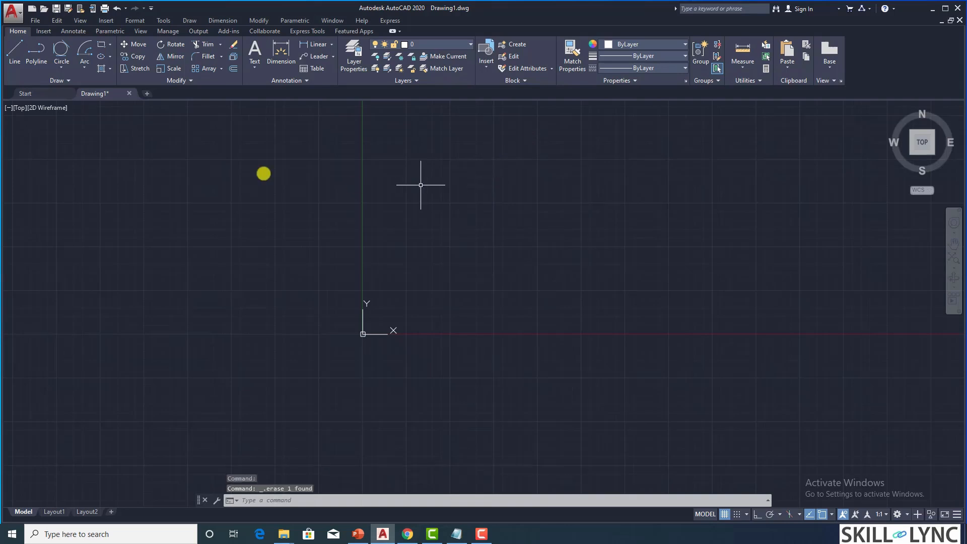
{"action": "left_click", "coordinate": [85, 69]}
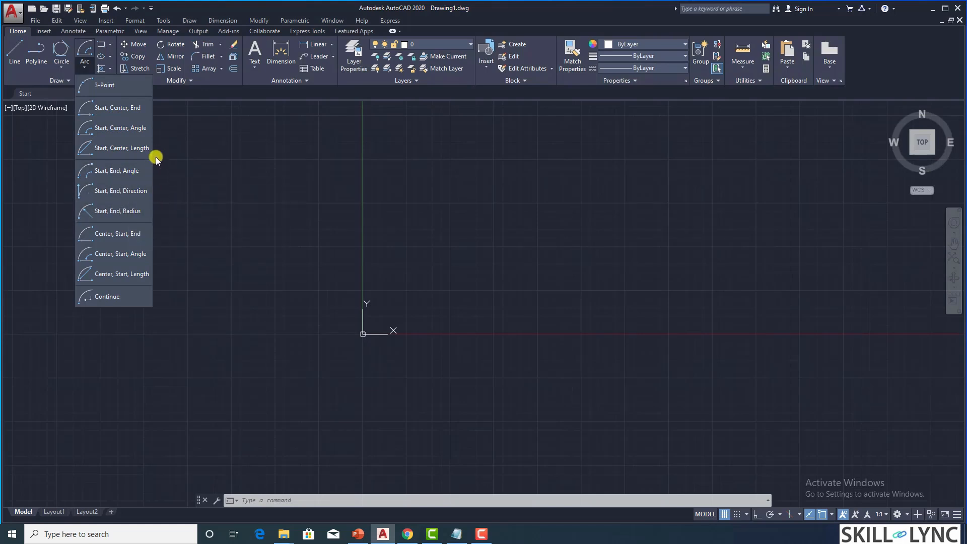
{"action": "left_click", "coordinate": [235, 250]}
{"action": "type", "text": "a"}
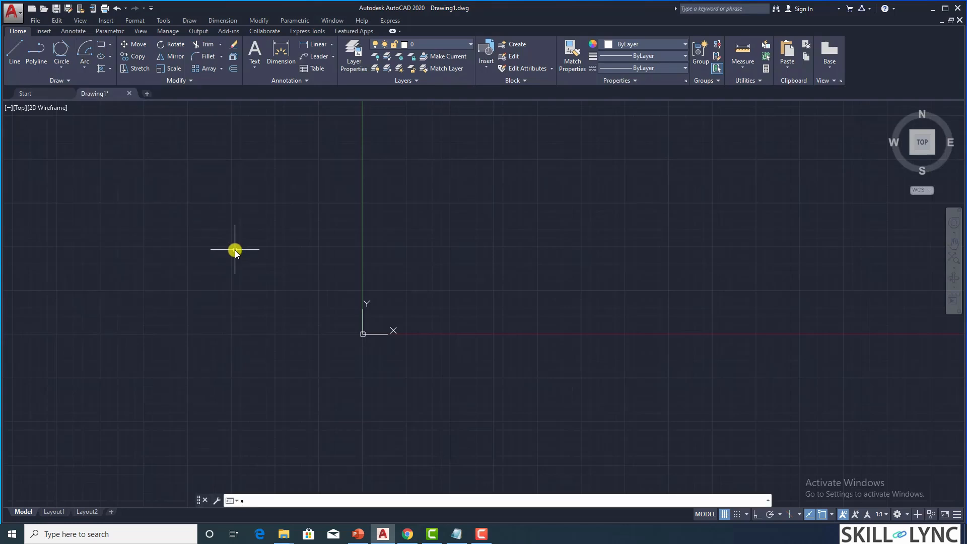
{"action": "key", "text": "Return"}
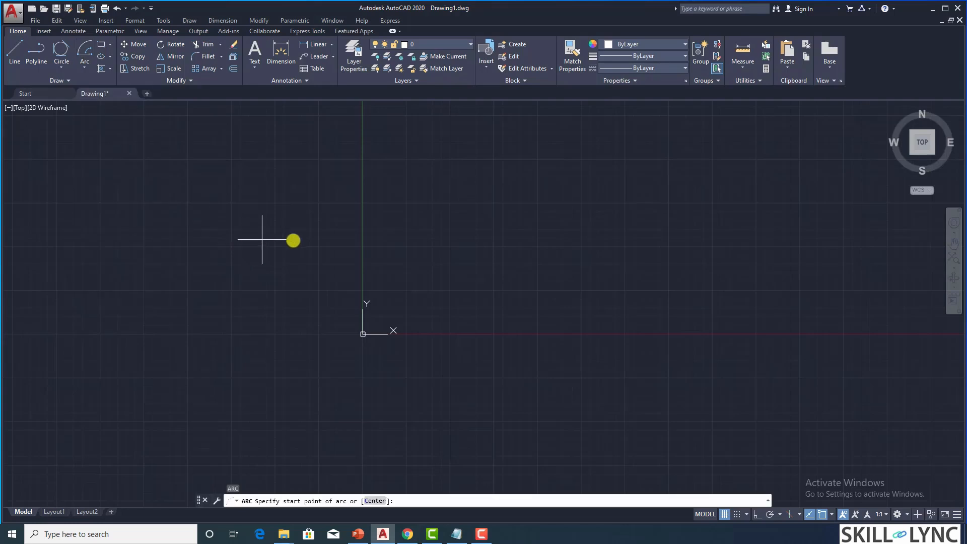
{"action": "left_click", "coordinate": [456, 218]}
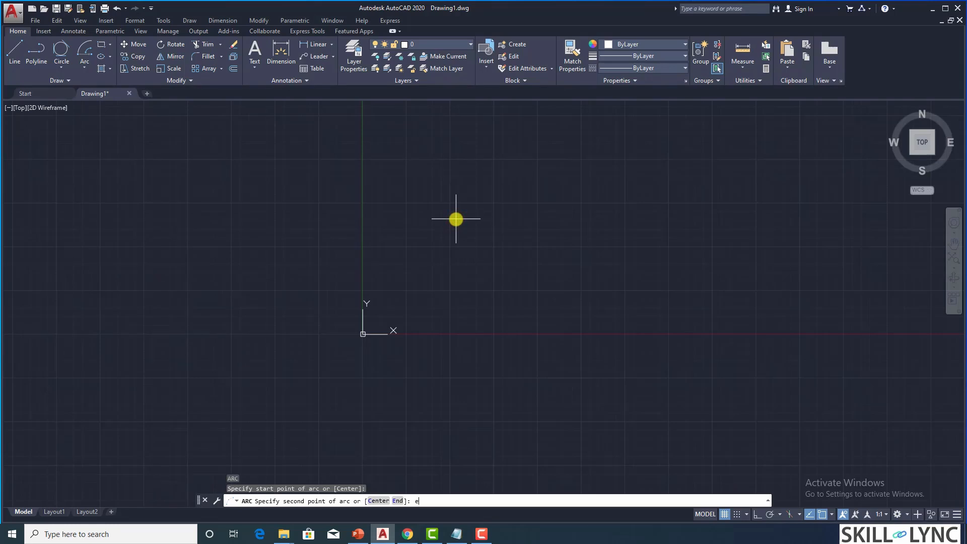
{"action": "type", "text": "e"}
{"action": "key", "text": "Return"}
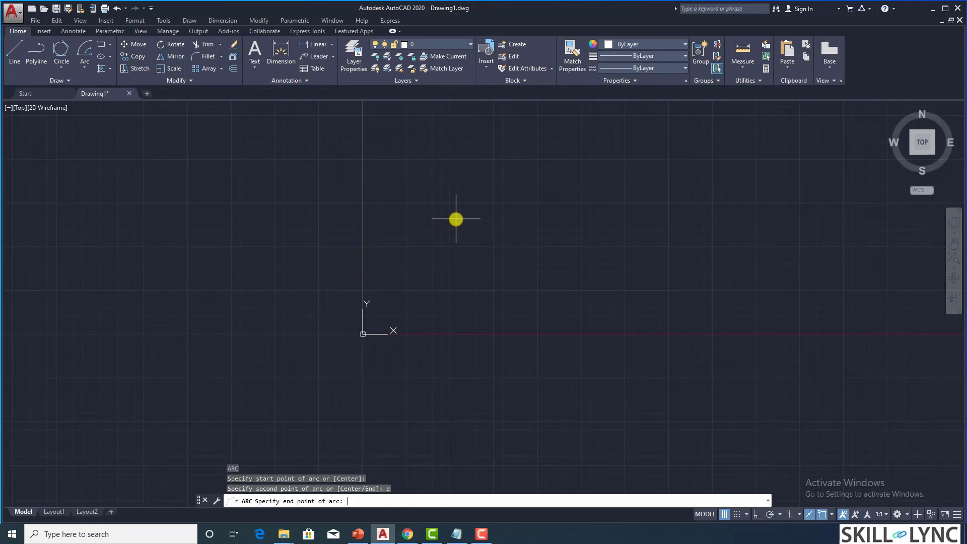
{"action": "left_click", "coordinate": [596, 201]}
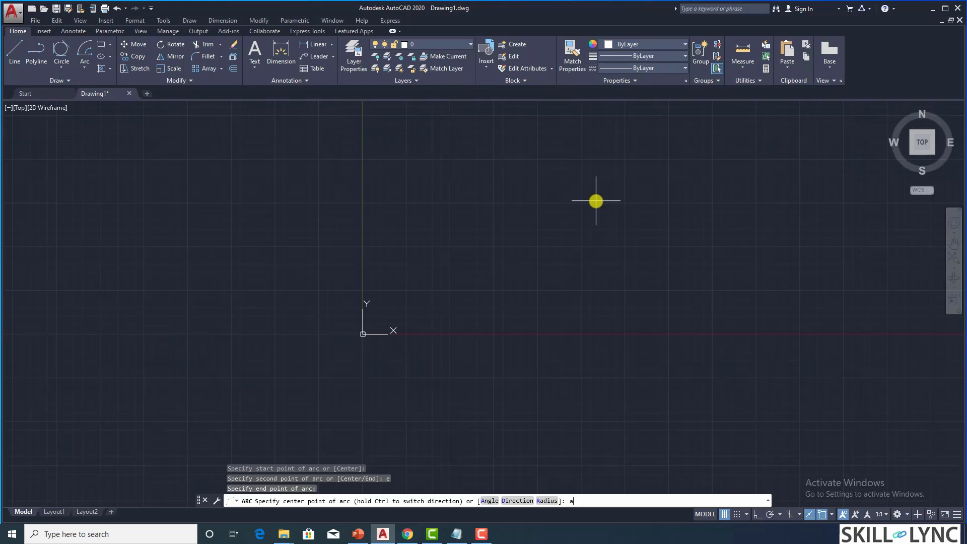
{"action": "key", "text": "Return"}
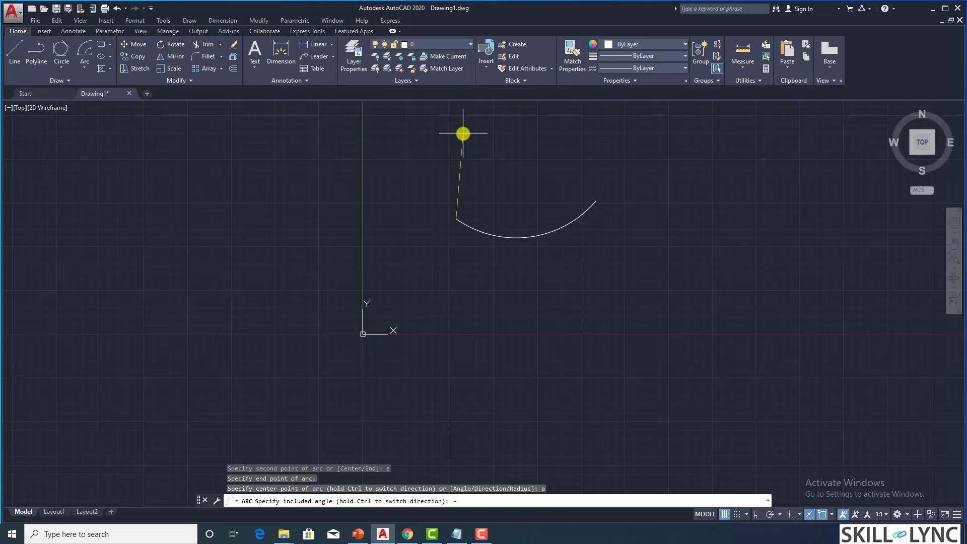
{"action": "key", "text": "Return"}
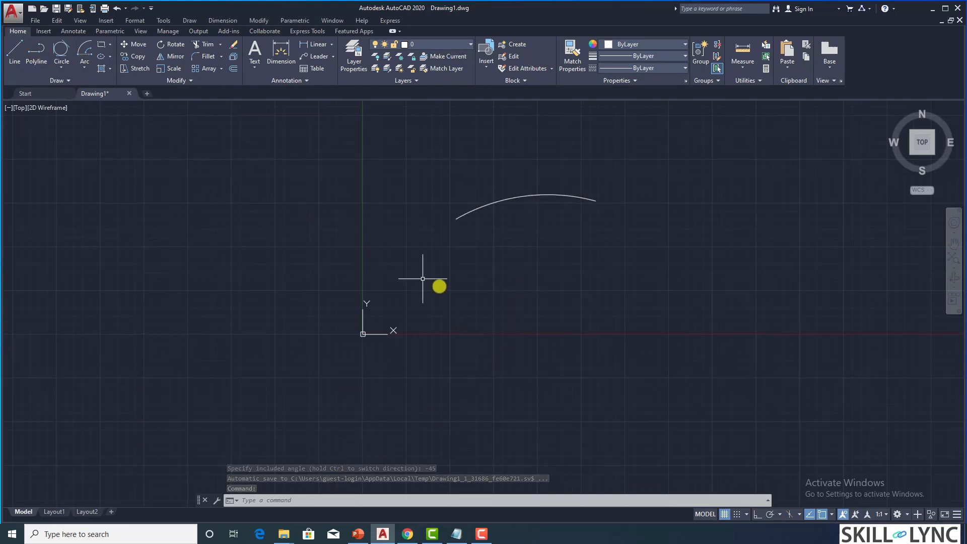
- Draw a second start, end, angle arc from the existing arc's left end to its right end with a 45-degree included angle
{"action": "key", "text": "Return"}
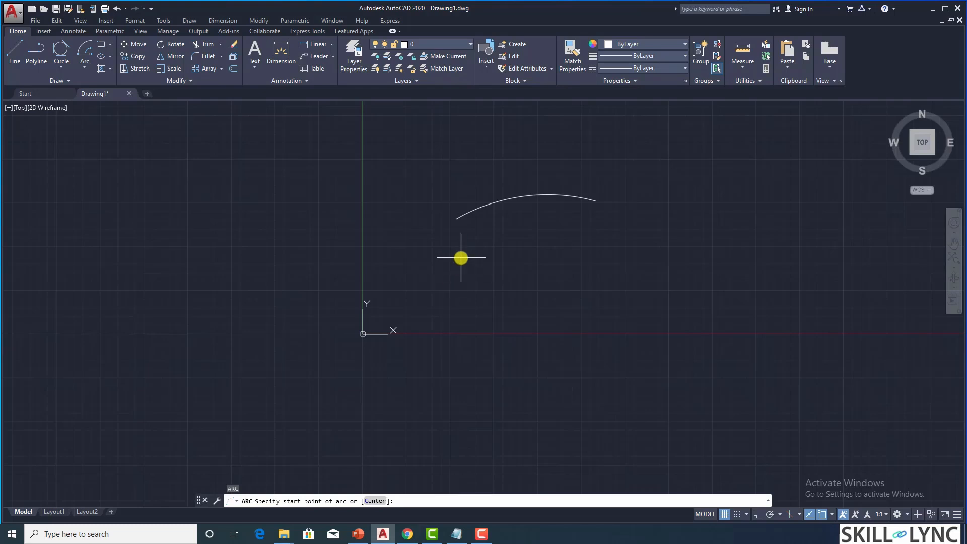
{"action": "left_click", "coordinate": [455, 220]}
{"action": "type", "text": "e"}
{"action": "key", "text": "Return"}
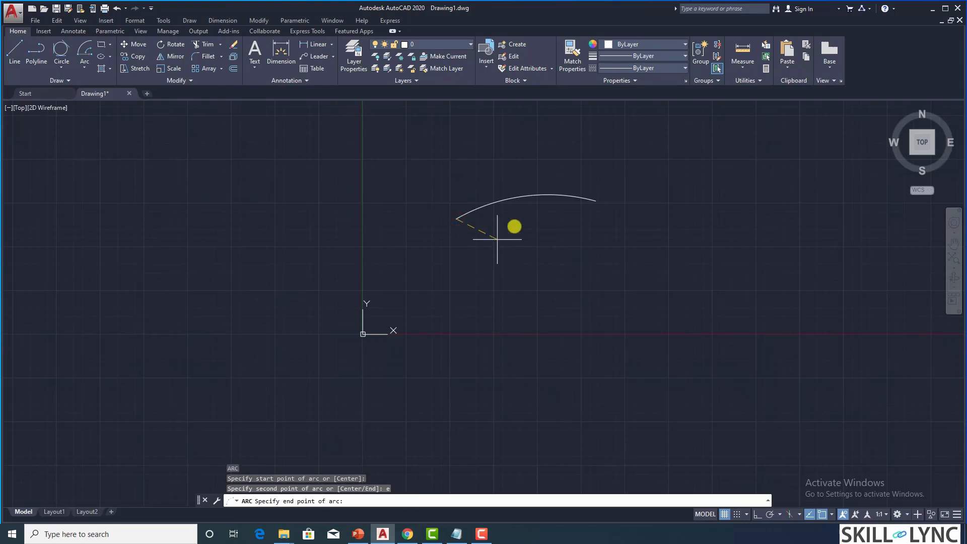
{"action": "left_click", "coordinate": [595, 200]}
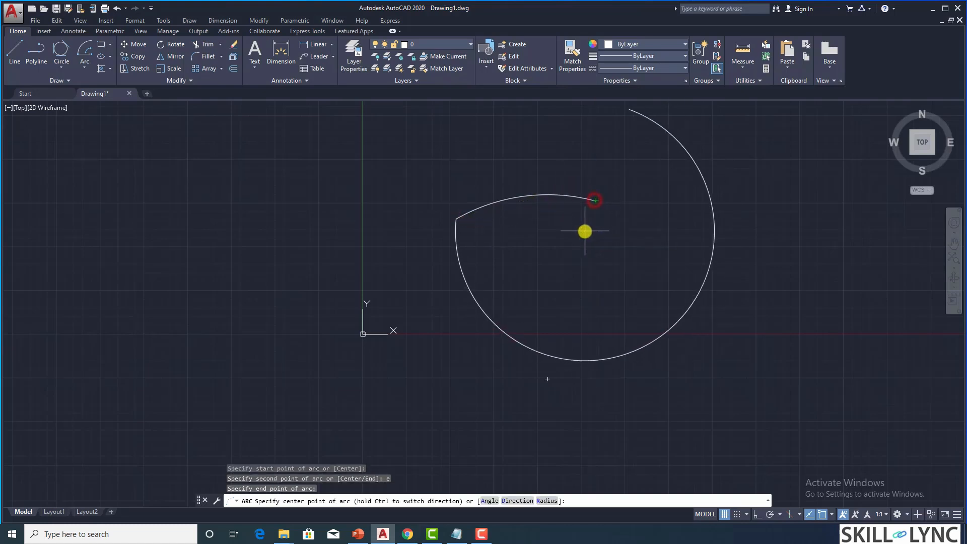
{"action": "type", "text": "a"}
{"action": "key", "text": "Return"}
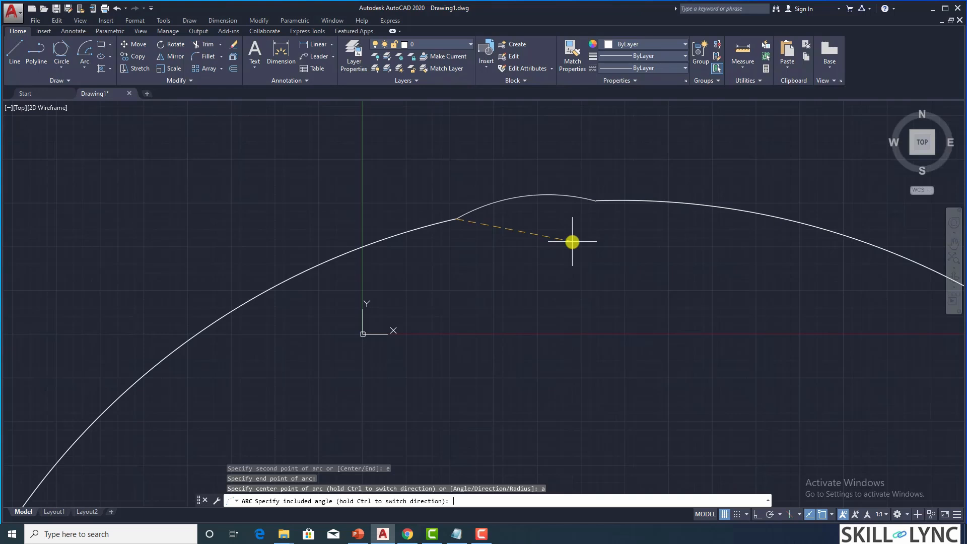
{"action": "type", "text": "45"}
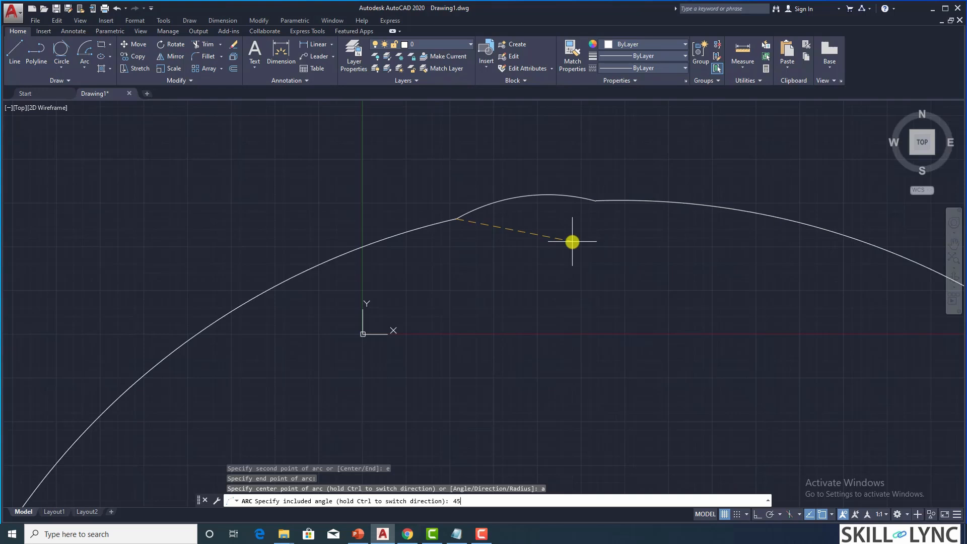
{"action": "key", "text": "Return"}
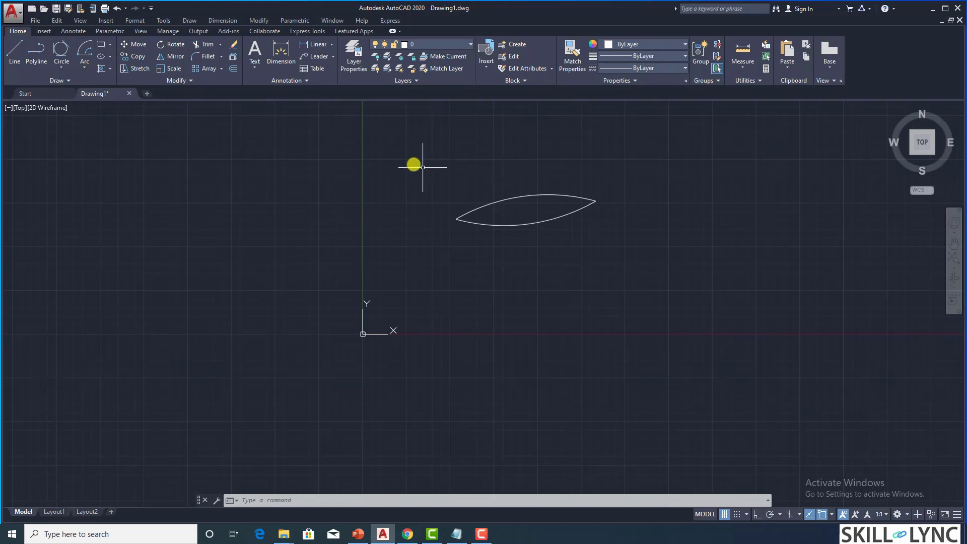
- Erase both arcs with a window selection around them
{"action": "left_click", "coordinate": [408, 153]}
{"action": "left_click", "coordinate": [688, 287]}
{"action": "key", "text": "Delete"}
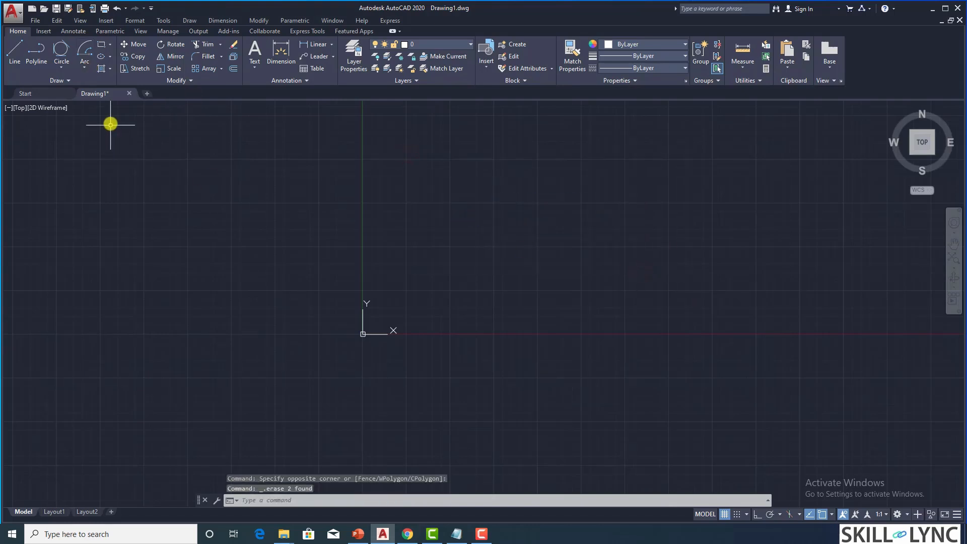
{"action": "left_click", "coordinate": [85, 67]}
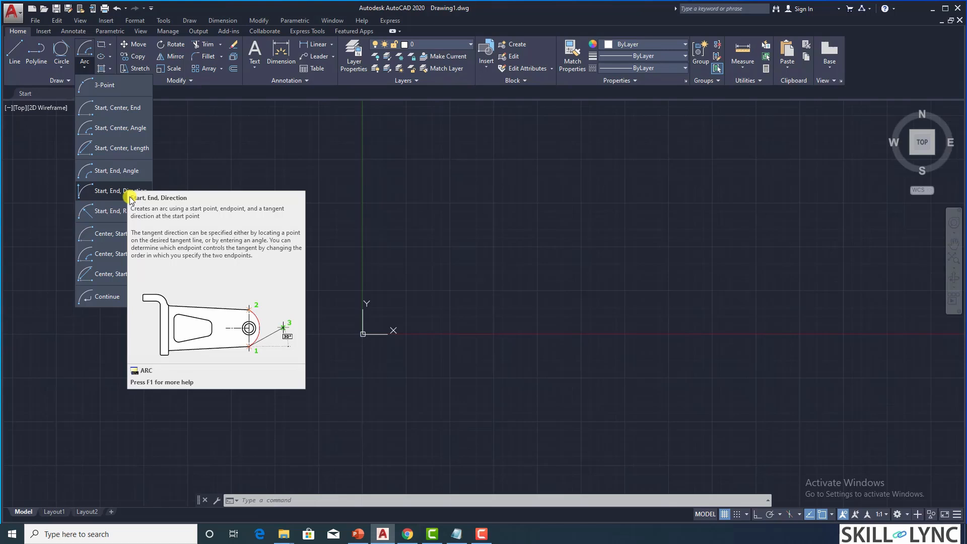
{"action": "left_click", "coordinate": [505, 268]}
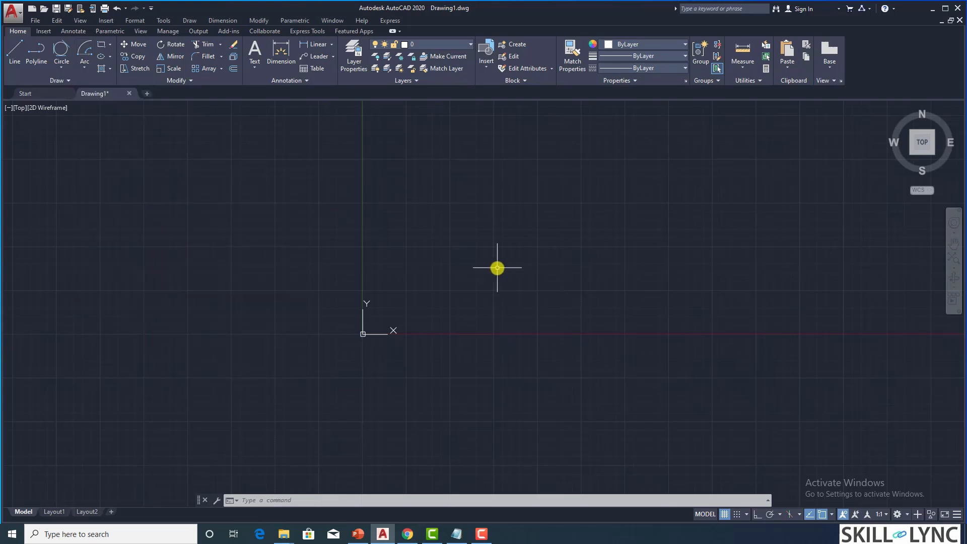
{"action": "key", "text": "Delete"}
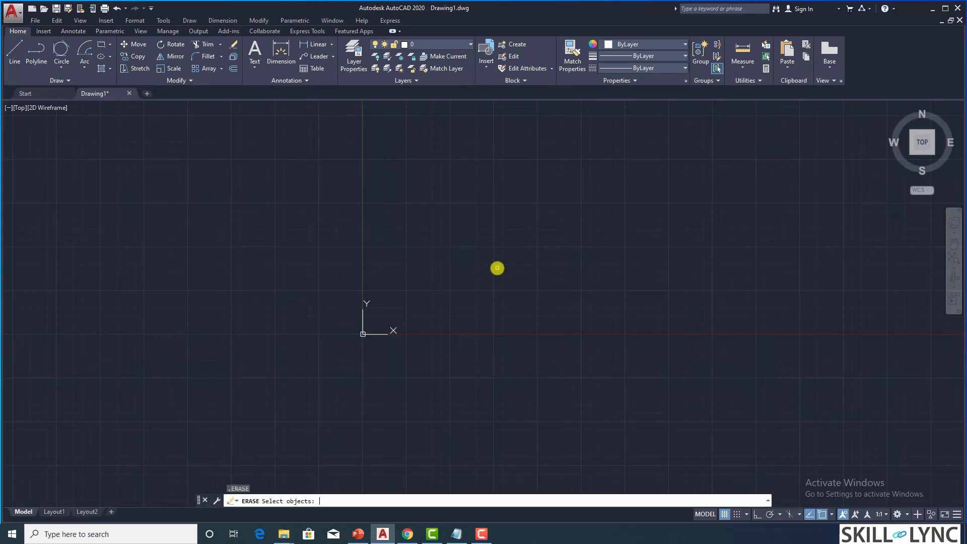
{"action": "key", "text": "Escape"}
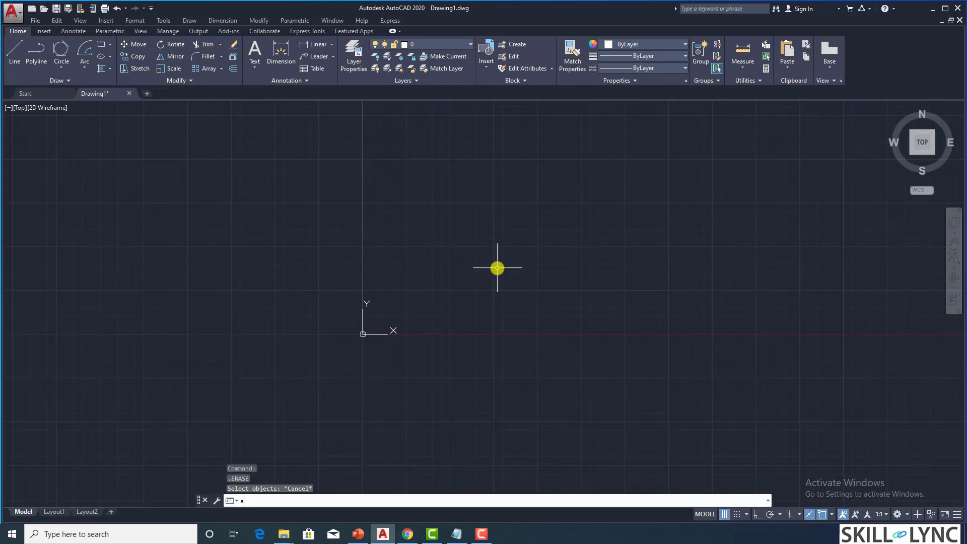
- Draw a start, end, direction arc above and right of the origin, its ends nearly level and its start tangent pointing almost straight down
{"action": "type", "text": "a"}
{"action": "key", "text": "Return"}
{"action": "left_click", "coordinate": [452, 228]}
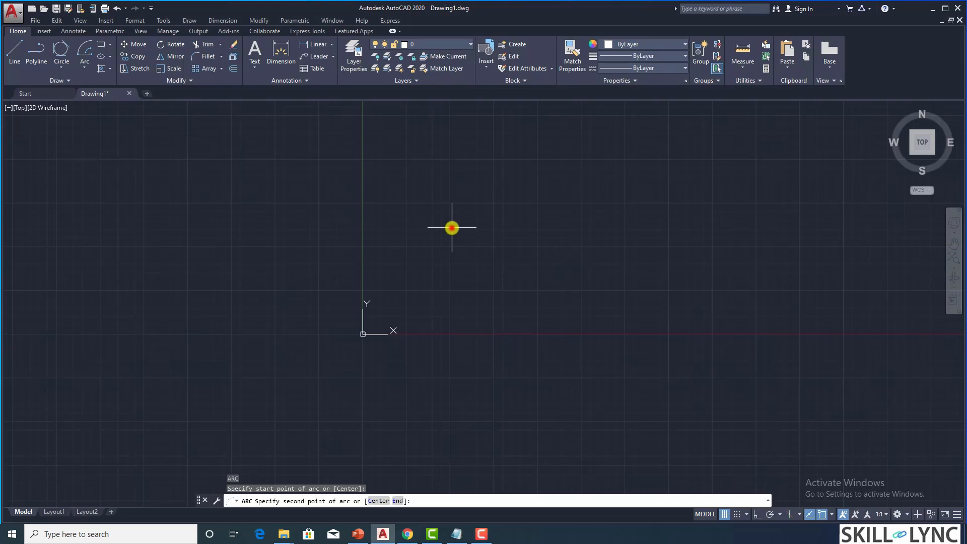
{"action": "type", "text": "e"}
{"action": "key", "text": "Return"}
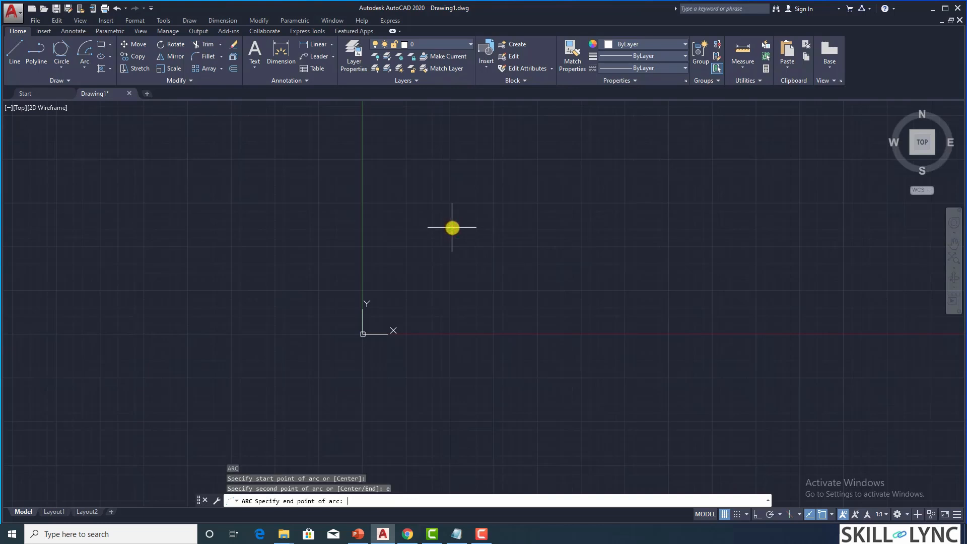
{"action": "left_click", "coordinate": [638, 232]}
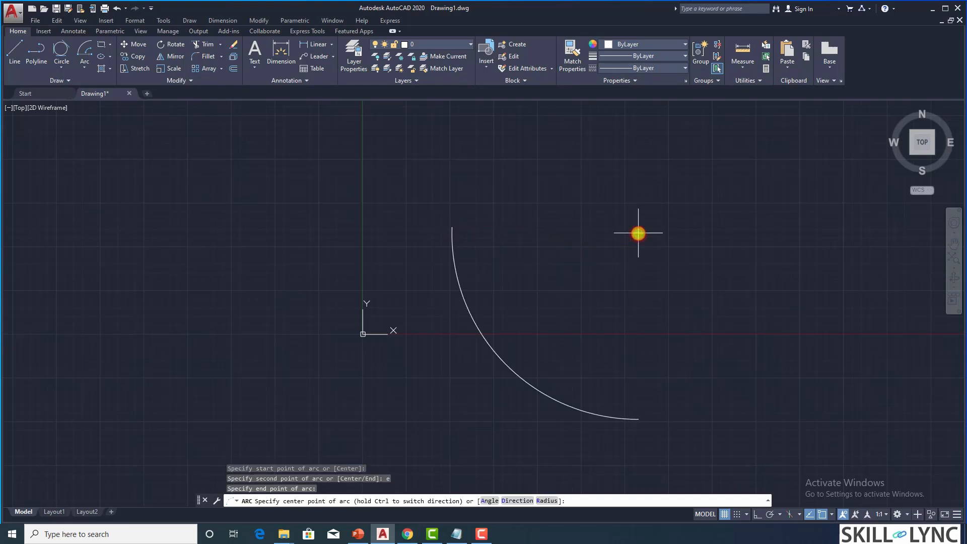
{"action": "type", "text": "d"}
{"action": "key", "text": "Return"}
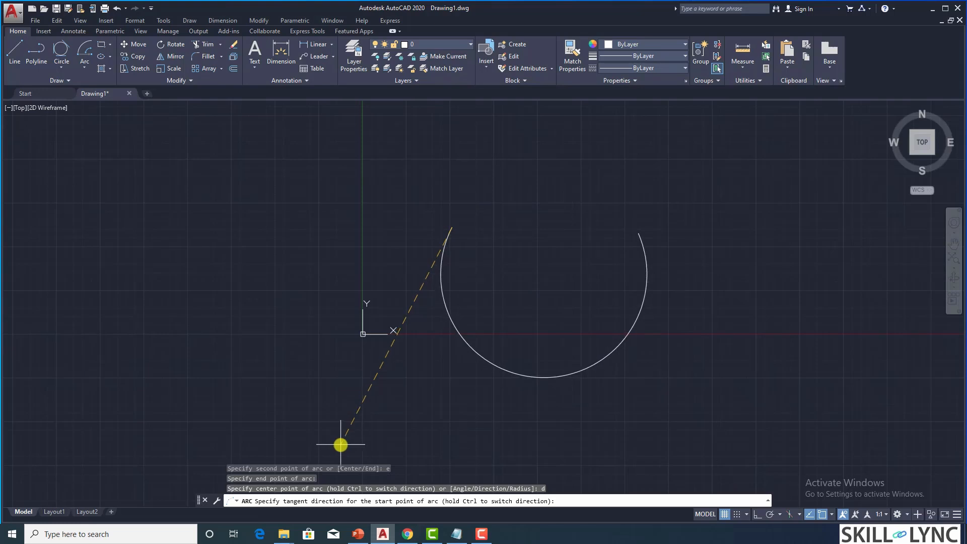
{"action": "left_click", "coordinate": [442, 372]}
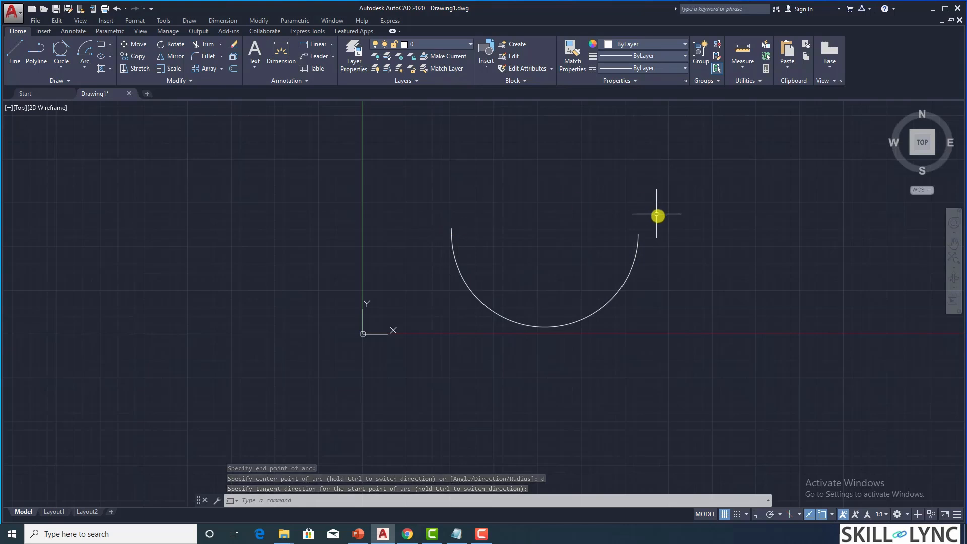
- Erase the start, end, direction arc
{"action": "left_click", "coordinate": [492, 310]}
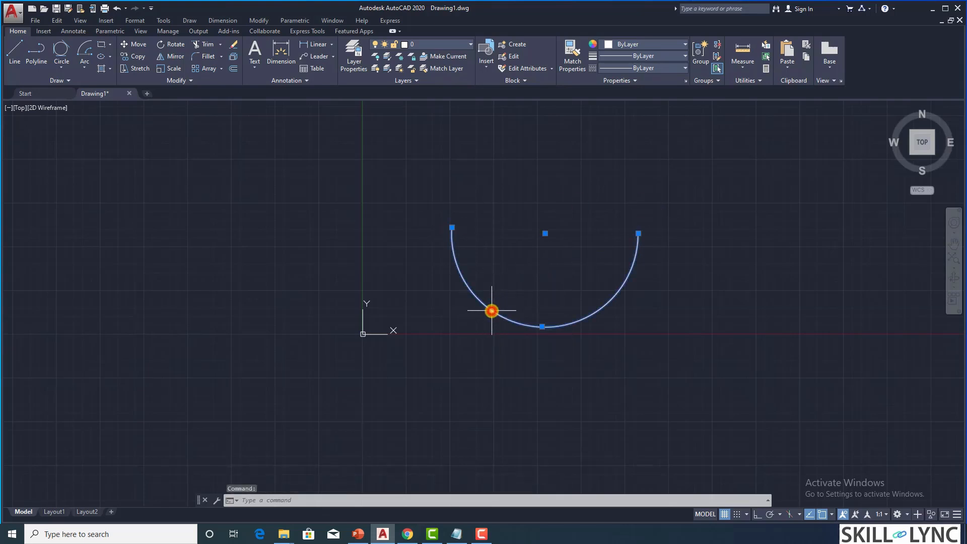
{"action": "key", "text": "Delete"}
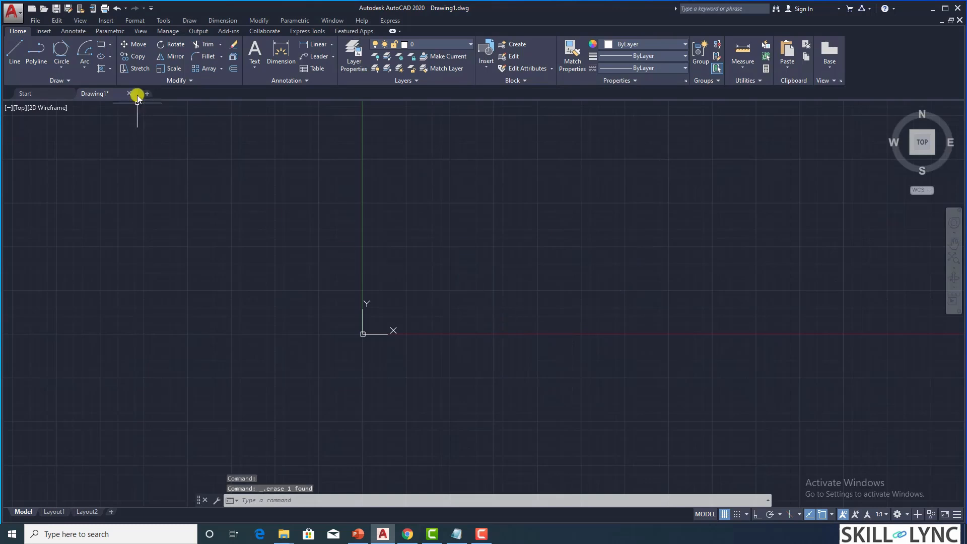
- Draw a start, end, radius arc above and right of the origin, its ends nearly level, with a radius of 5
{"action": "left_click", "coordinate": [84, 73]}
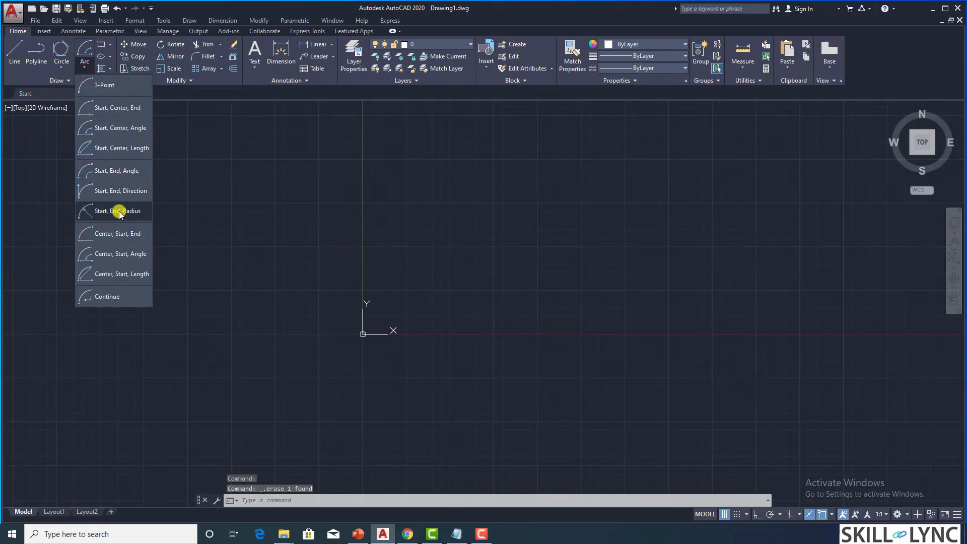
{"action": "left_click", "coordinate": [480, 313]}
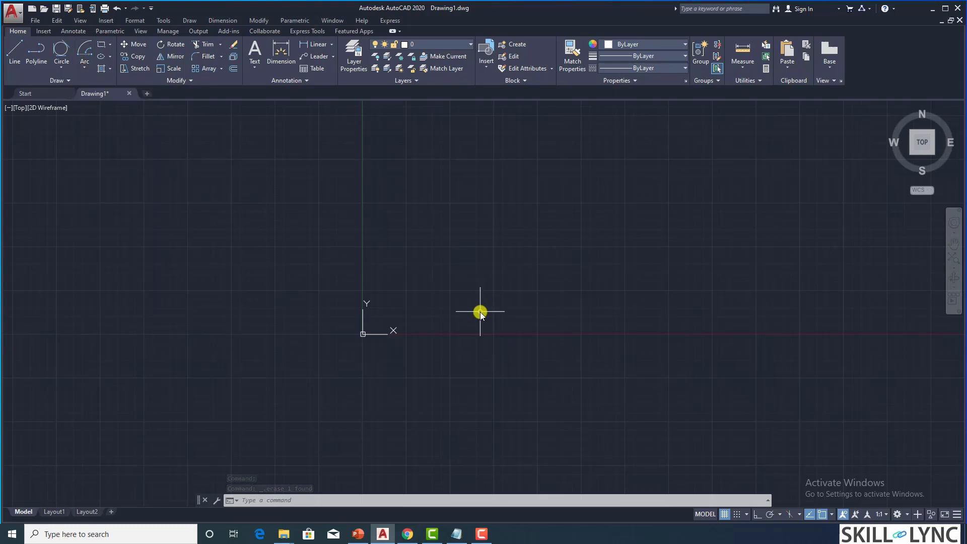
{"action": "type", "text": "a"}
{"action": "key", "text": "Return"}
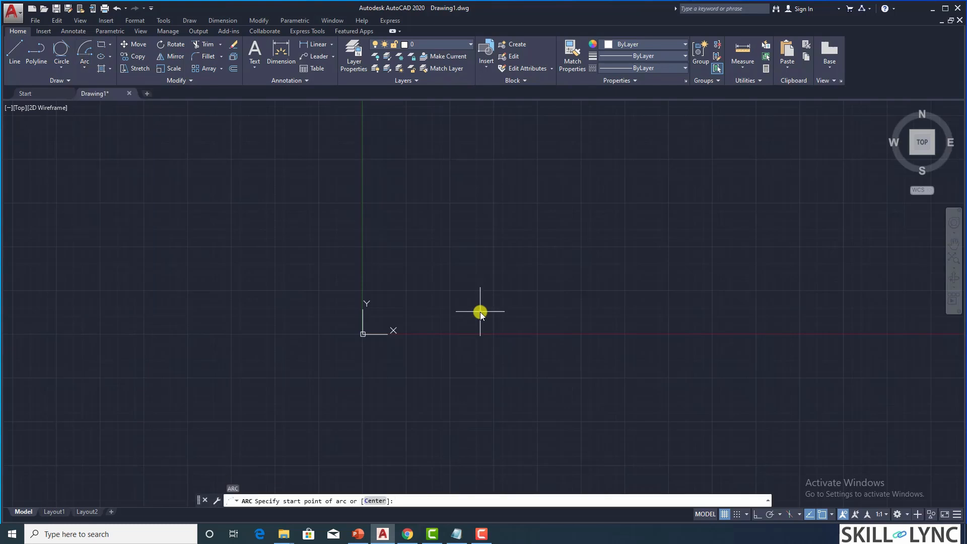
{"action": "left_click", "coordinate": [468, 235]}
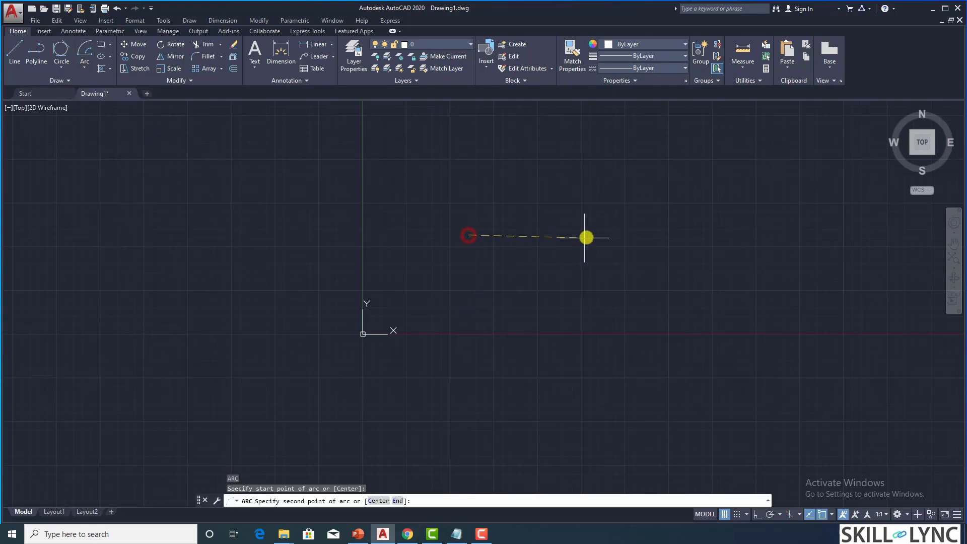
{"action": "type", "text": "e"}
{"action": "key", "text": "Return"}
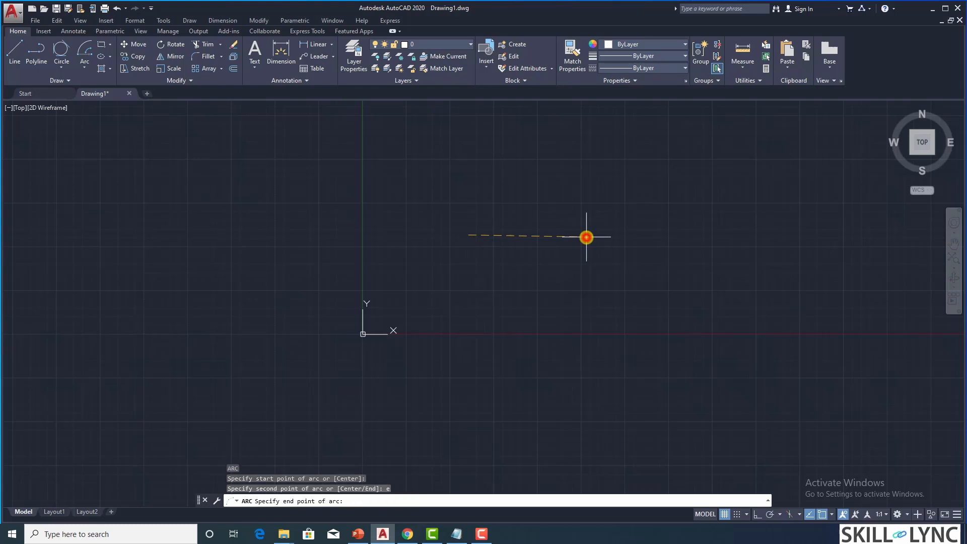
{"action": "left_click", "coordinate": [601, 234]}
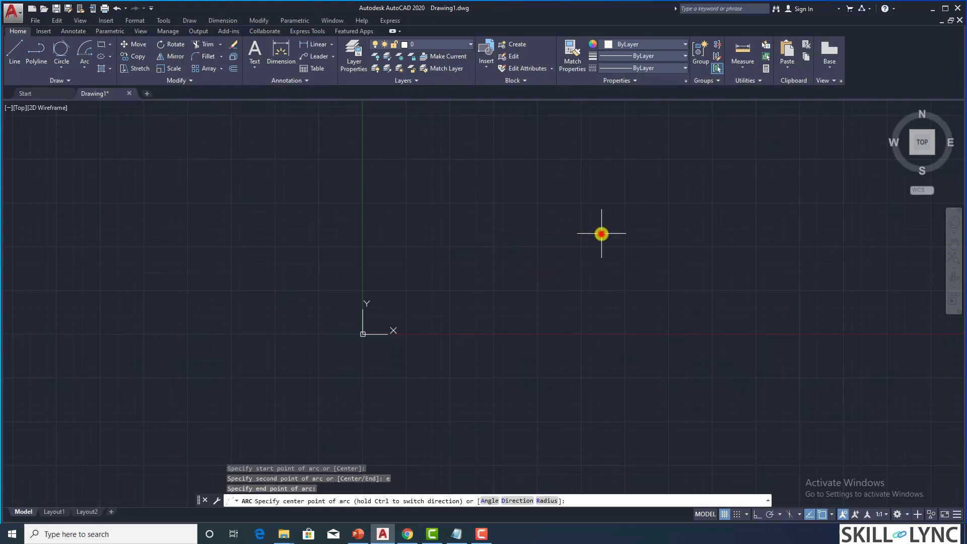
{"action": "type", "text": "r"}
{"action": "key", "text": "Return"}
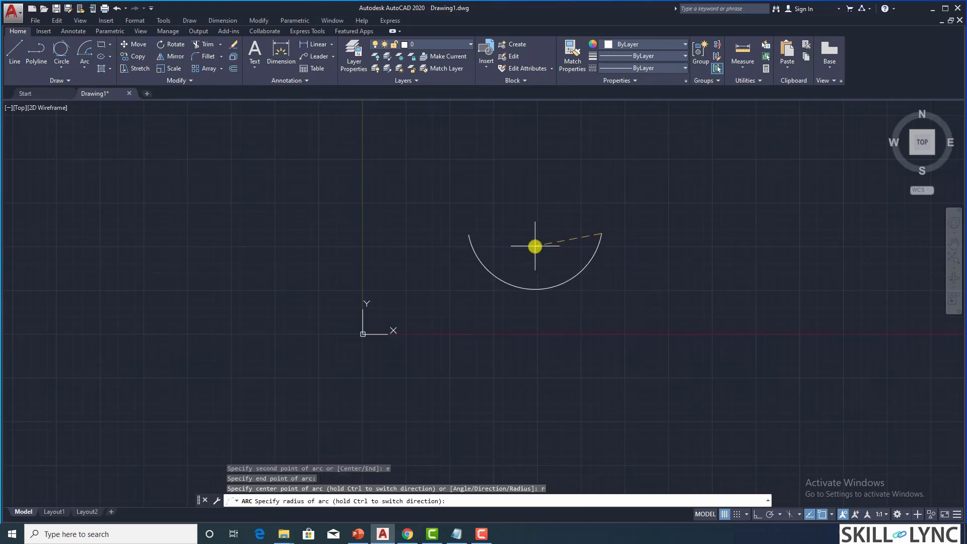
{"action": "type", "text": "5"}
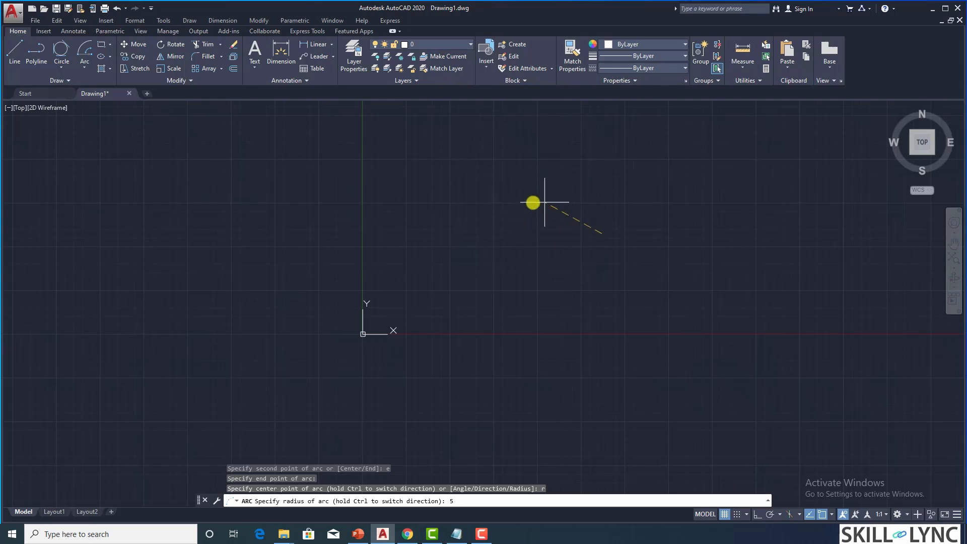
{"action": "key", "text": "Return"}
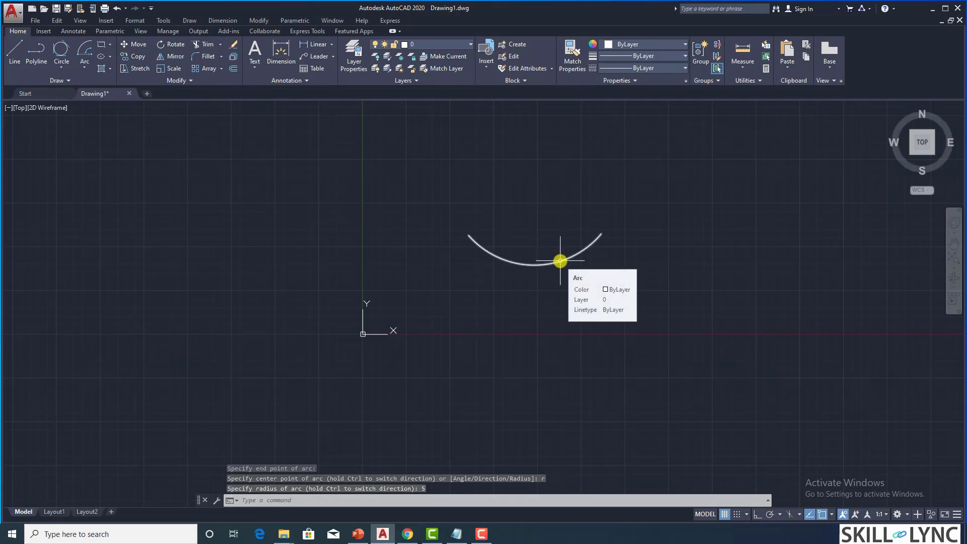
- Erase the start, end, radius arc with a window selection around it
{"action": "left_click", "coordinate": [448, 193]}
{"action": "left_click", "coordinate": [623, 278]}
{"action": "key", "text": "Delete"}
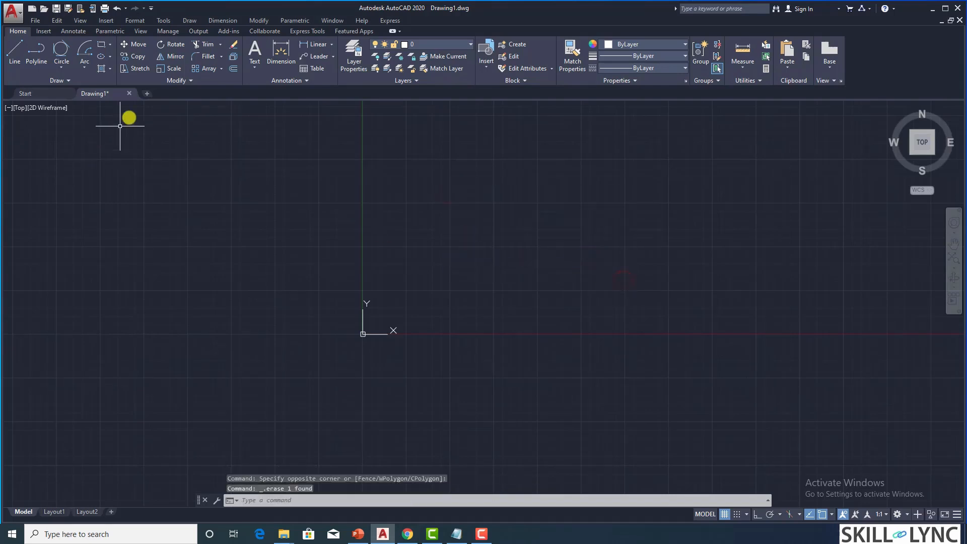
- Draw a large center, start, end arc centered above and right of the origin, sweeping counterclockwise from its right side to its lower right
{"action": "left_click", "coordinate": [87, 67]}
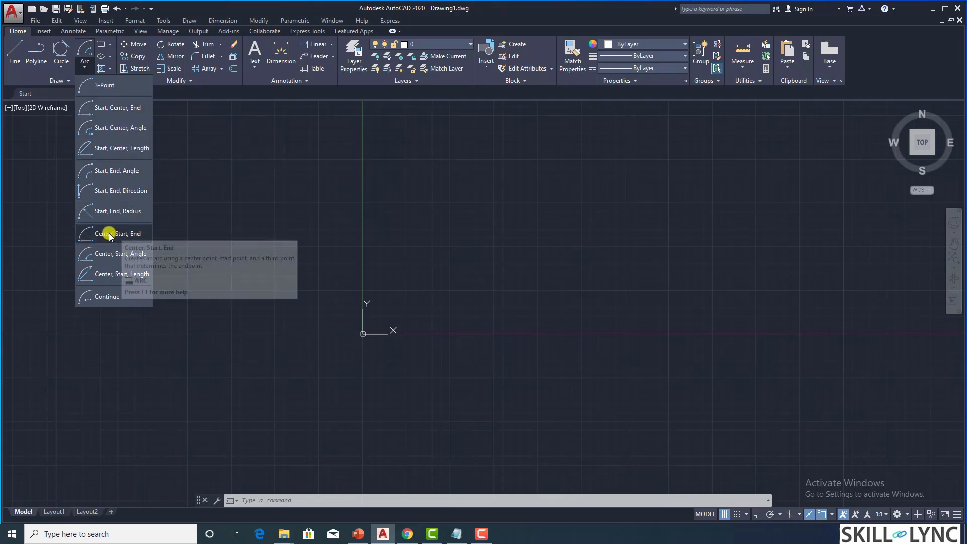
{"action": "left_click", "coordinate": [400, 189]}
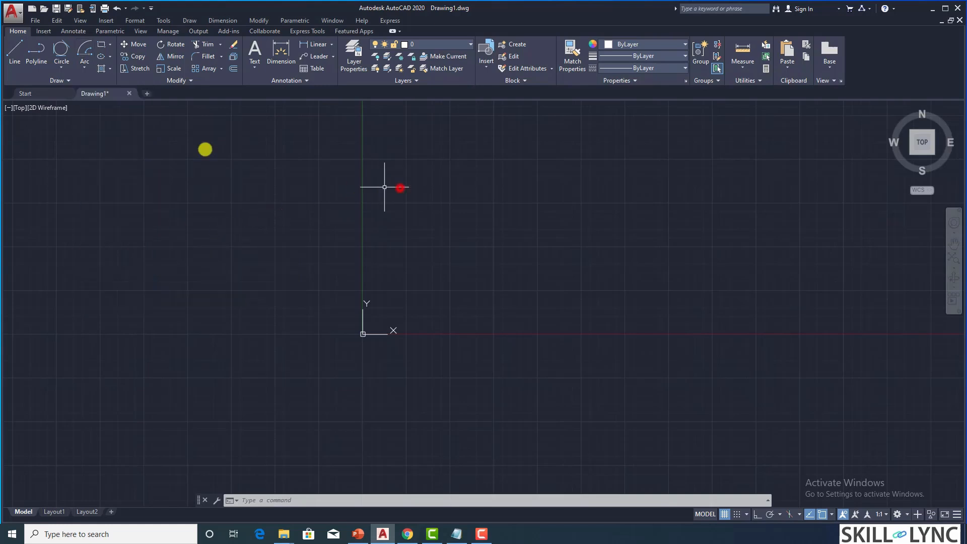
{"action": "left_click", "coordinate": [83, 68]}
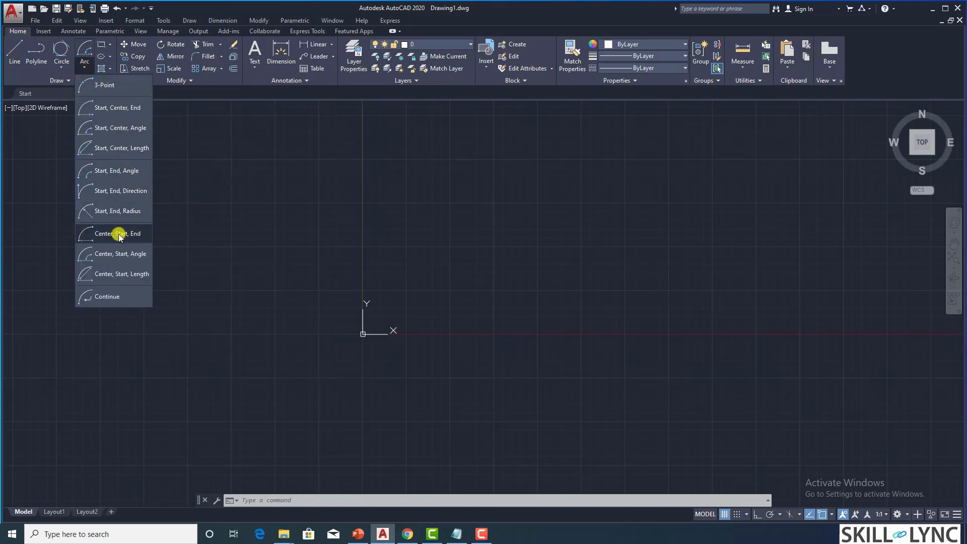
{"action": "left_click", "coordinate": [258, 274]}
{"action": "type", "text": "a"}
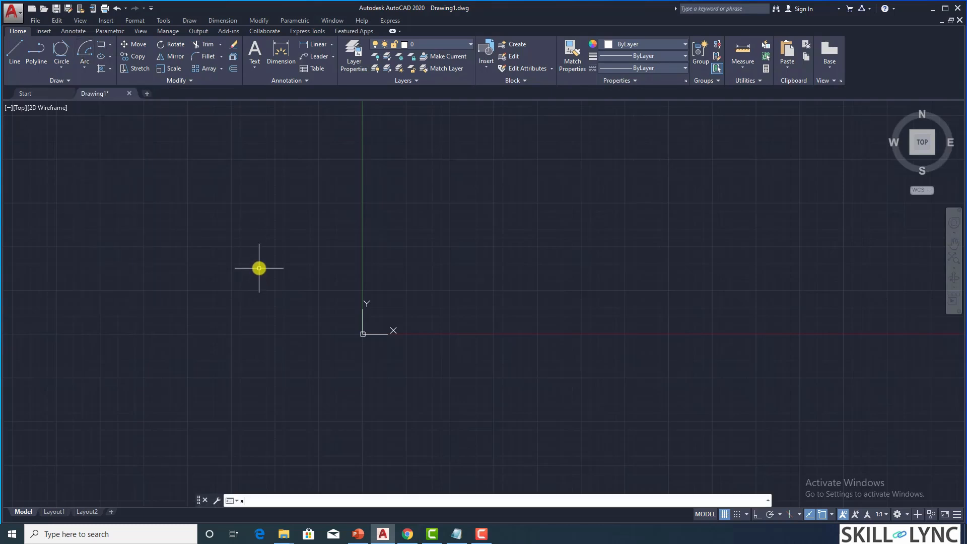
{"action": "key", "text": "Return"}
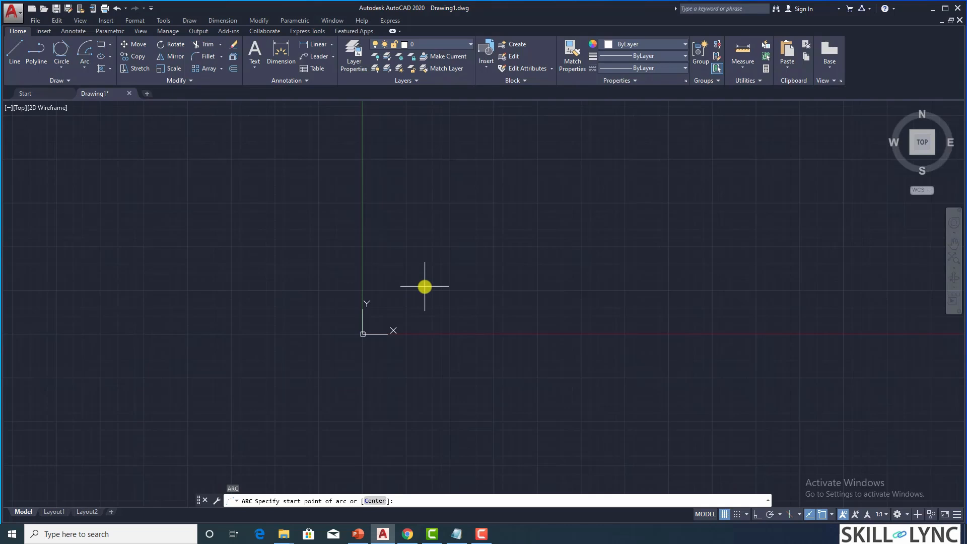
{"action": "type", "text": "c"}
{"action": "key", "text": "Return"}
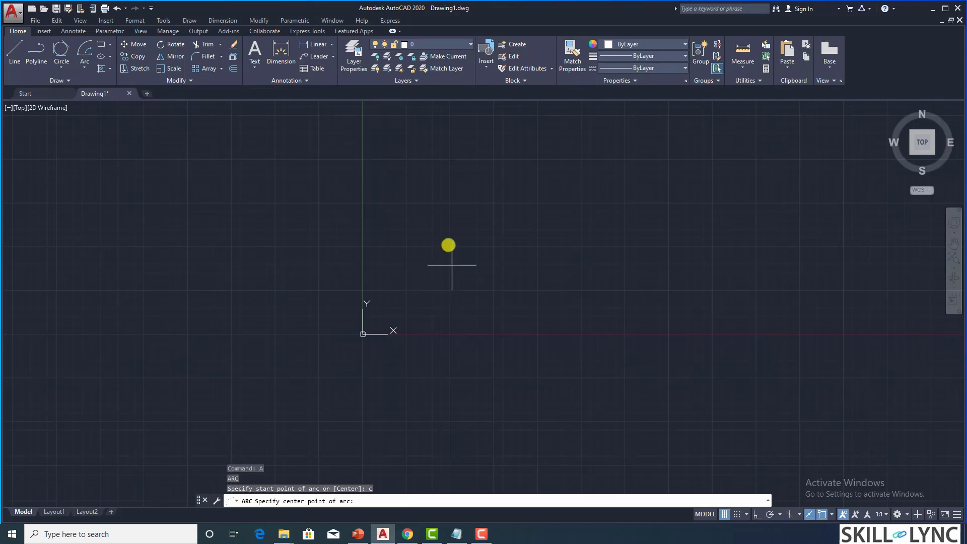
{"action": "left_click", "coordinate": [446, 233]}
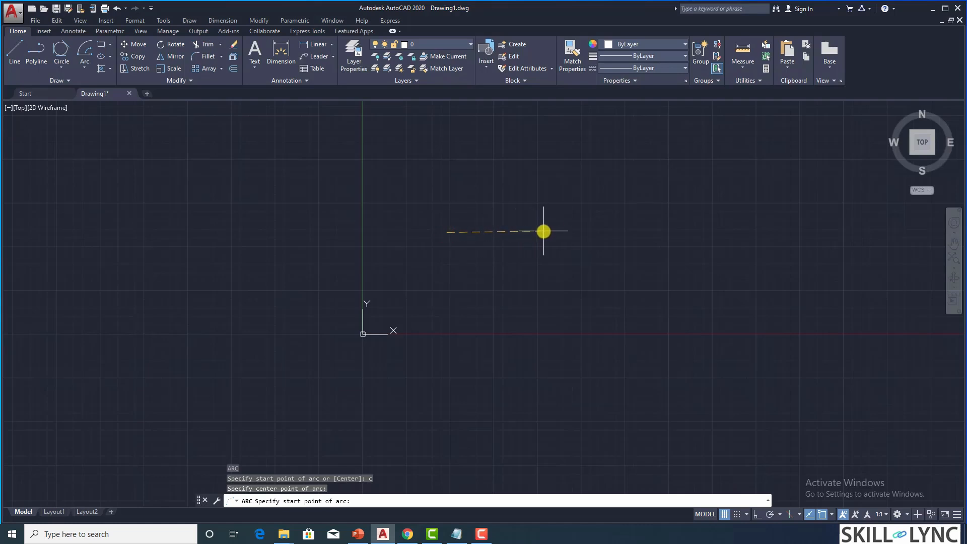
{"action": "left_click", "coordinate": [595, 215]}
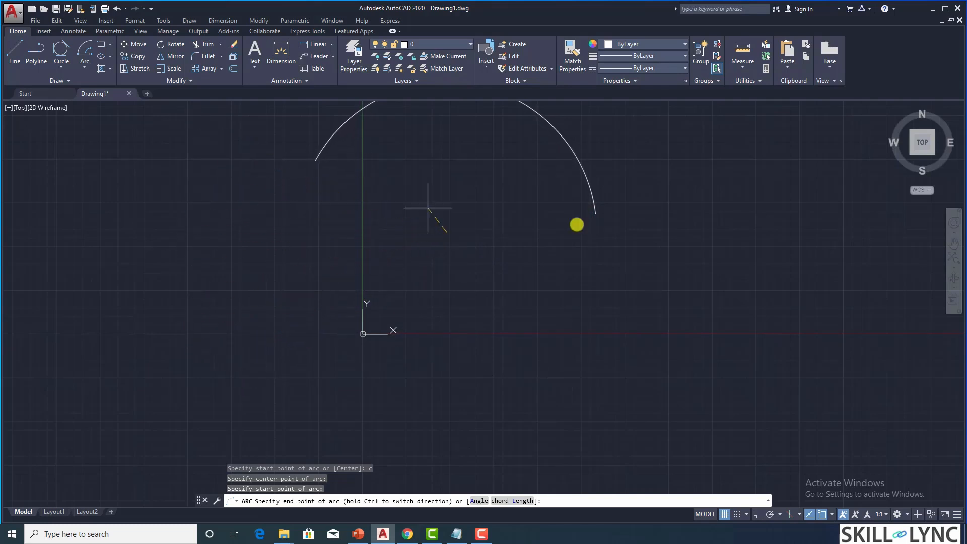
{"action": "left_click", "coordinate": [568, 391]}
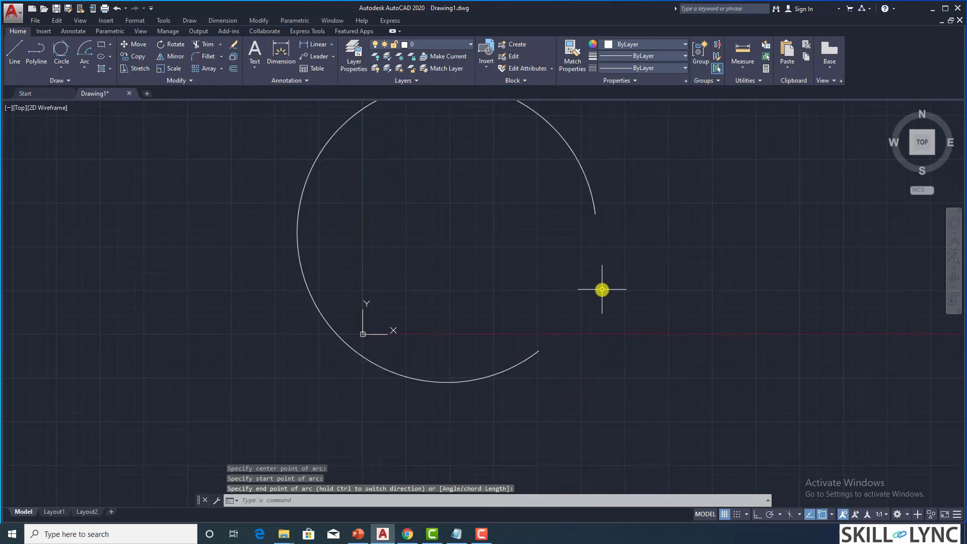
- Draw a center, start, angle arc to the right of the large arc, using a 45-degree included angle with the direction switched
{"action": "key", "text": "Return"}
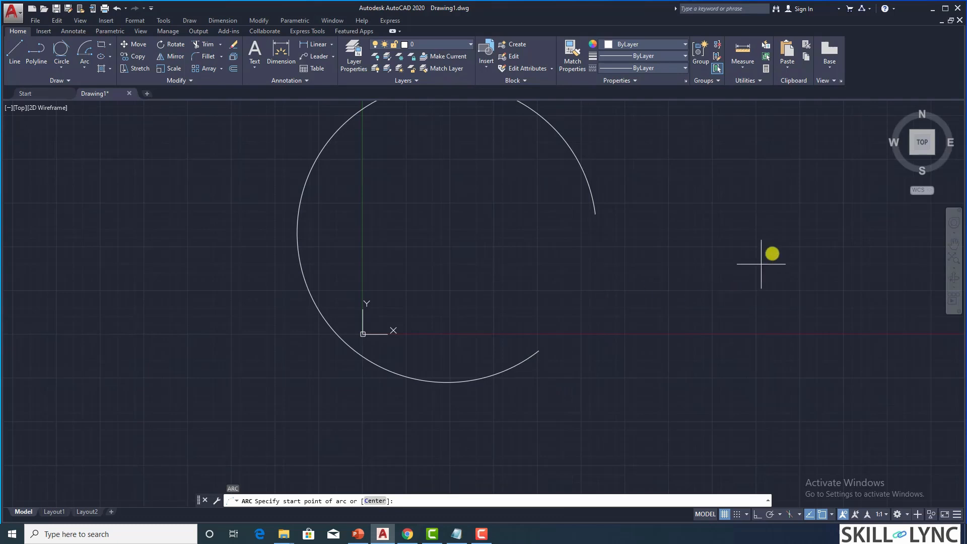
{"action": "key", "text": "Return"}
{"action": "left_click", "coordinate": [670, 240]}
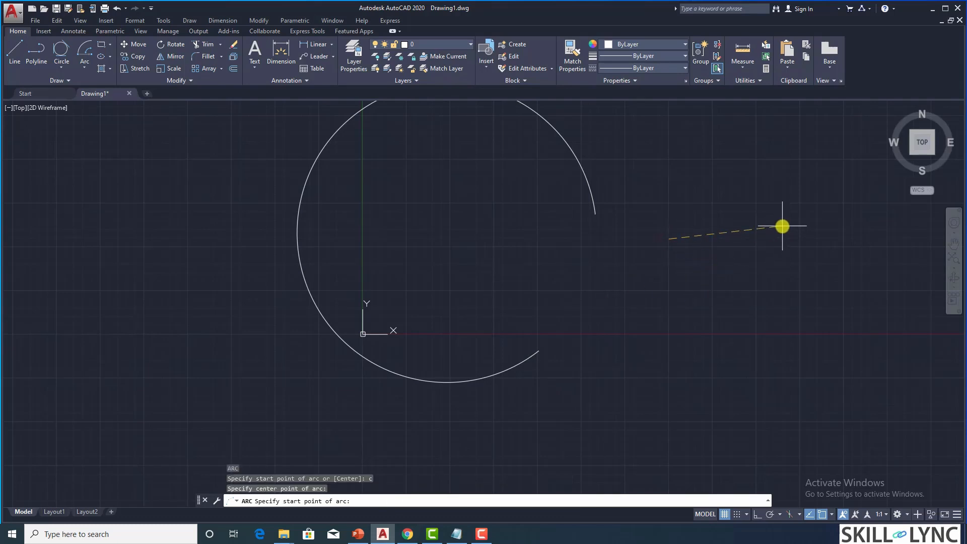
{"action": "left_click", "coordinate": [782, 226]}
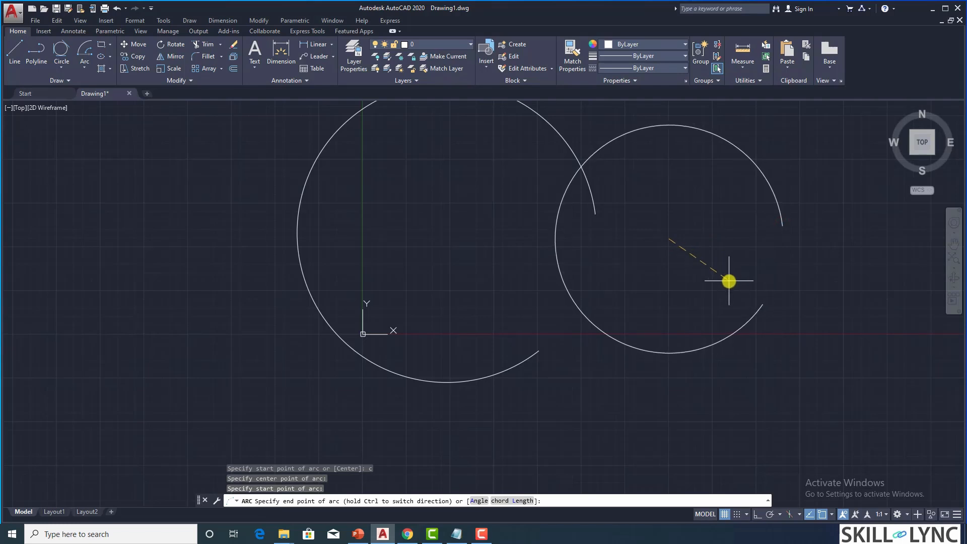
{"action": "type", "text": "a"}
{"action": "key", "text": "Return"}
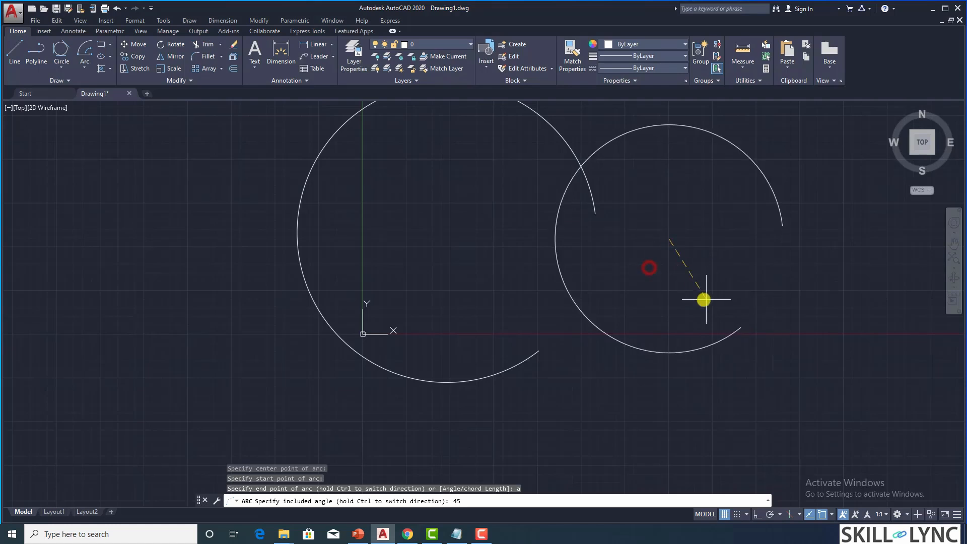
{"action": "left_click", "coordinate": [664, 296]}
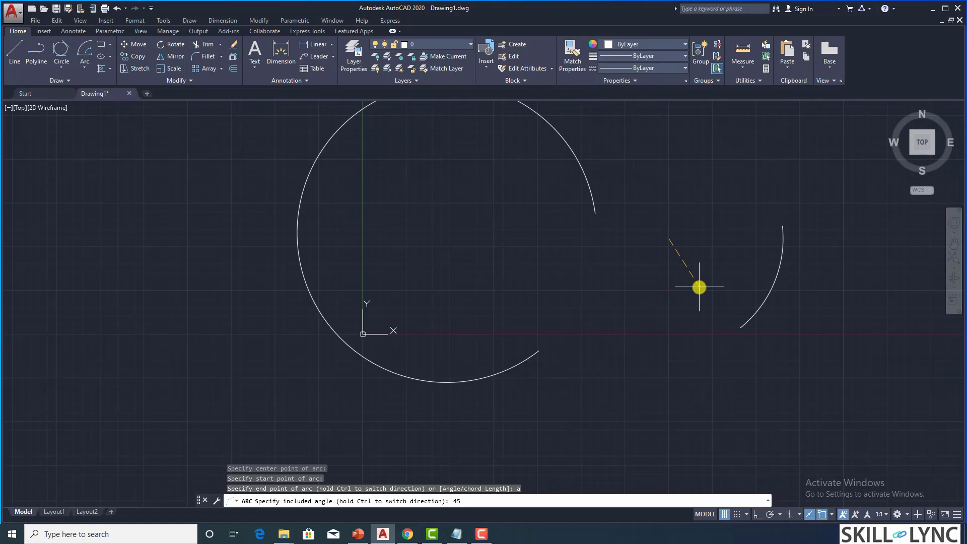
{"action": "key", "text": "Return"}
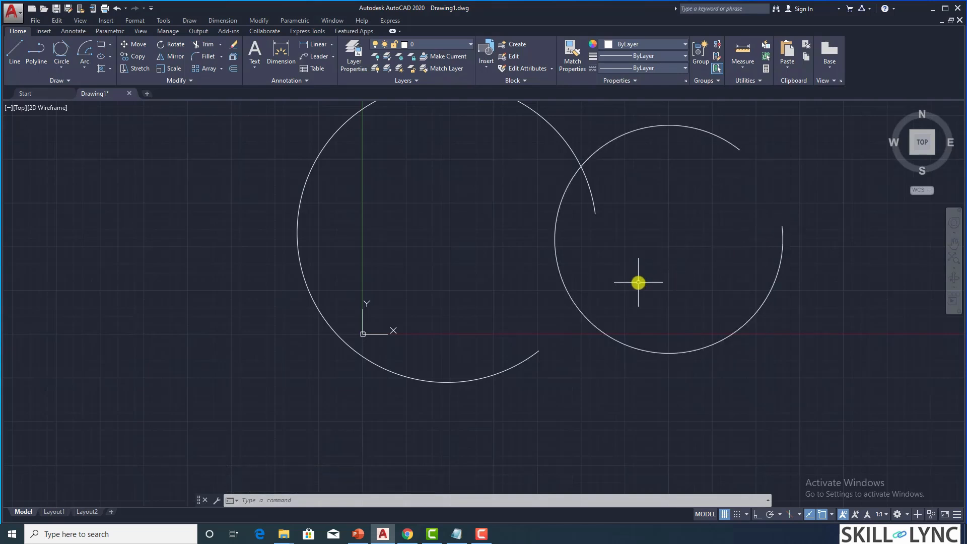
- Try to draw a small center, start, length arc inside the large arc
{"action": "key", "text": "Return"}
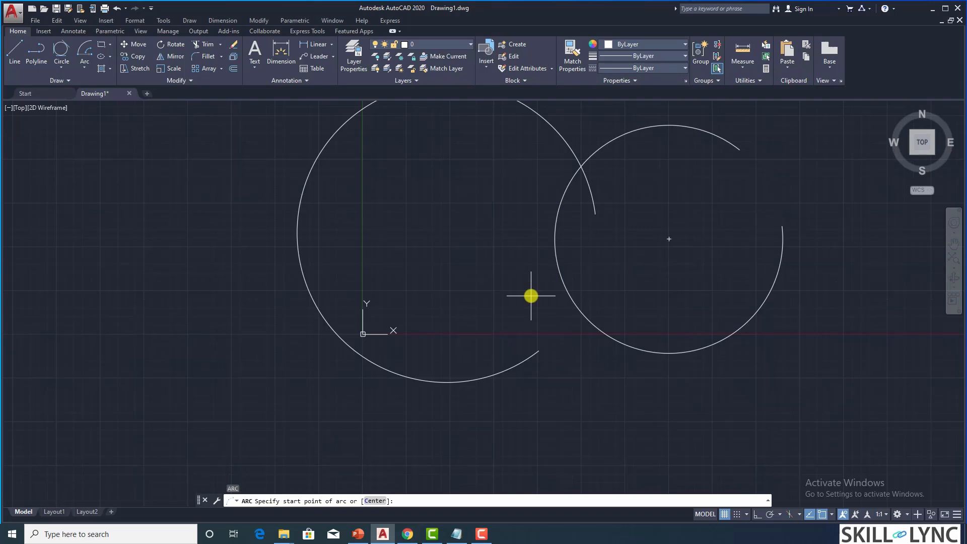
{"action": "key", "text": "Return"}
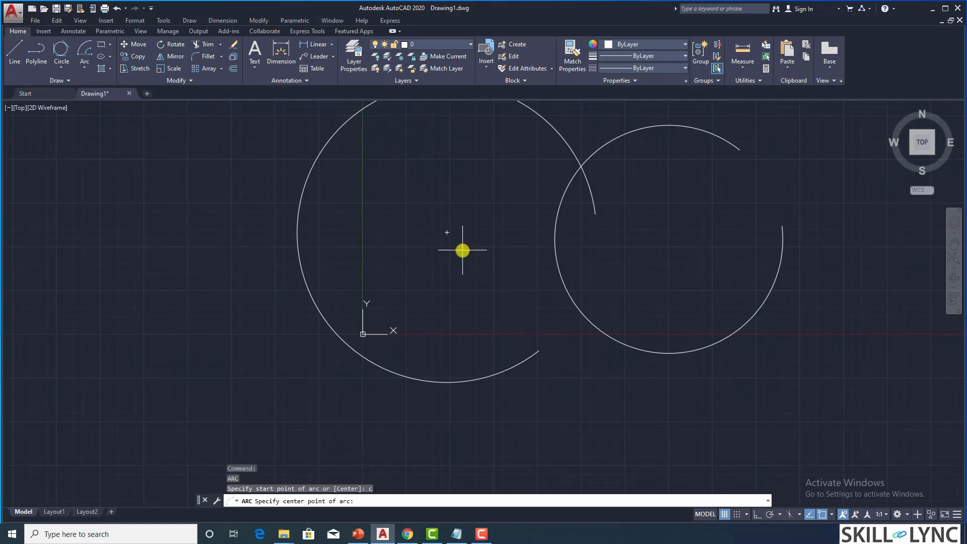
{"action": "left_click", "coordinate": [489, 179]}
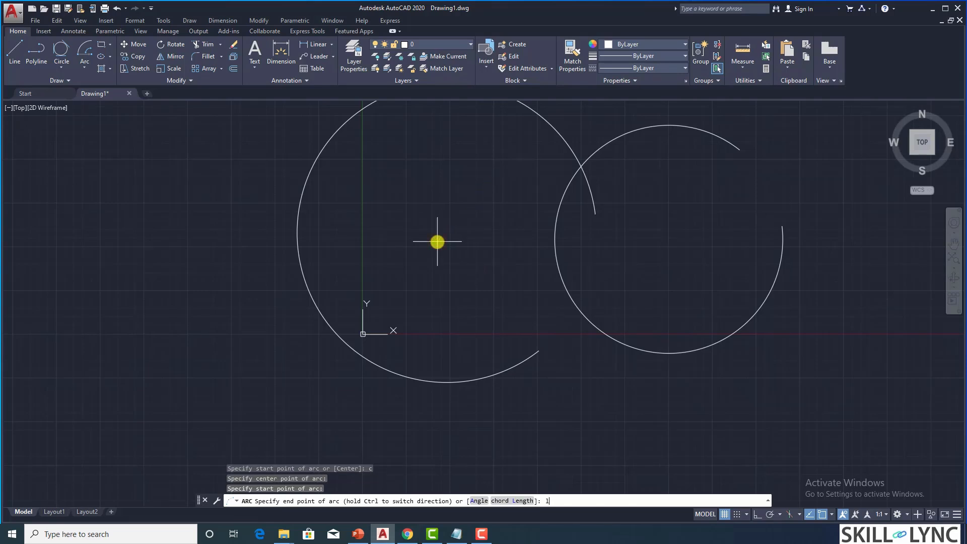
{"action": "key", "text": "Return"}
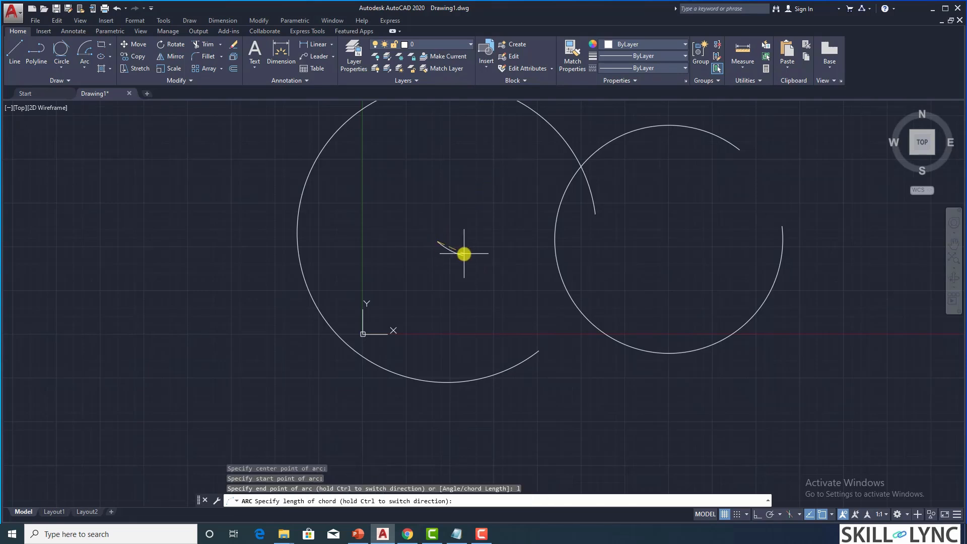
{"action": "key", "text": "Return"}
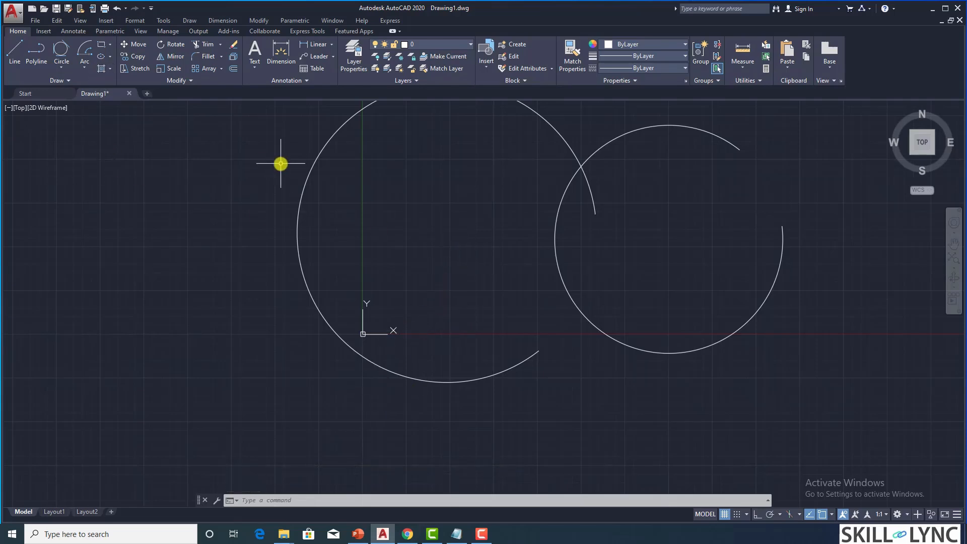
{"action": "key", "text": "Return"}
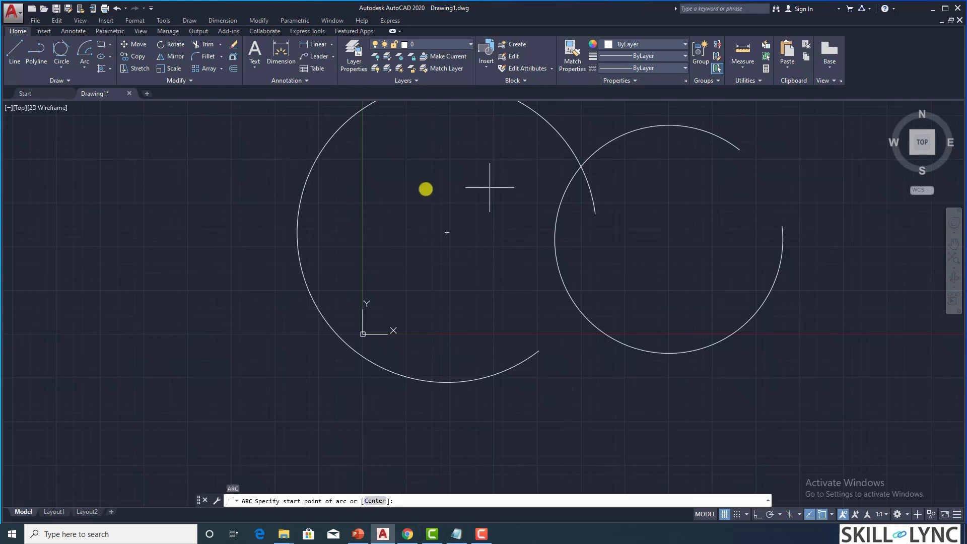
{"action": "left_click", "coordinate": [410, 182]}
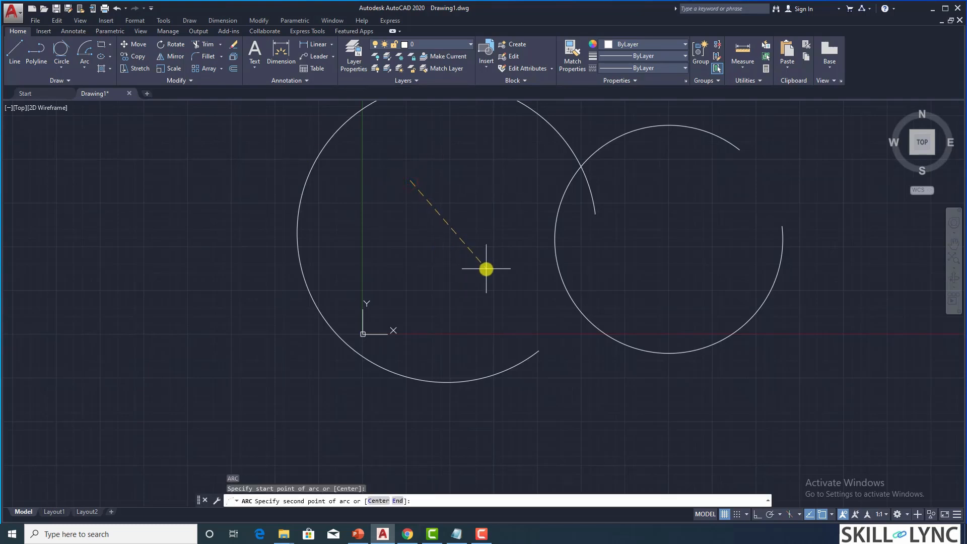
{"action": "key", "text": "Escape"}
- Draw a small center, start, length arc inside the large arc, starting at its lower right and setting the chord length freehand
{"action": "type", "text": "a"}
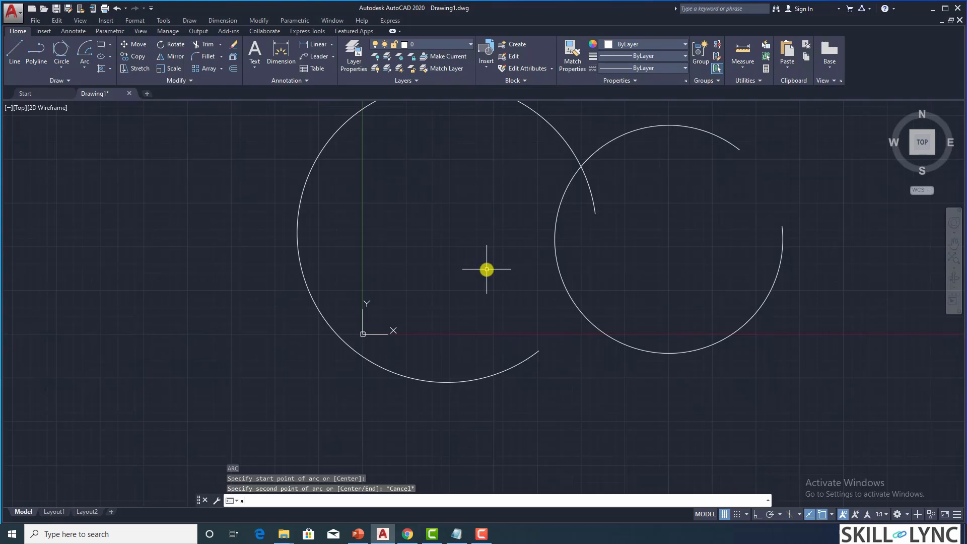
{"action": "key", "text": "Return"}
{"action": "key", "text": "Return"}
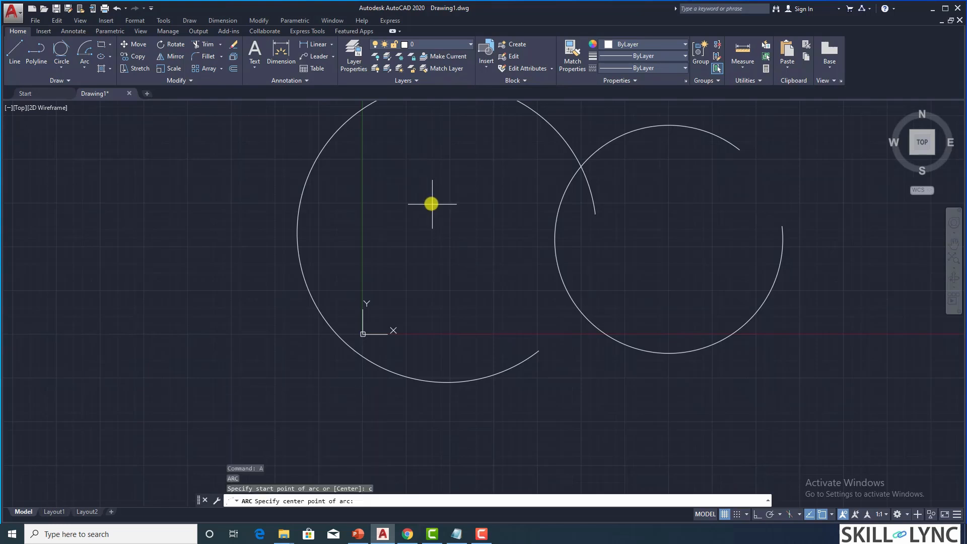
{"action": "left_click", "coordinate": [430, 203]}
{"action": "left_click", "coordinate": [493, 253]}
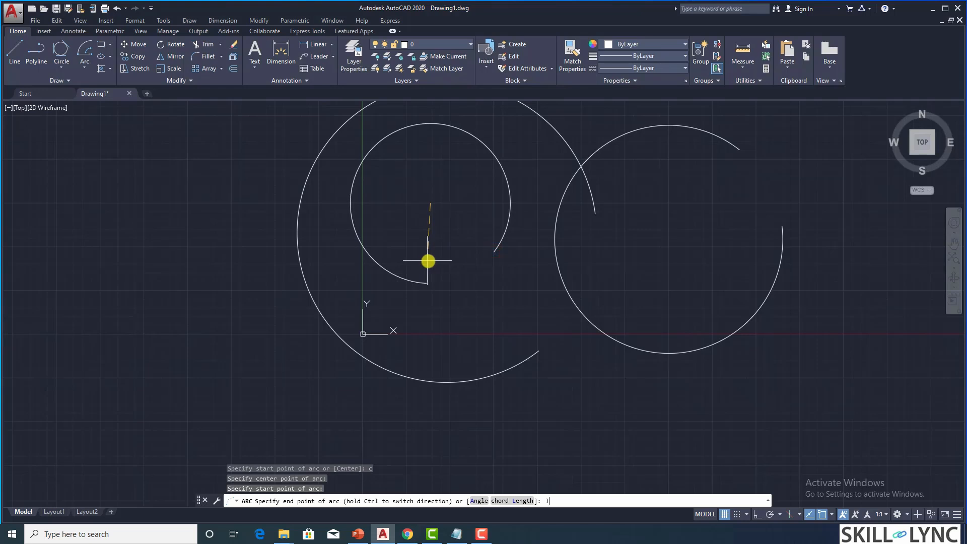
{"action": "type", "text": "l"}
{"action": "key", "text": "Return"}
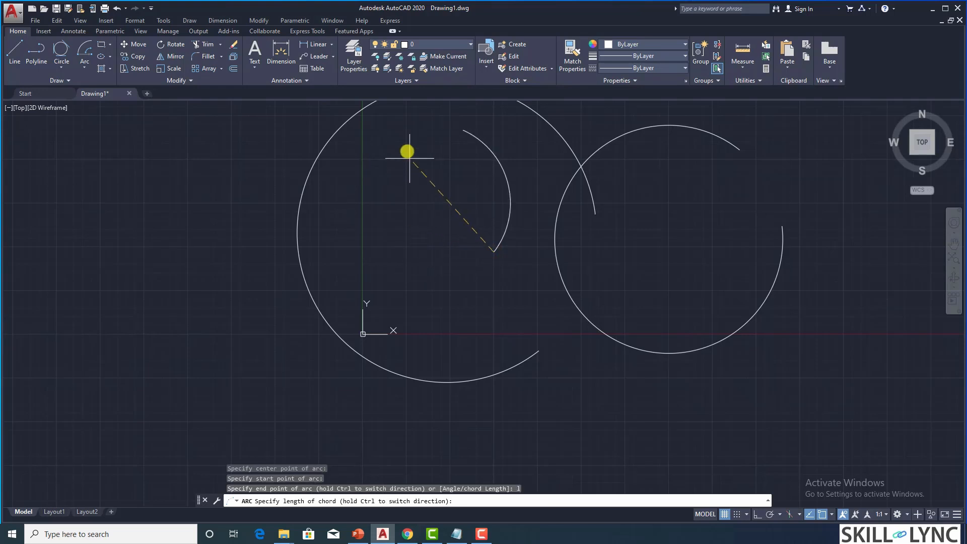
{"action": "left_click", "coordinate": [384, 173]}
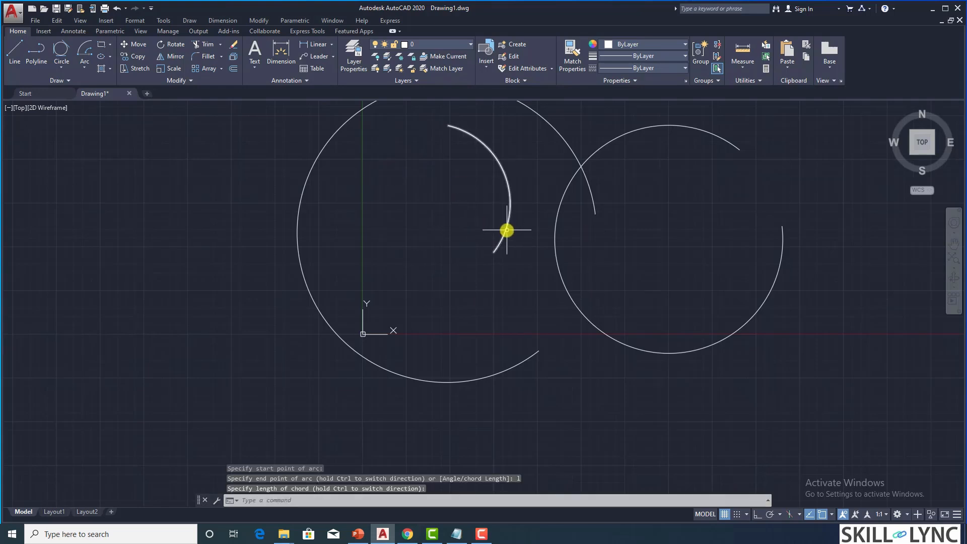
- Draw a Continue arc tangent from the small inner arc's upper end to the right endpoint of the large arc
{"action": "left_click", "coordinate": [84, 68]}
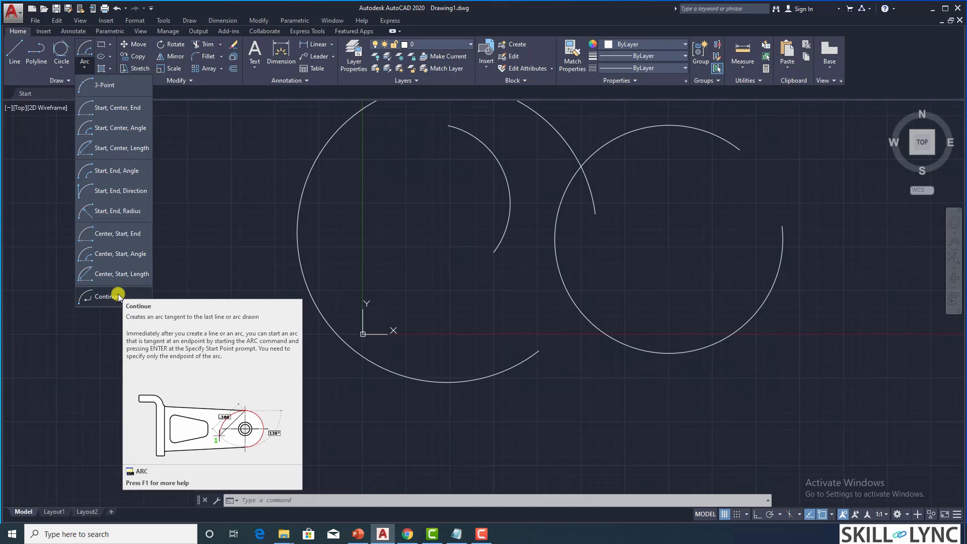
{"action": "key", "text": "Escape"}
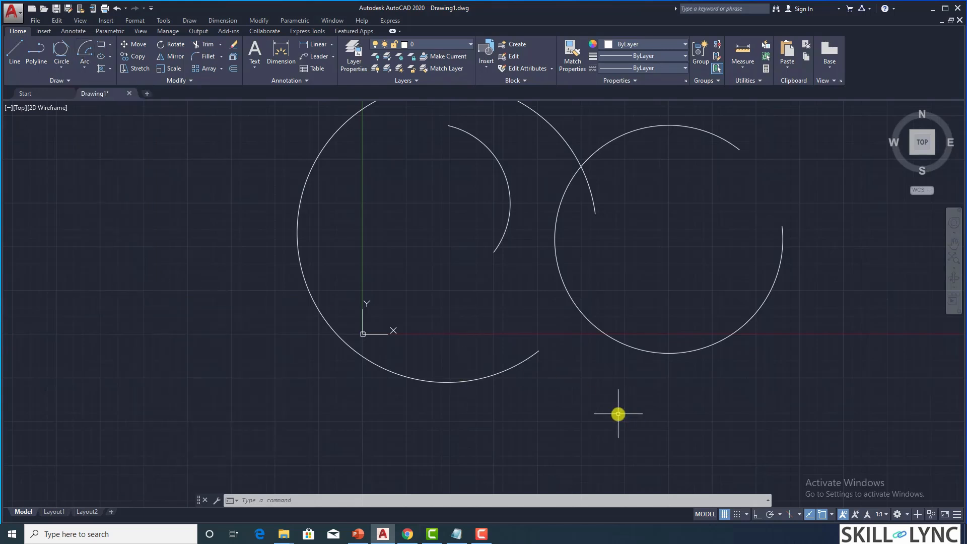
{"action": "left_click", "coordinate": [85, 69]}
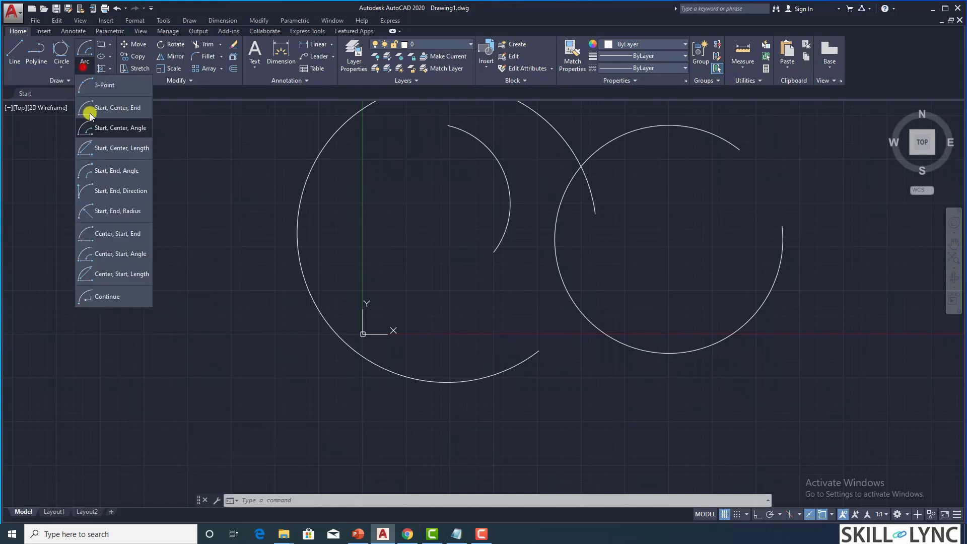
{"action": "left_click", "coordinate": [98, 296]}
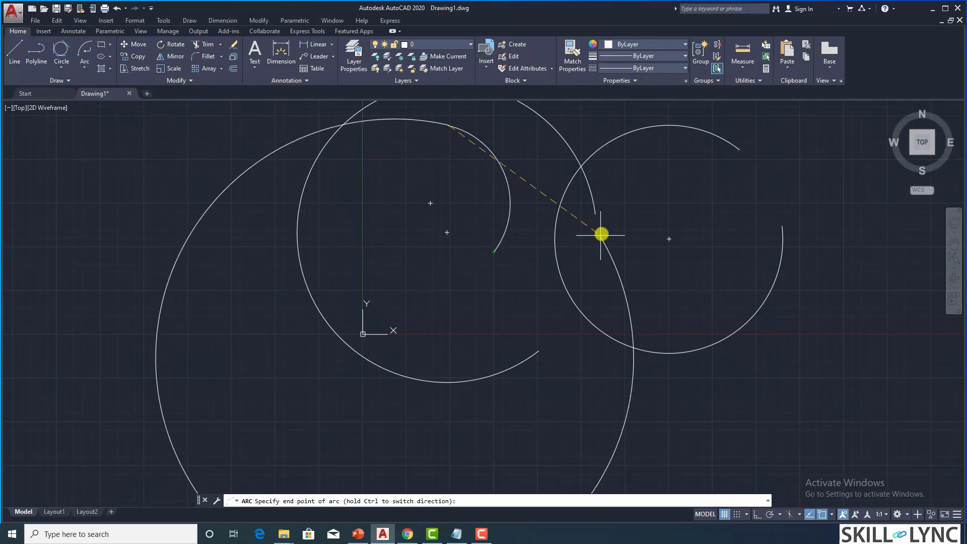
{"action": "left_click", "coordinate": [595, 217]}
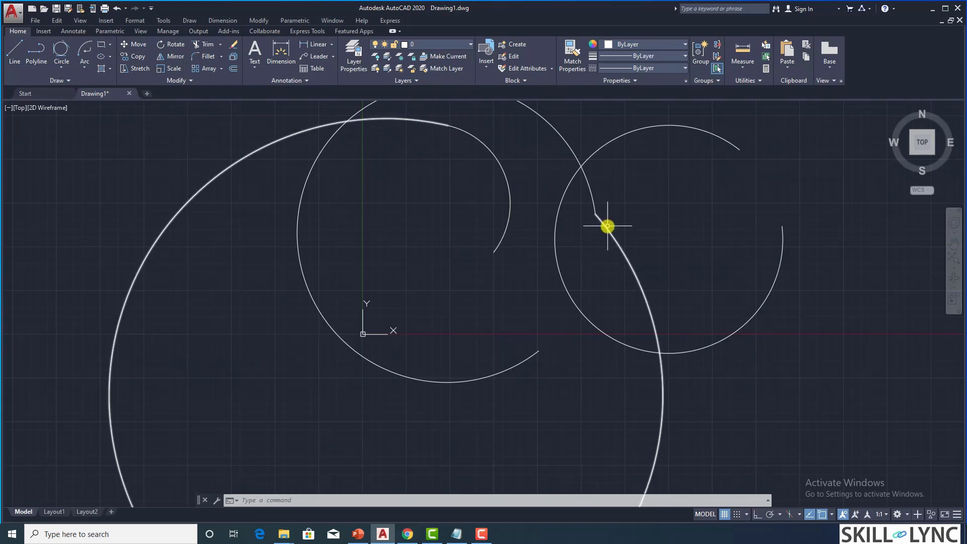
{"action": "left_click", "coordinate": [85, 71]}
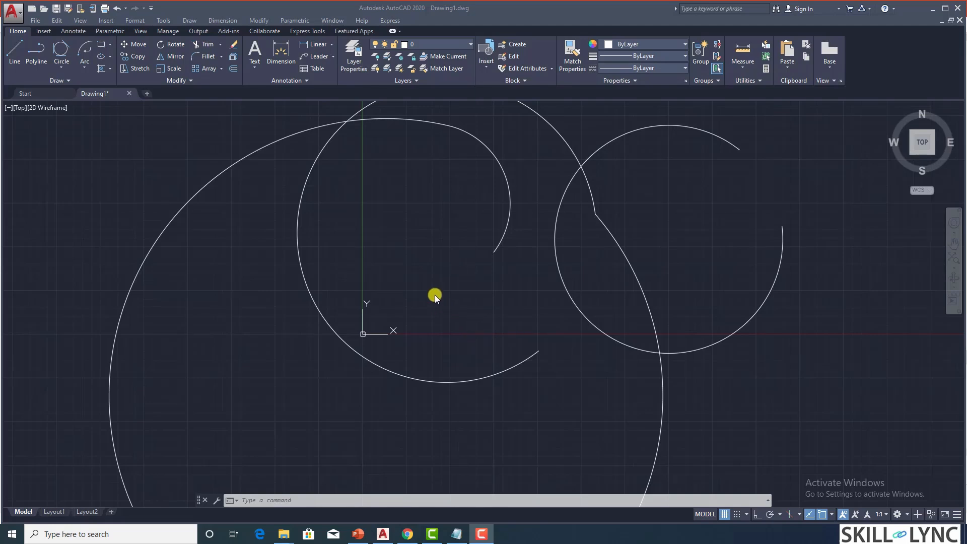
- Erase all four arcs from the drawing
{"action": "type", "text": "ERase"}
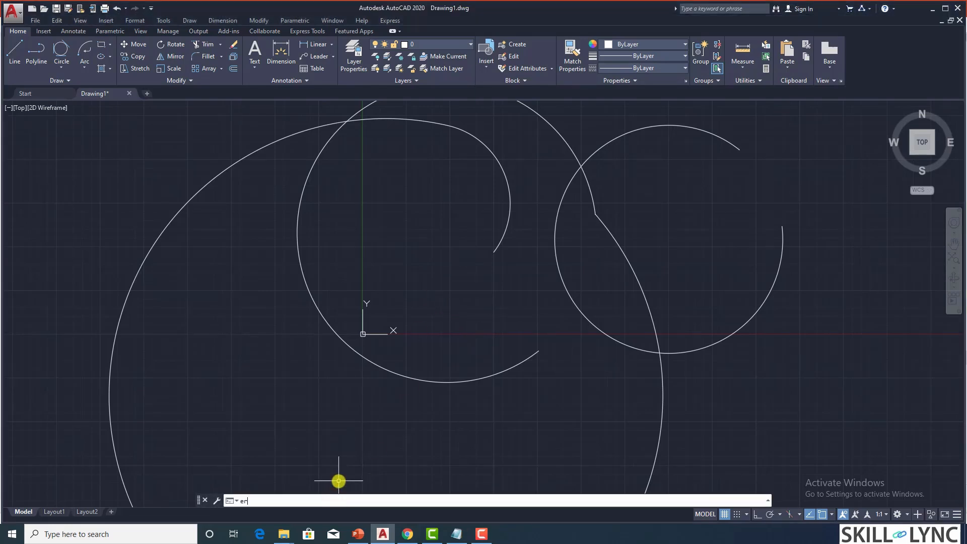
{"action": "key", "text": "Return"}
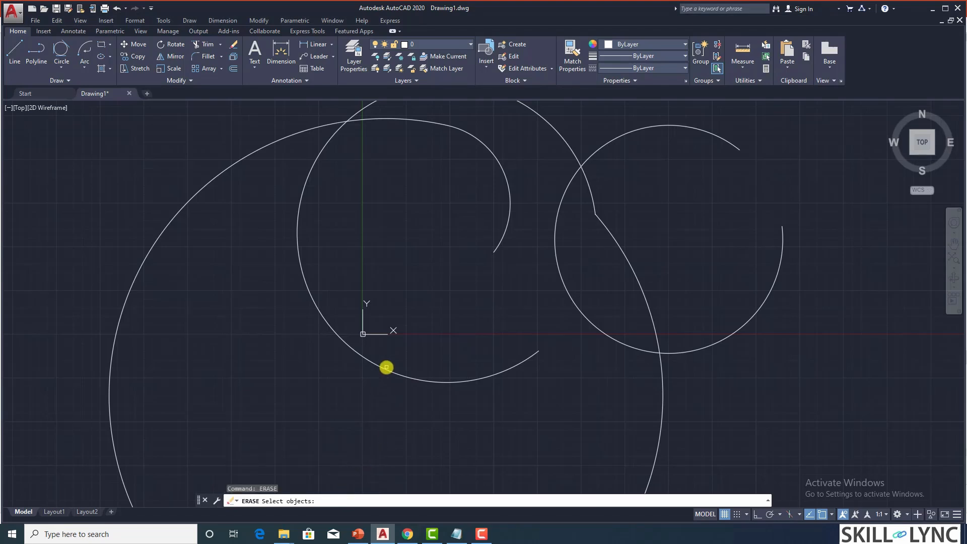
{"action": "left_click", "coordinate": [387, 370]}
{"action": "left_click", "coordinate": [389, 369]}
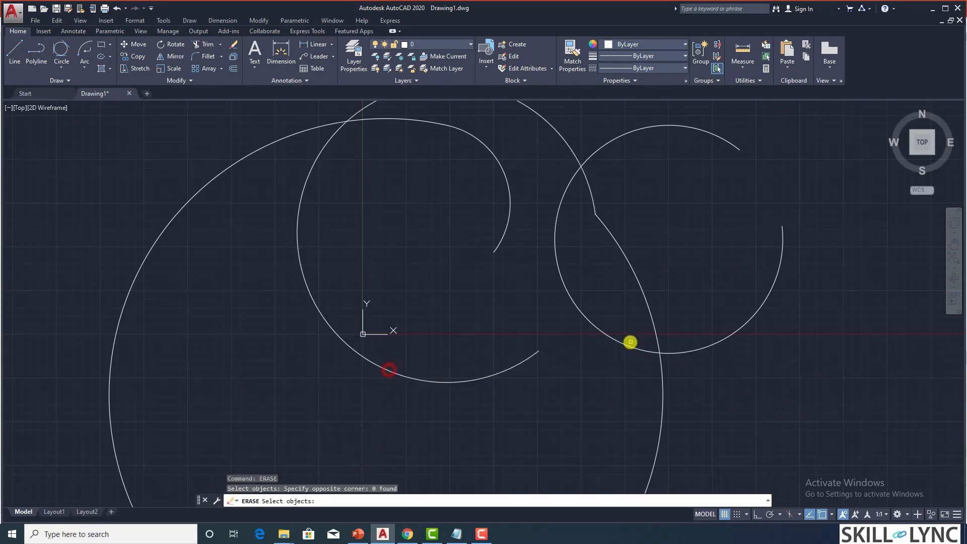
{"action": "left_click", "coordinate": [629, 344]}
{"action": "left_click", "coordinate": [659, 359]}
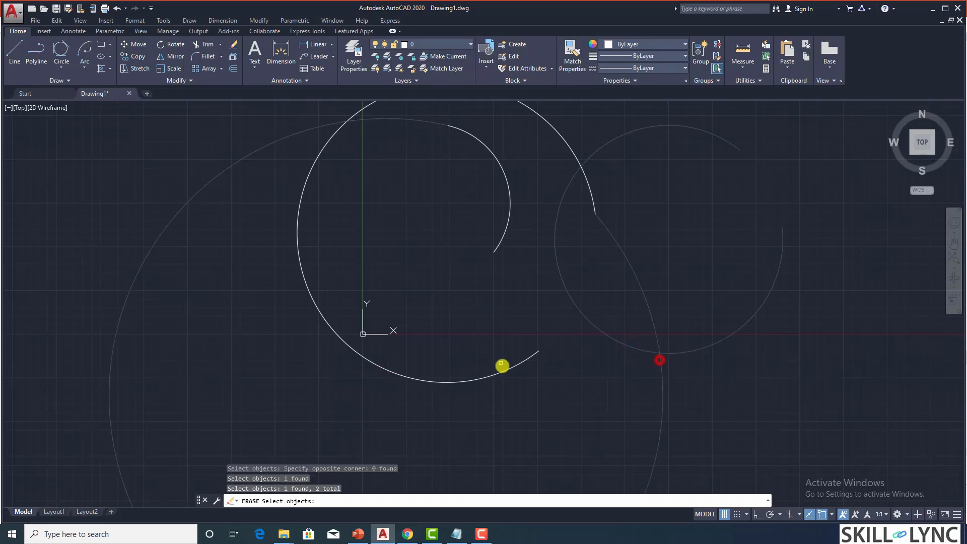
{"action": "left_click", "coordinate": [507, 372]}
{"action": "left_click", "coordinate": [505, 230]}
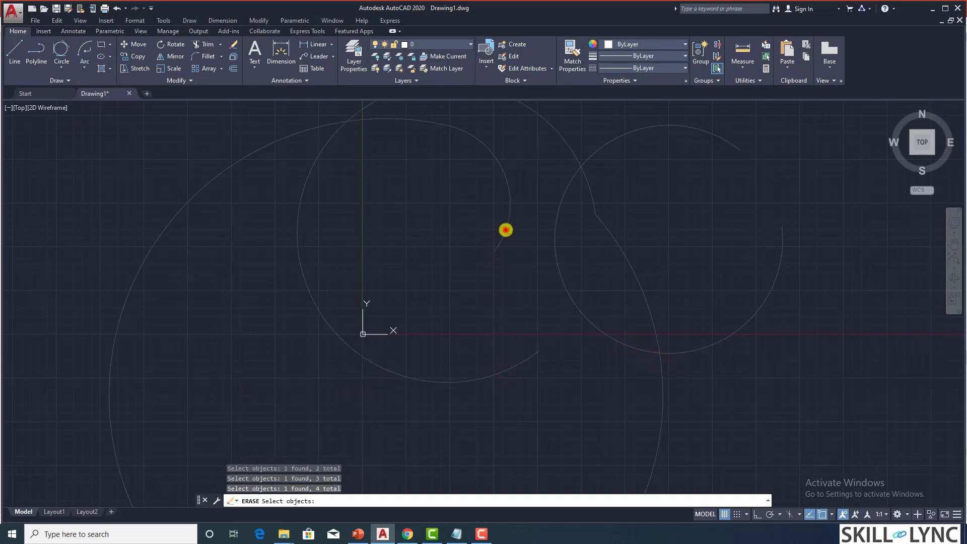
{"action": "key", "text": "Return"}
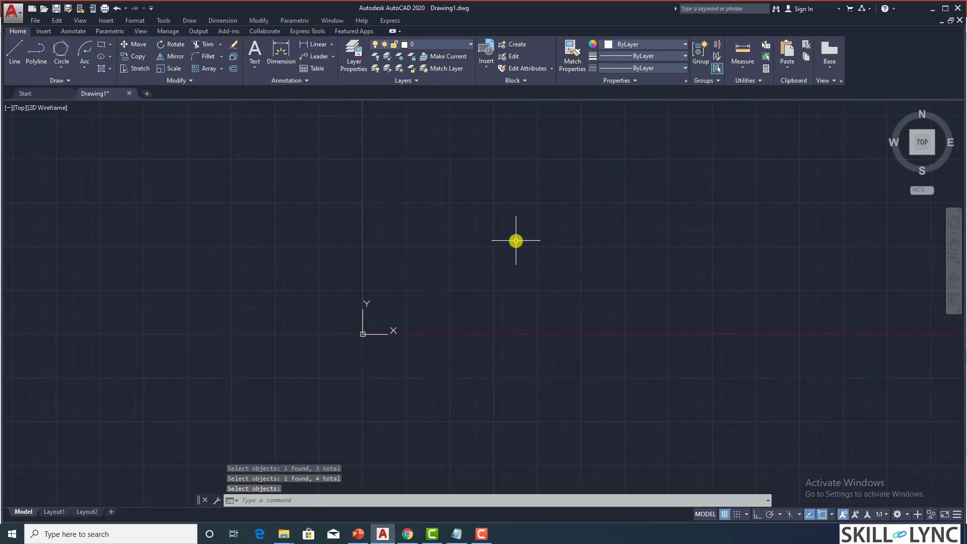
{"action": "type", "text": "el"}
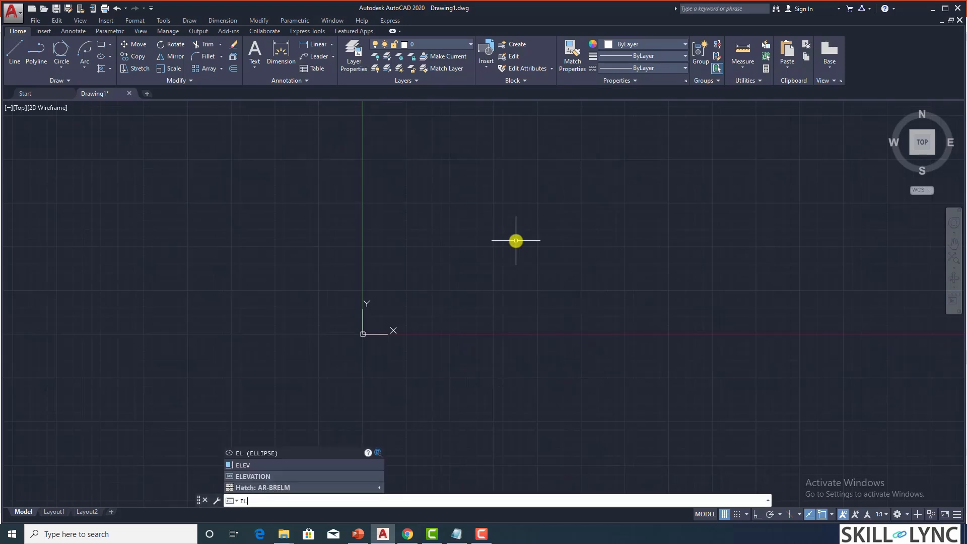
{"action": "key", "text": "Escape"}
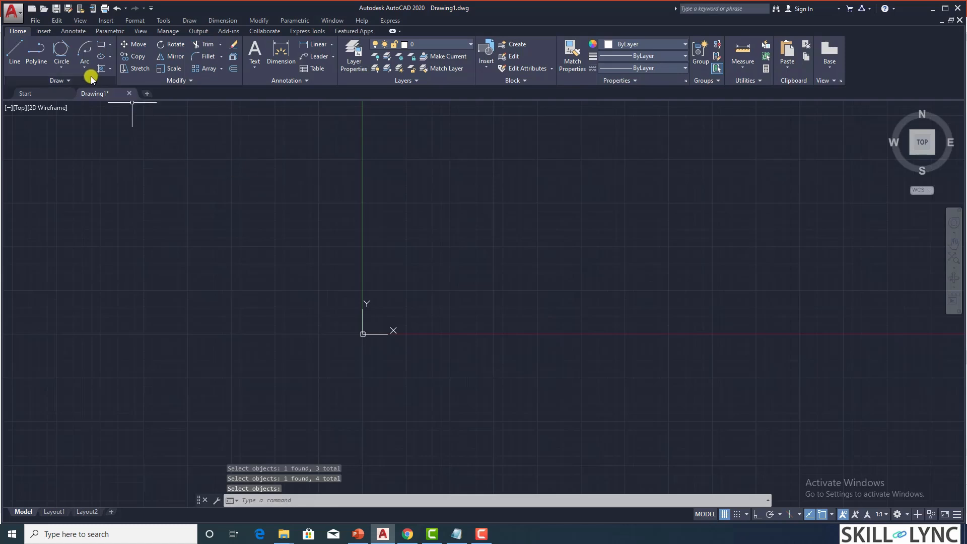
{"action": "left_click", "coordinate": [110, 53]}
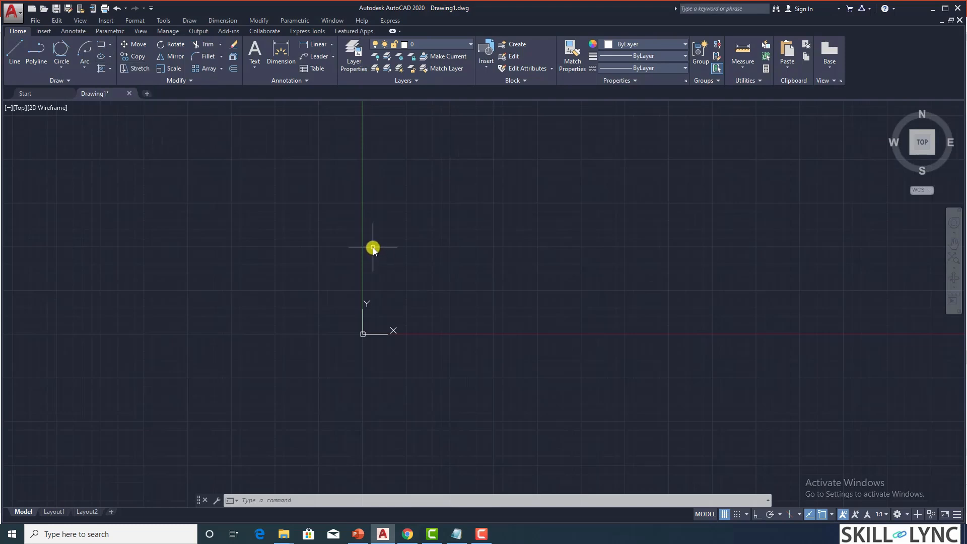
{"action": "left_click", "coordinate": [111, 55]}
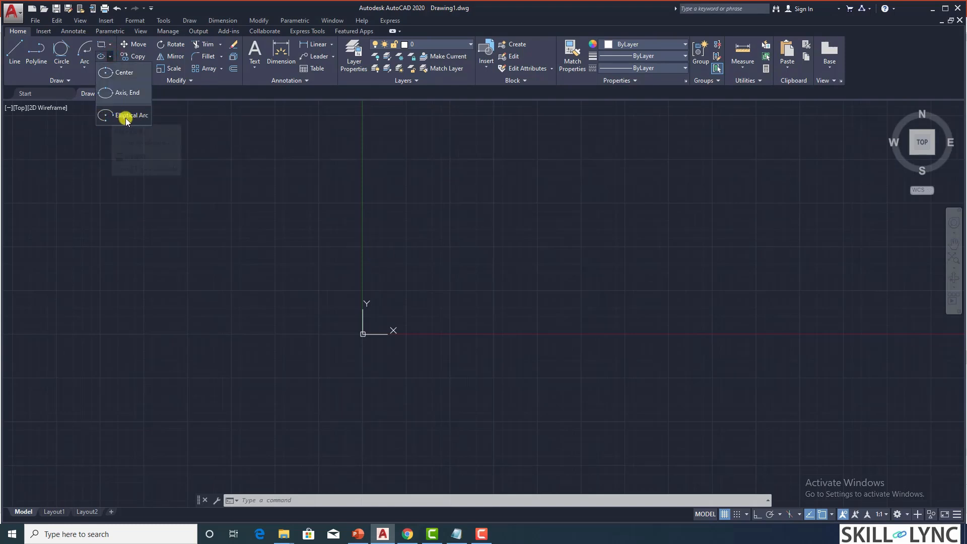
{"action": "left_click", "coordinate": [231, 189]}
- Draw a flat ellipse above and right of the origin from two horizontal axis endpoints and a short distance to the other axis
{"action": "type", "text": "e"}
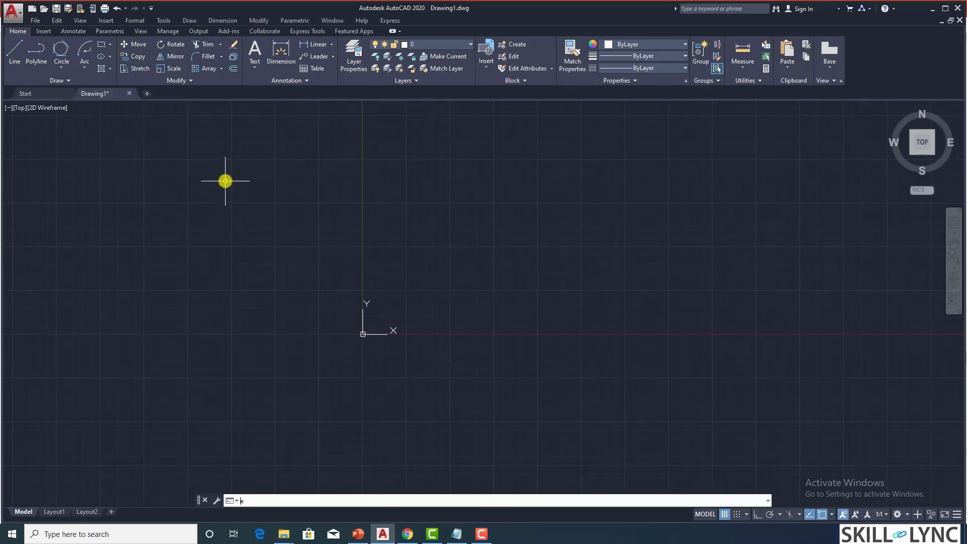
{"action": "type", "text": "l"}
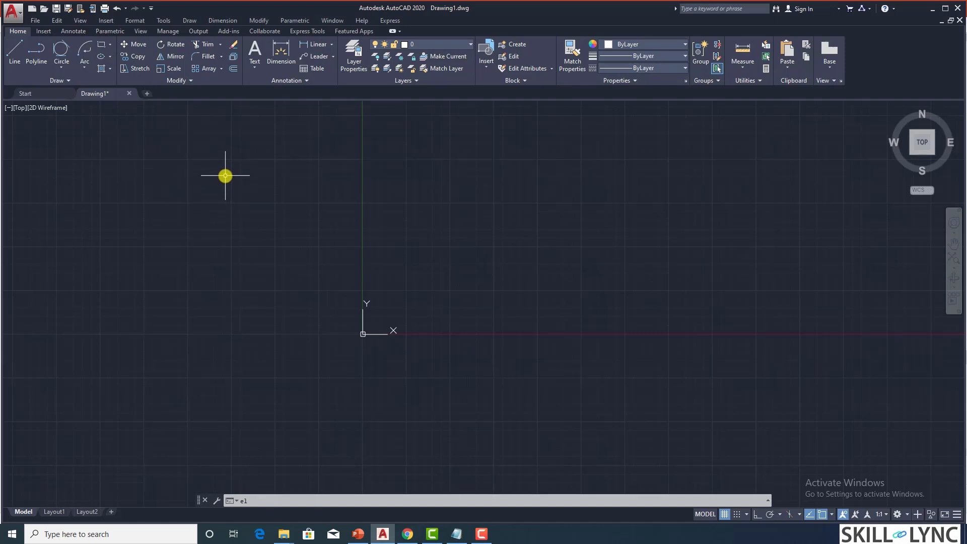
{"action": "key", "text": "Return"}
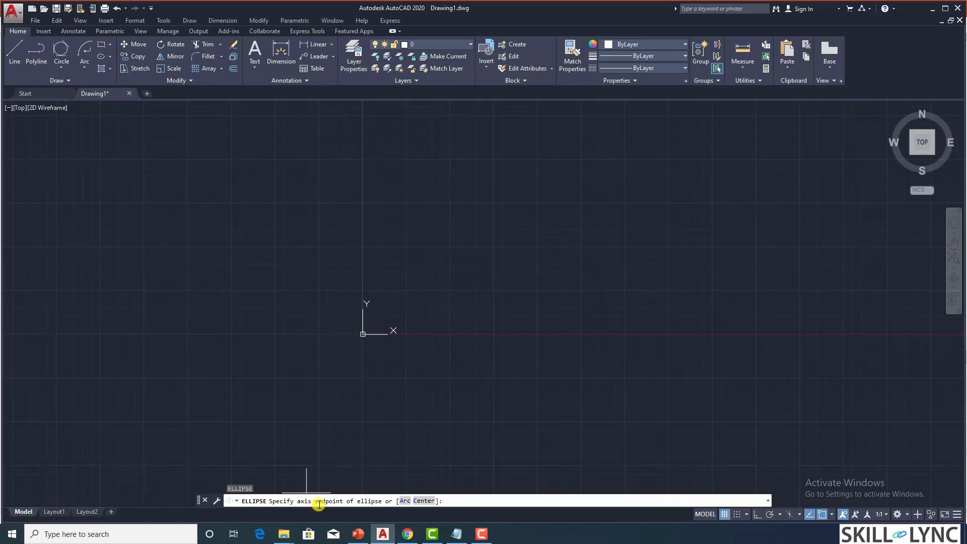
{"action": "left_click", "coordinate": [422, 219]}
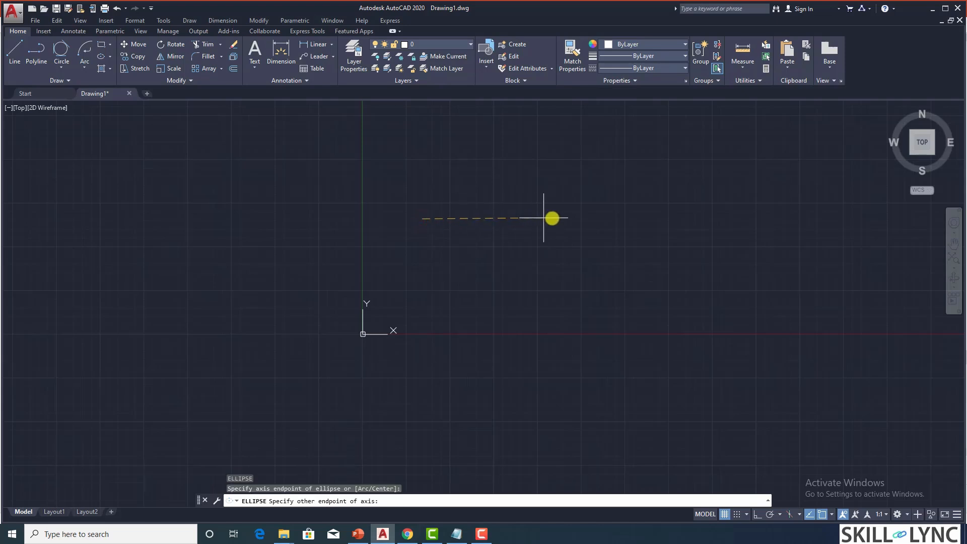
{"action": "left_click", "coordinate": [580, 218]}
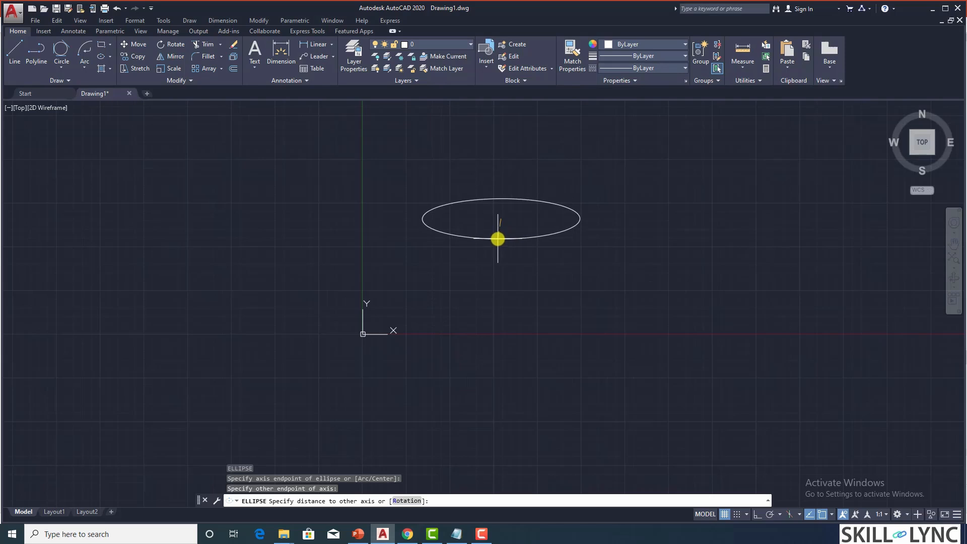
{"action": "left_click", "coordinate": [497, 239]}
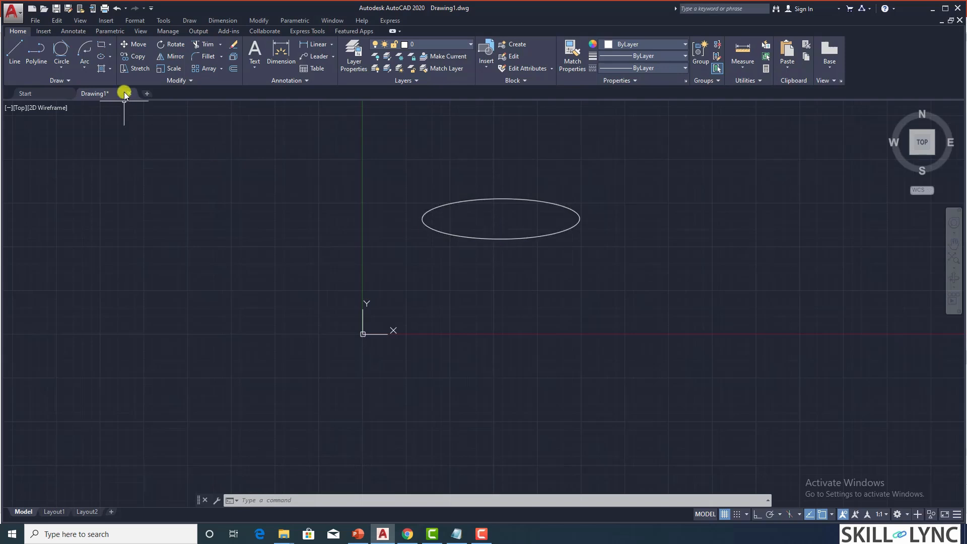
- Draw a center-based ellipse directly below the first one, with a nearly horizontal major axis and similar proportions
{"action": "left_click", "coordinate": [110, 57]}
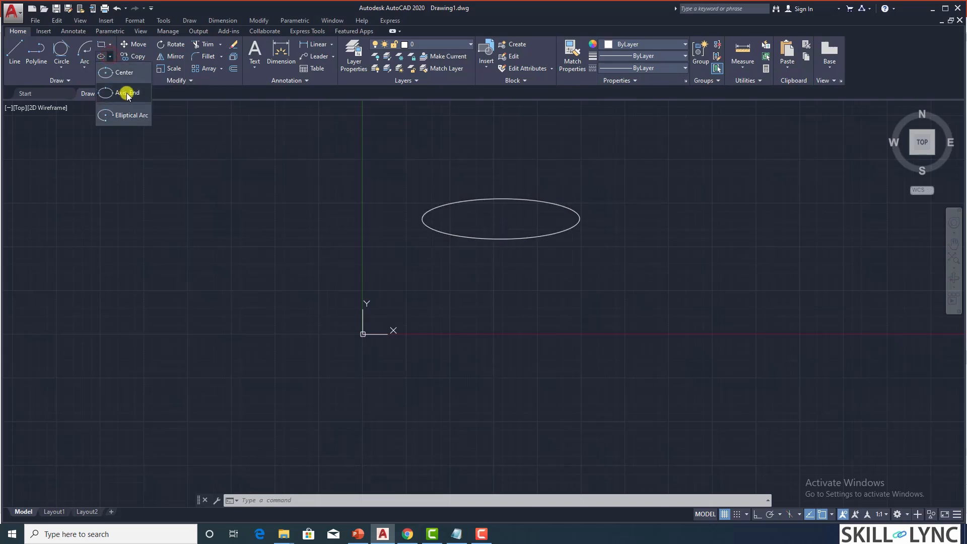
{"action": "left_click", "coordinate": [479, 253]}
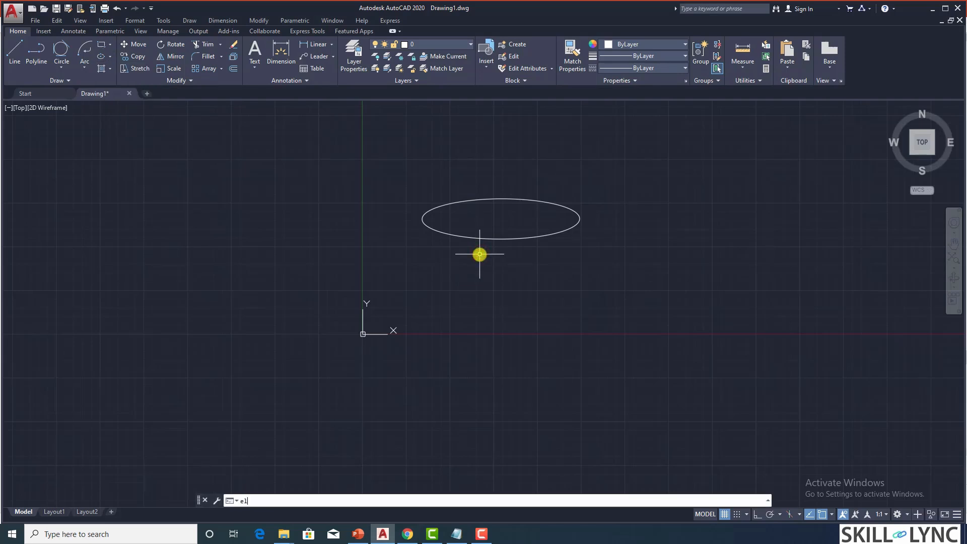
{"action": "key", "text": "Return"}
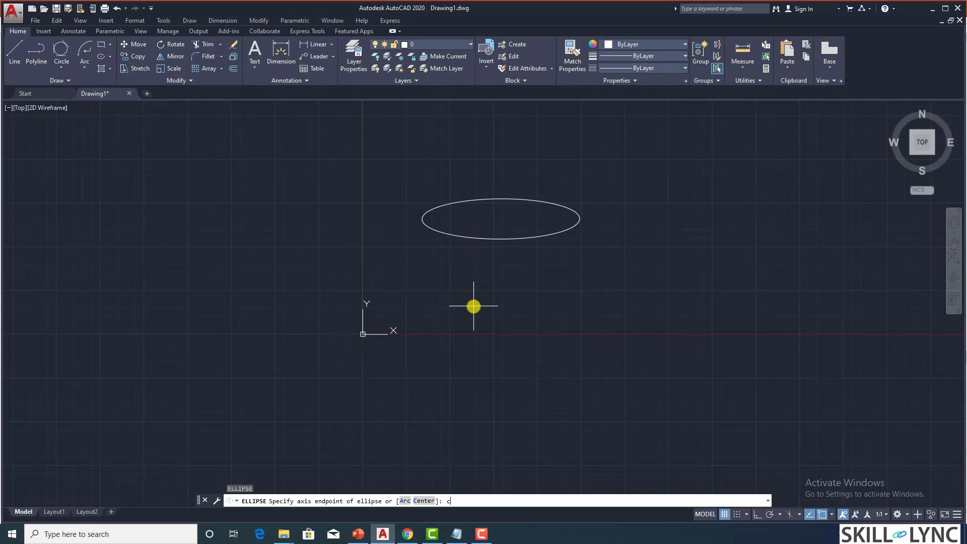
{"action": "type", "text": "c"}
{"action": "key", "text": "Return"}
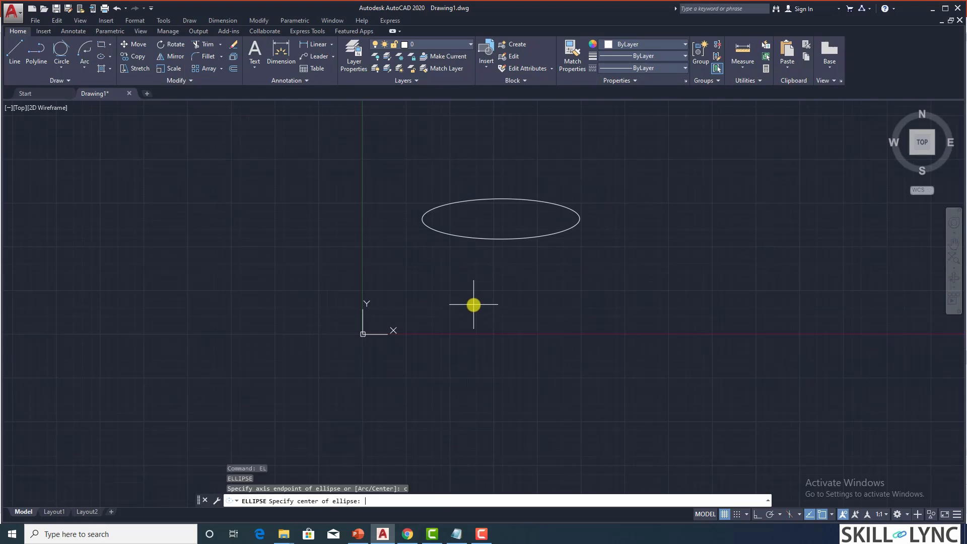
{"action": "left_click", "coordinate": [501, 307]}
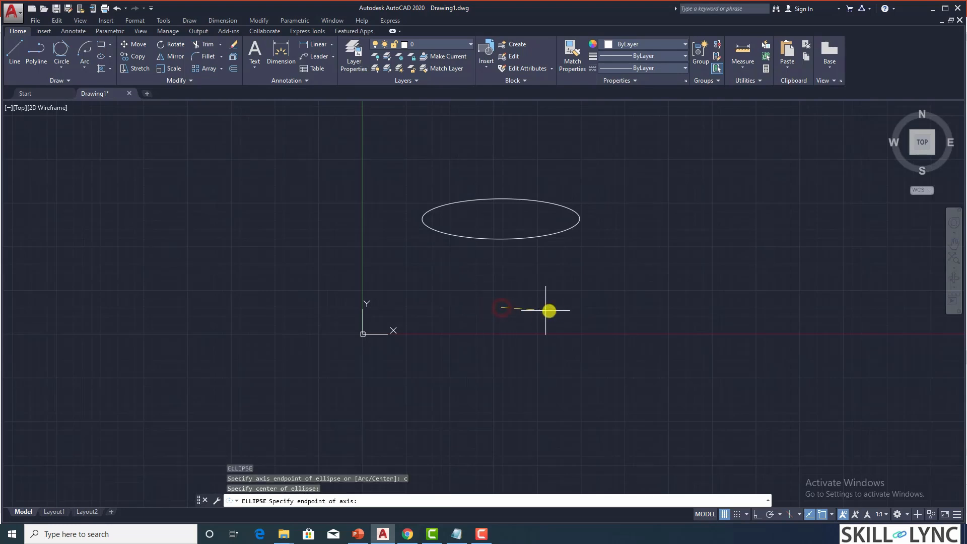
{"action": "left_click", "coordinate": [582, 308]}
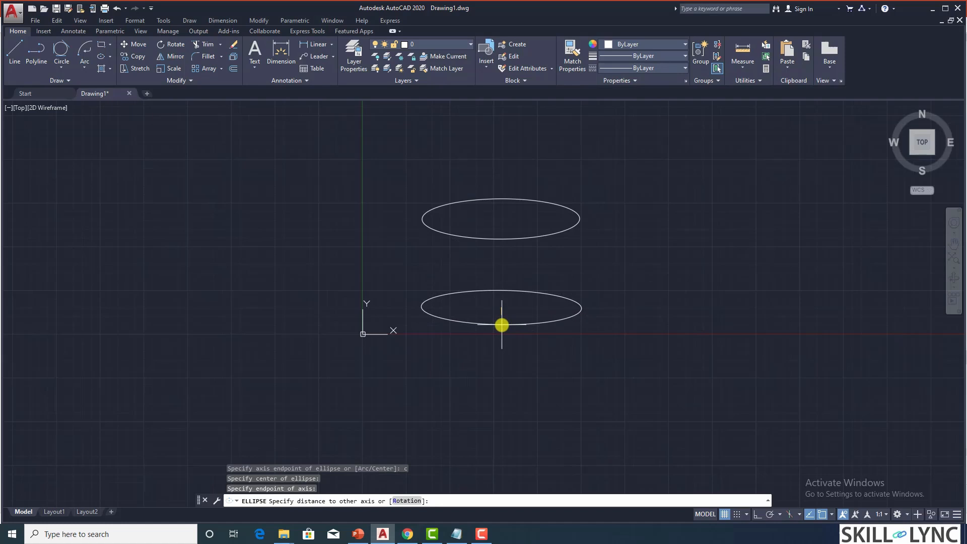
{"action": "left_click", "coordinate": [502, 324]}
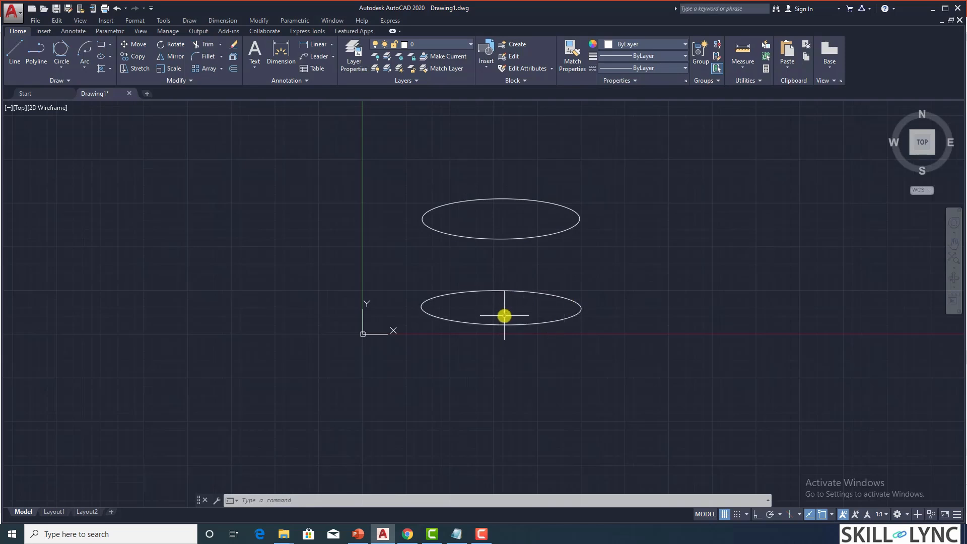
- Draw a flat center-based ellipse beside the lower ellipse, with a nearly horizontal major axis, using the Rotation option to set its width
{"action": "type", "text": "EL"}
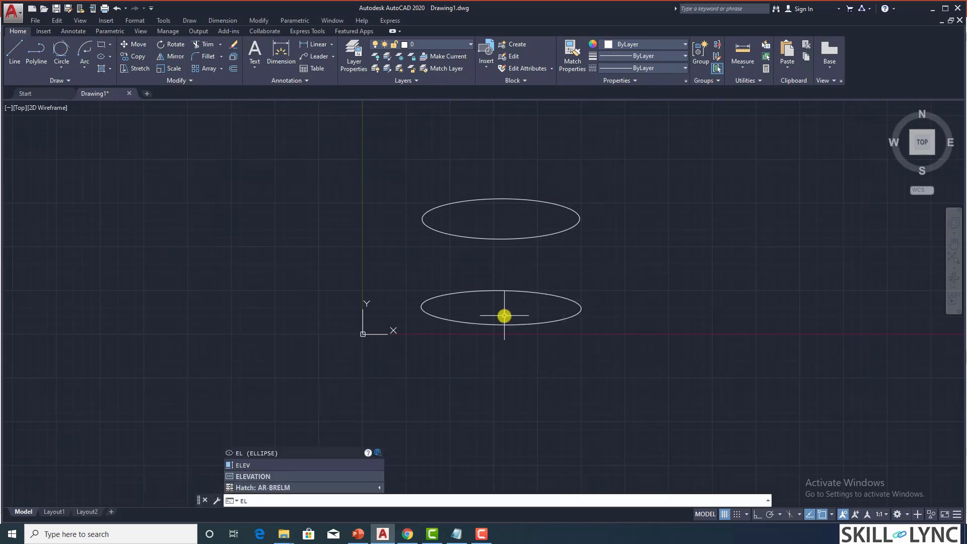
{"action": "key", "text": "Return"}
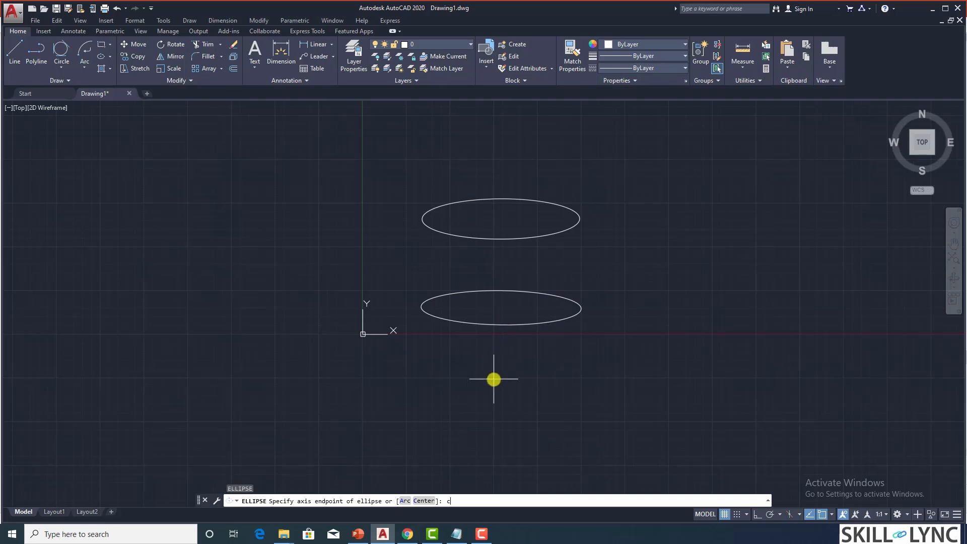
{"action": "key", "text": "Return"}
{"action": "left_click", "coordinate": [723, 309]}
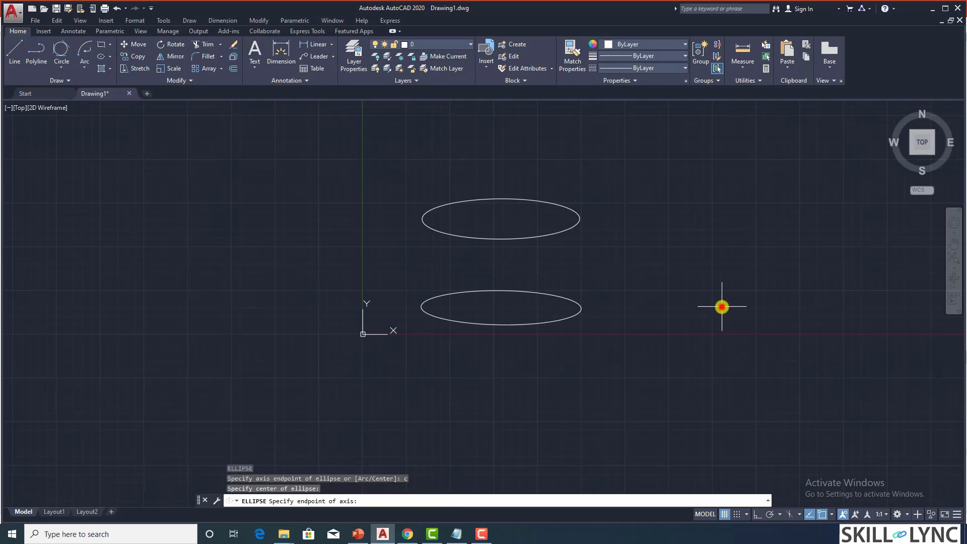
{"action": "left_click", "coordinate": [805, 308]}
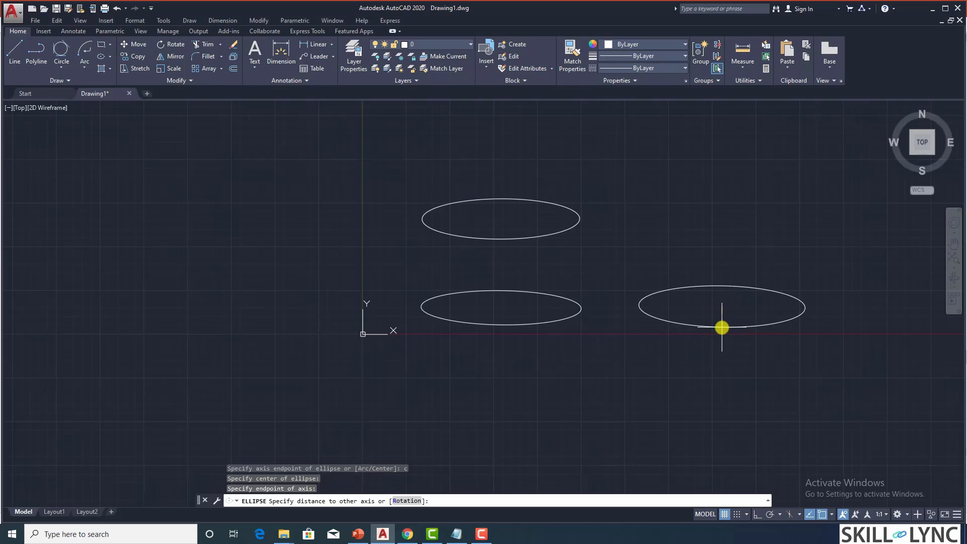
{"action": "key", "text": "Return"}
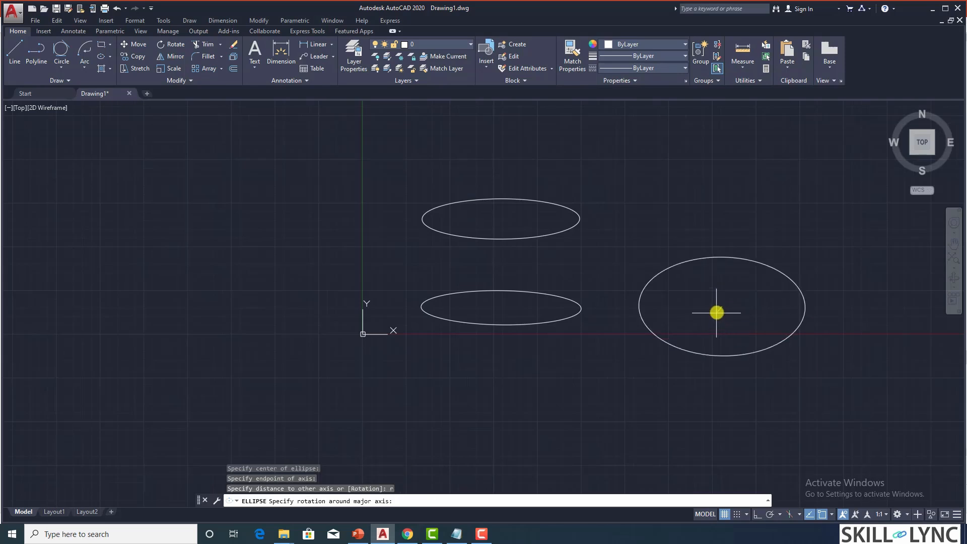
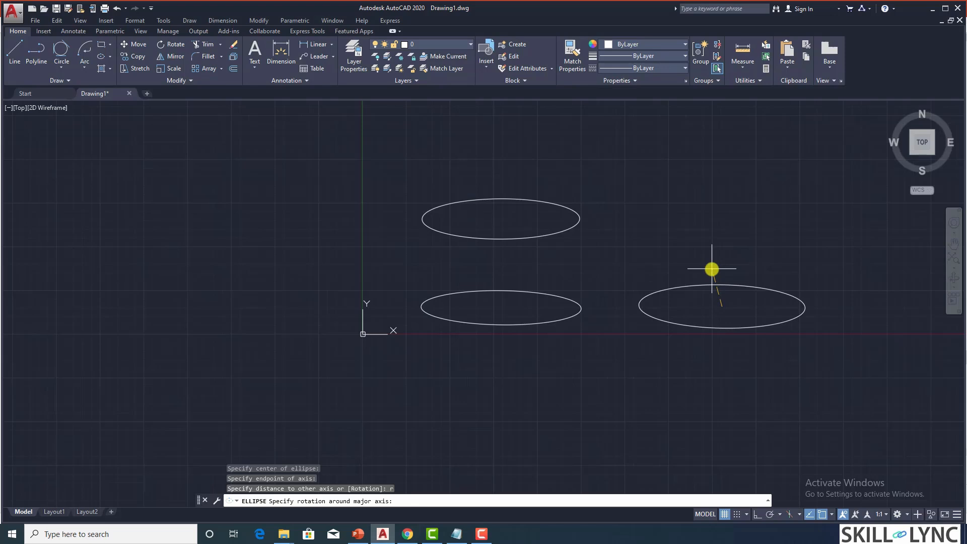
{"action": "left_click", "coordinate": [712, 269]}
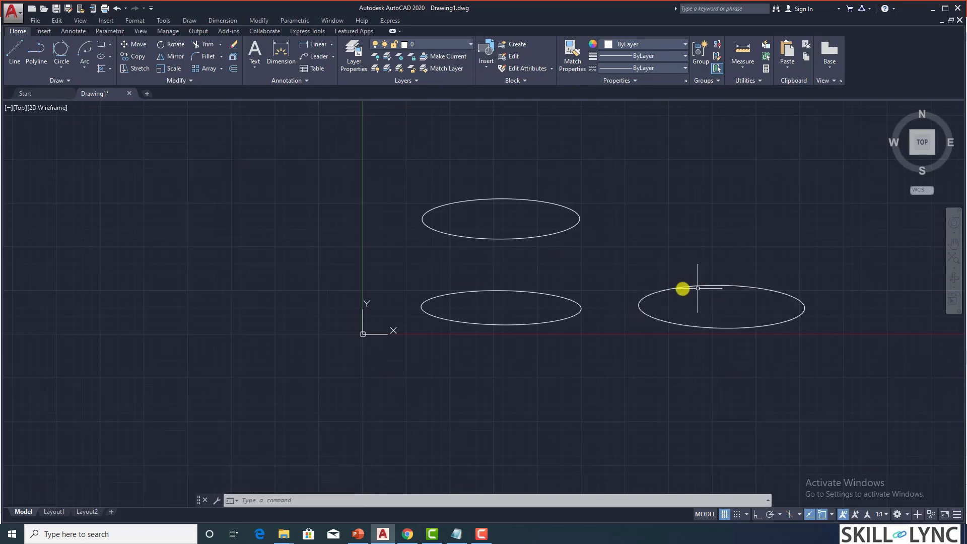
- Draw a flat ellipse beside the upper one from two horizontal axis endpoints, setting its proportions with the Rotation option
{"action": "type", "text": "el"}
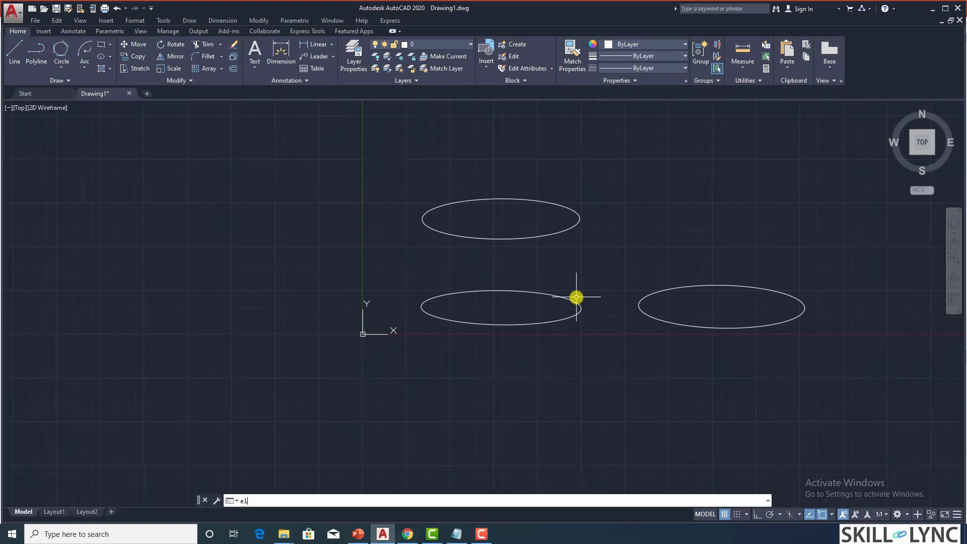
{"action": "key", "text": "Return"}
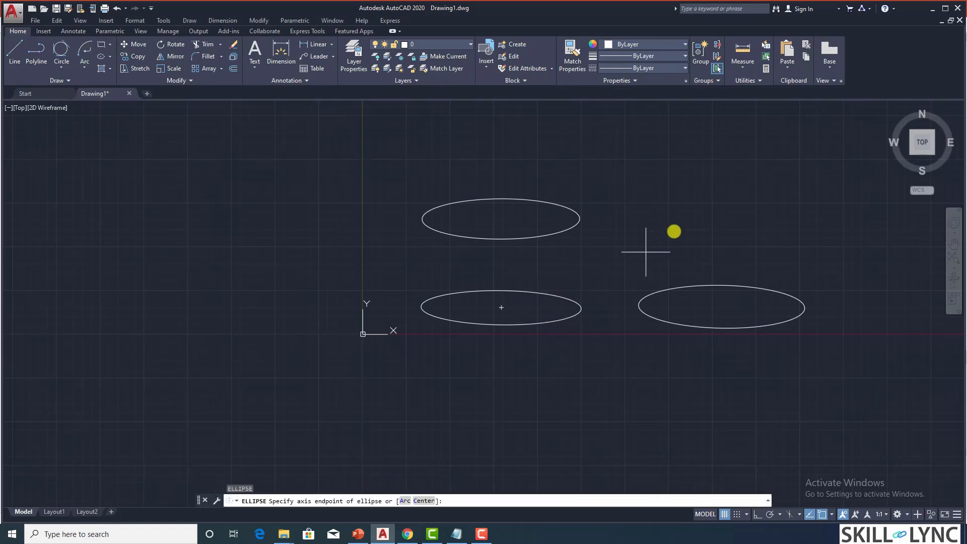
{"action": "left_click", "coordinate": [637, 213]}
{"action": "left_click", "coordinate": [794, 214]}
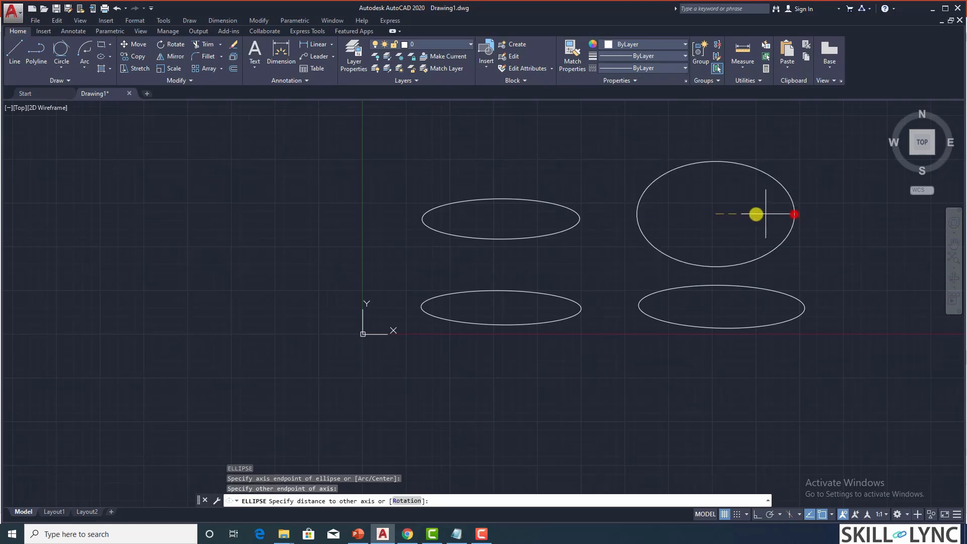
{"action": "type", "text": "r"}
{"action": "key", "text": "Return"}
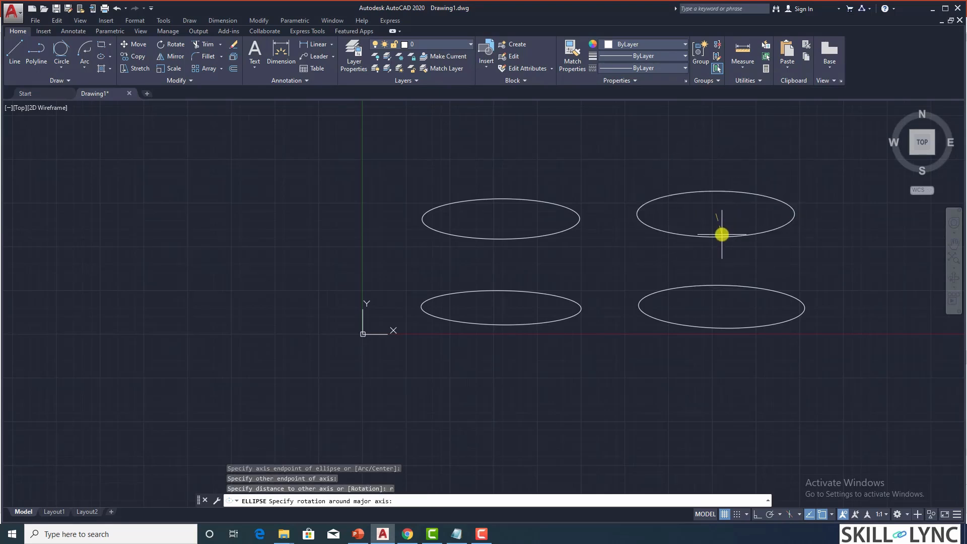
{"action": "left_click", "coordinate": [723, 190]}
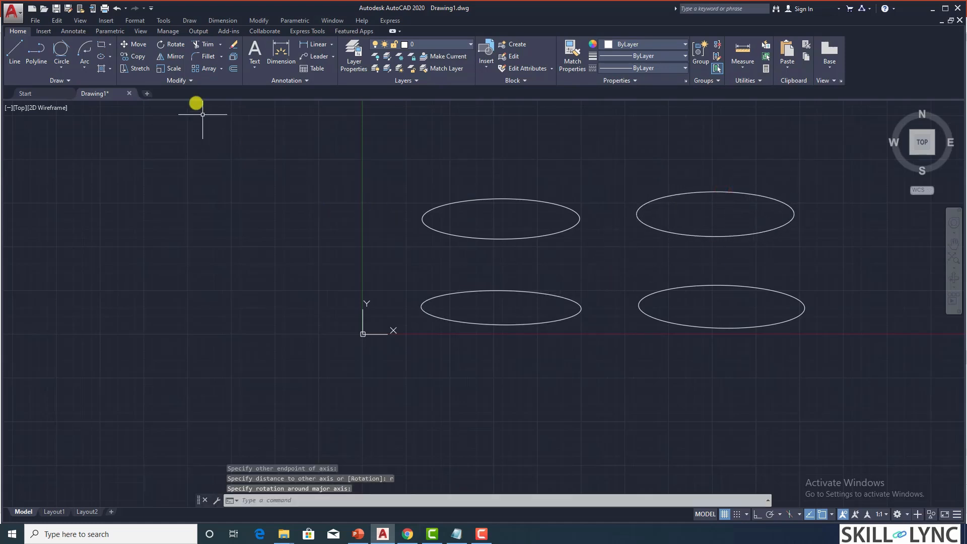
- Erase all four ellipses from the drawing
{"action": "left_click", "coordinate": [109, 59]}
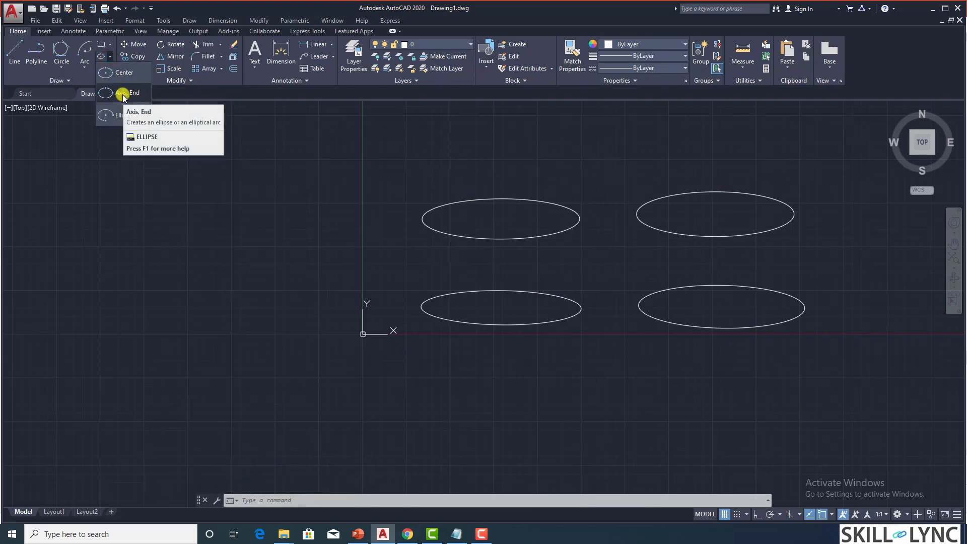
{"action": "left_click", "coordinate": [395, 142]}
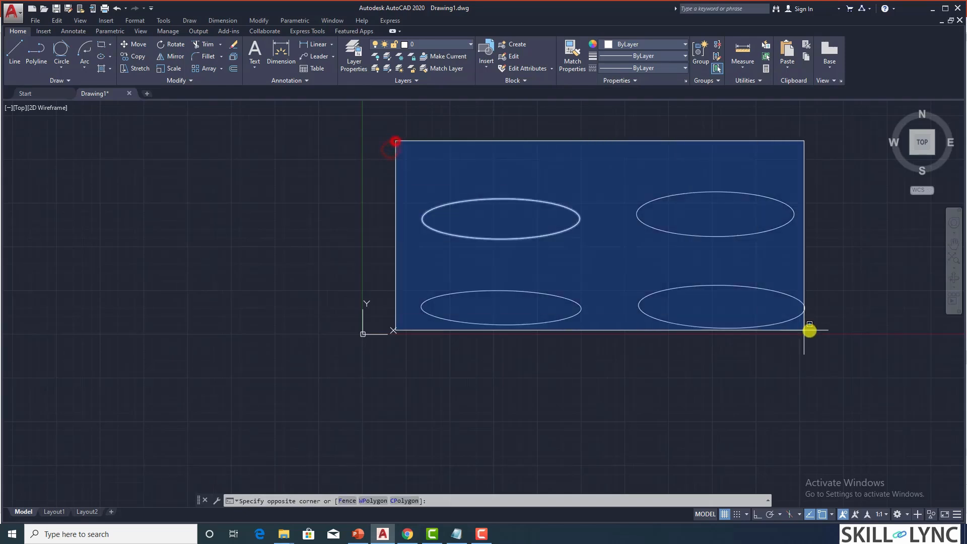
{"action": "left_click", "coordinate": [849, 352]}
{"action": "key", "text": "Delete"}
- Draw a flat elliptical arc above and right of the origin from two axis endpoints sloping slightly downward, leaving its upper-left portion open
{"action": "type", "text": "e"}
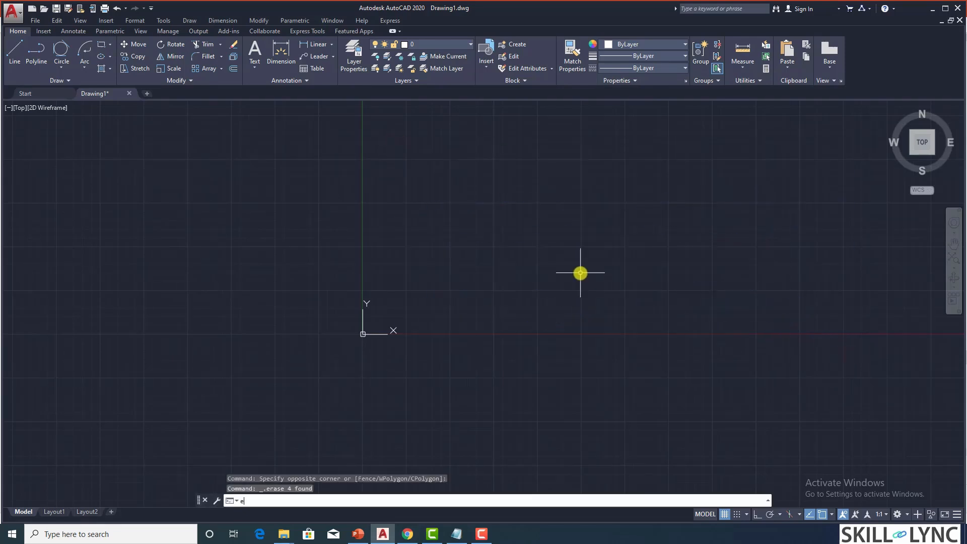
{"action": "type", "text": "l"}
{"action": "key", "text": "Return"}
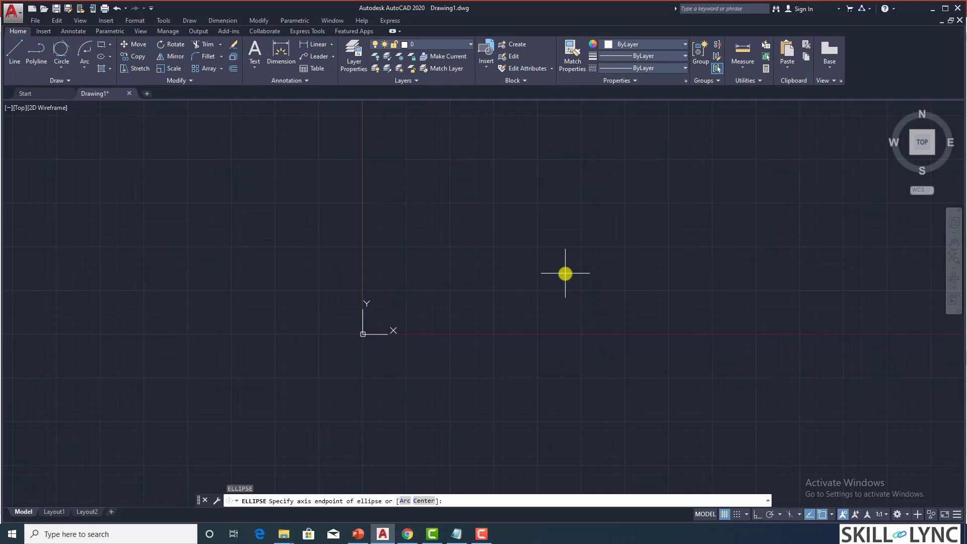
{"action": "key", "text": "Return"}
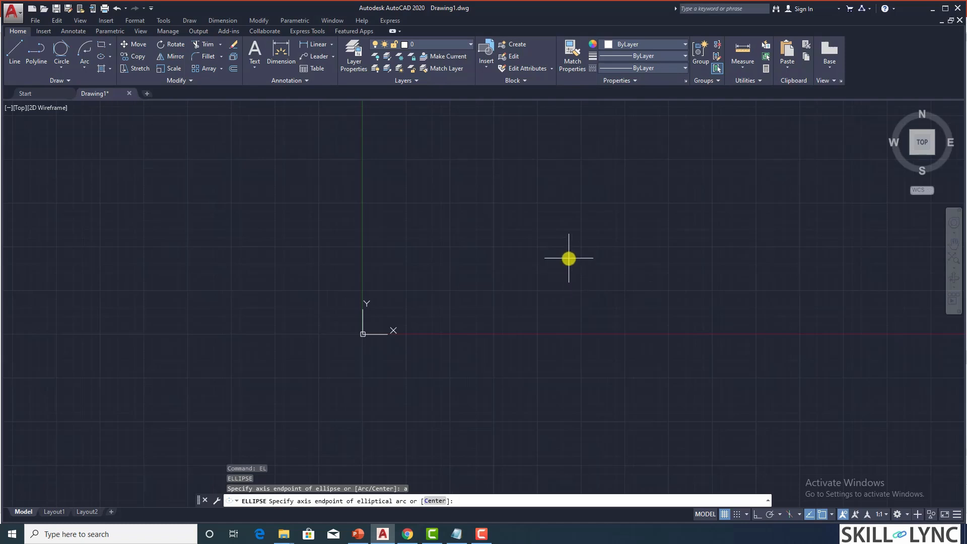
{"action": "left_click", "coordinate": [484, 212]}
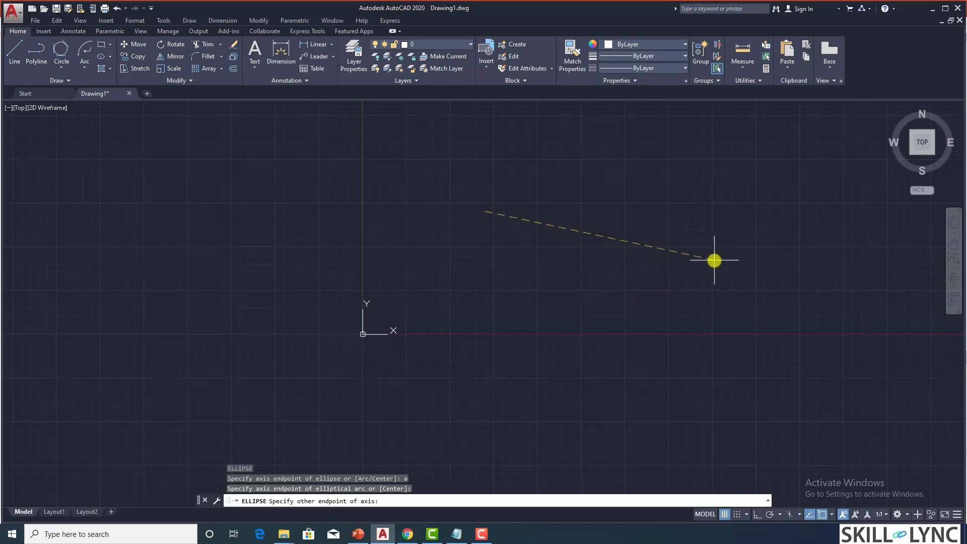
{"action": "left_click", "coordinate": [721, 243]}
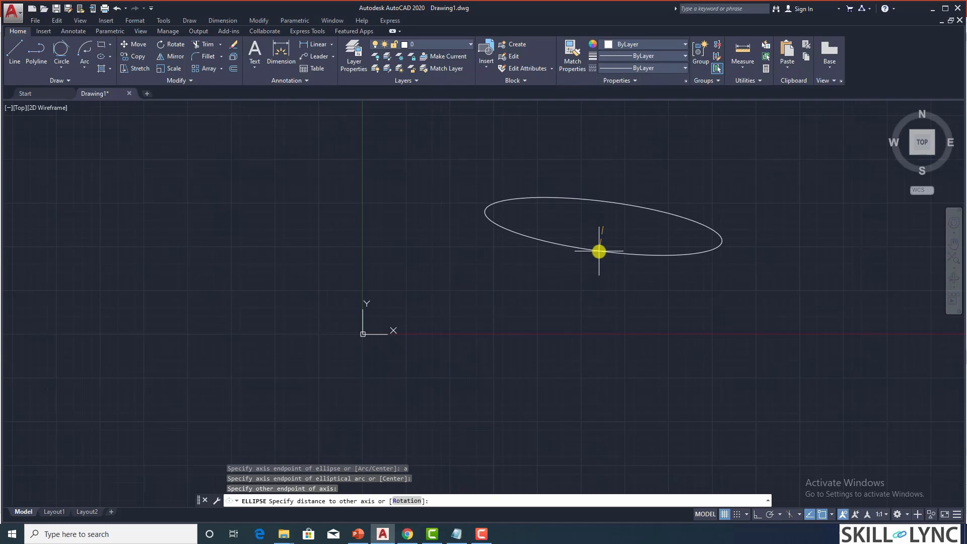
{"action": "left_click", "coordinate": [599, 250]}
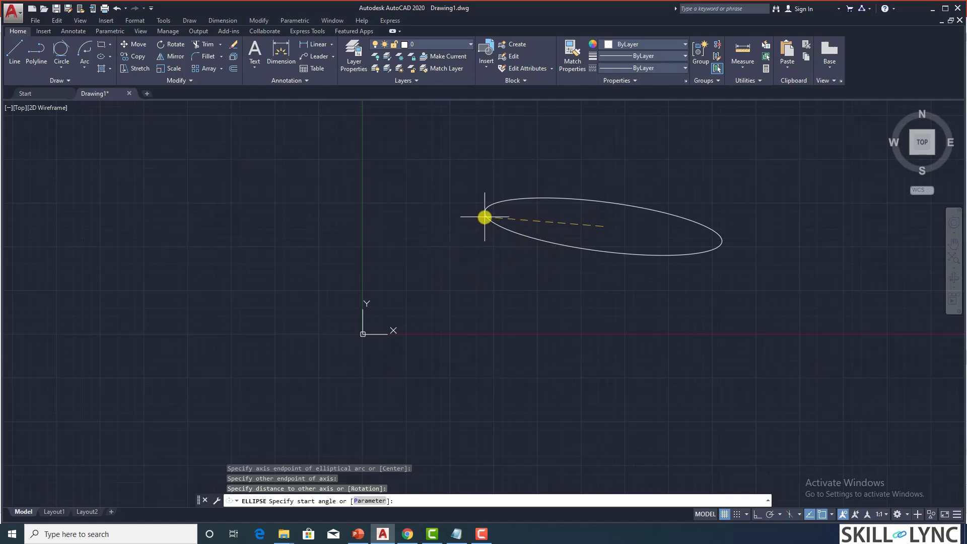
{"action": "left_click", "coordinate": [459, 223]}
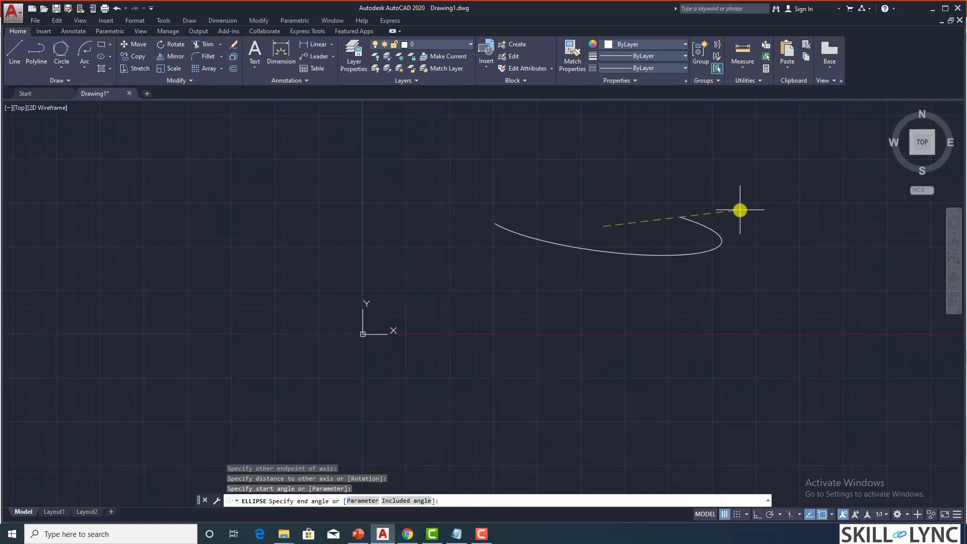
{"action": "left_click", "coordinate": [683, 174]}
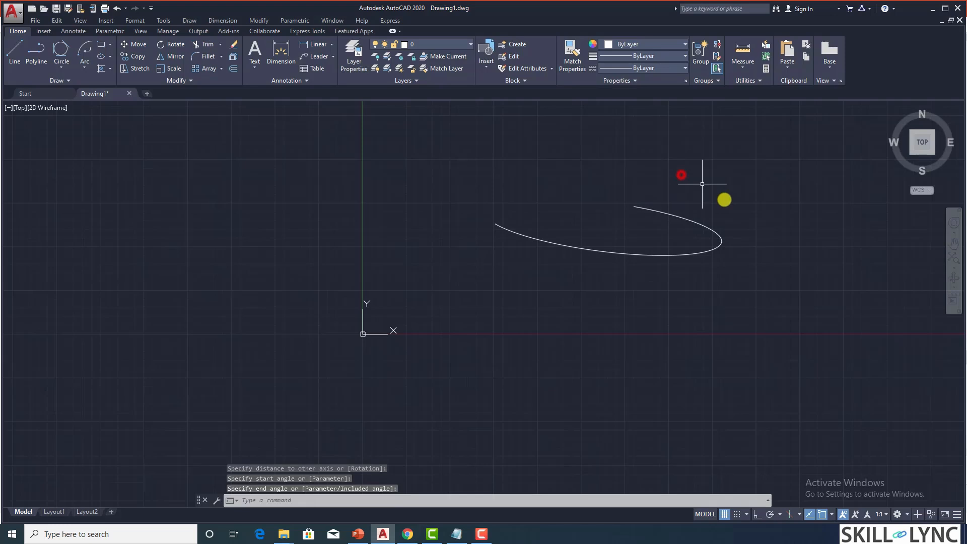
{"action": "left_click", "coordinate": [682, 256]}
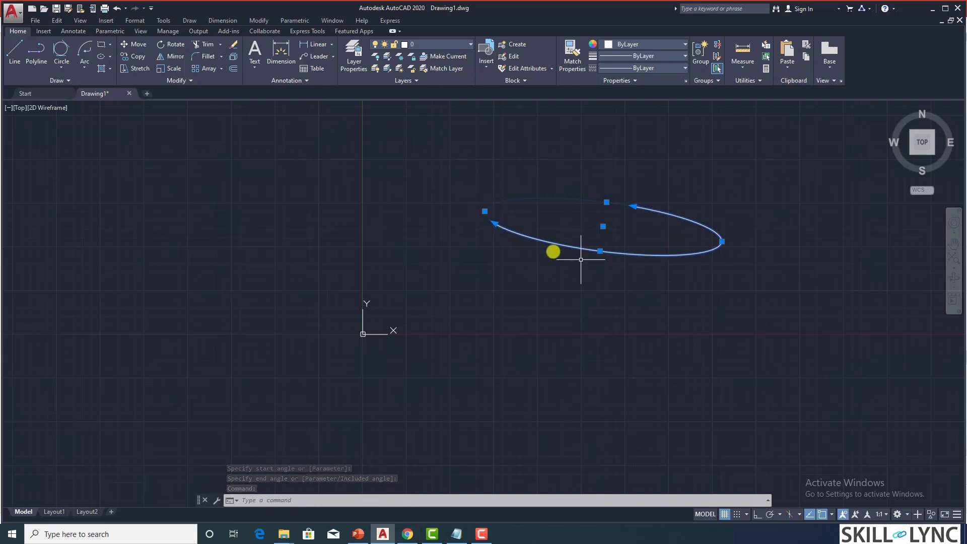
{"action": "left_click", "coordinate": [510, 277]}
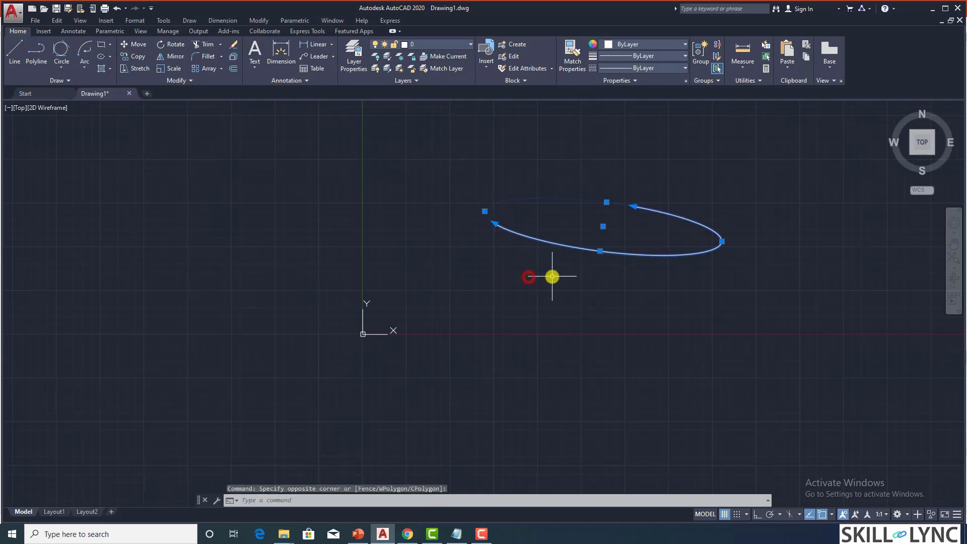
- Draw a center-based elliptical arc below the first one, with a longer horizontal major axis and its left side open
{"action": "key", "text": "Return"}
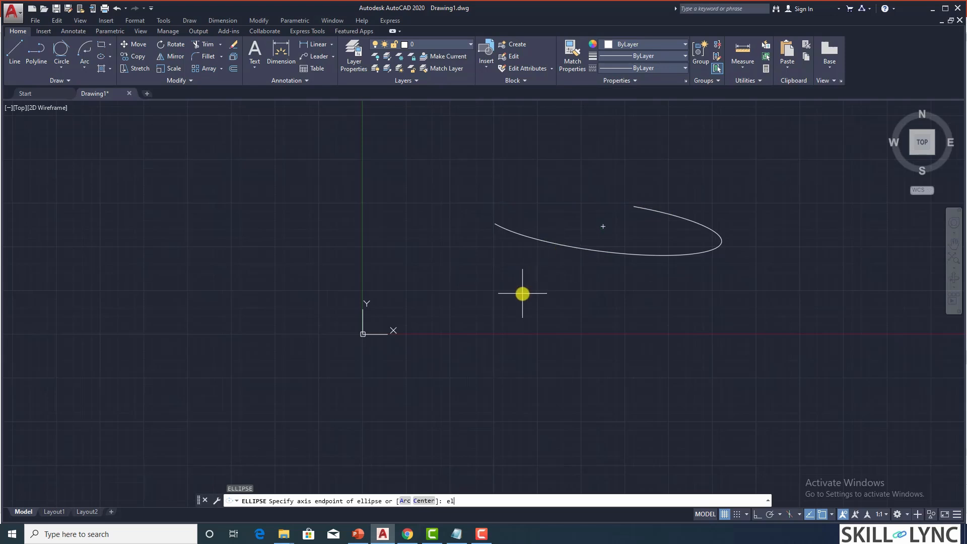
{"action": "key", "text": "Return"}
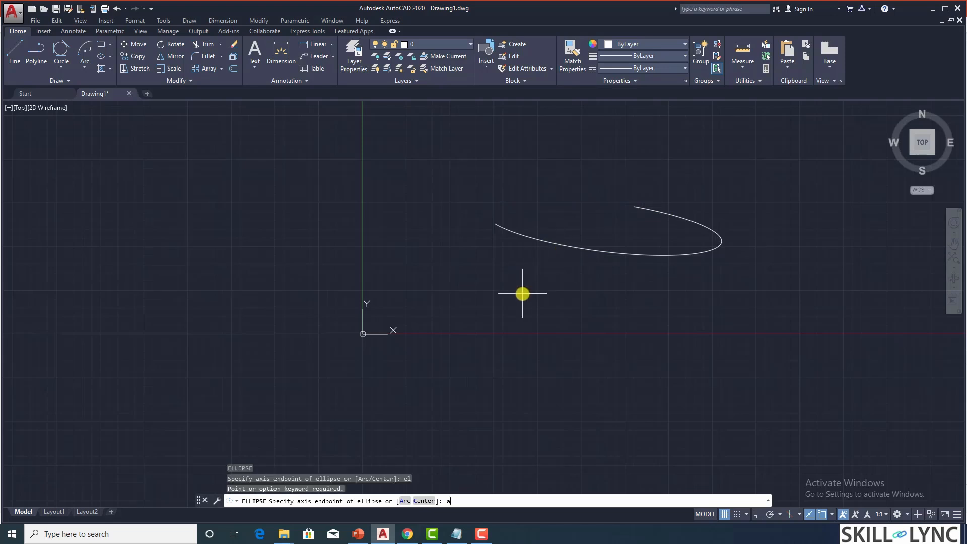
{"action": "key", "text": "Return"}
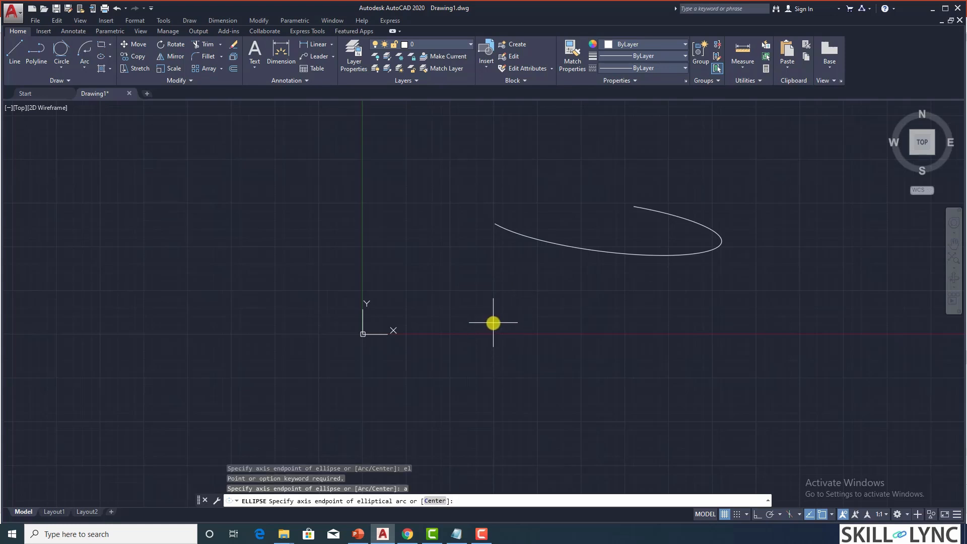
{"action": "key", "text": "Return"}
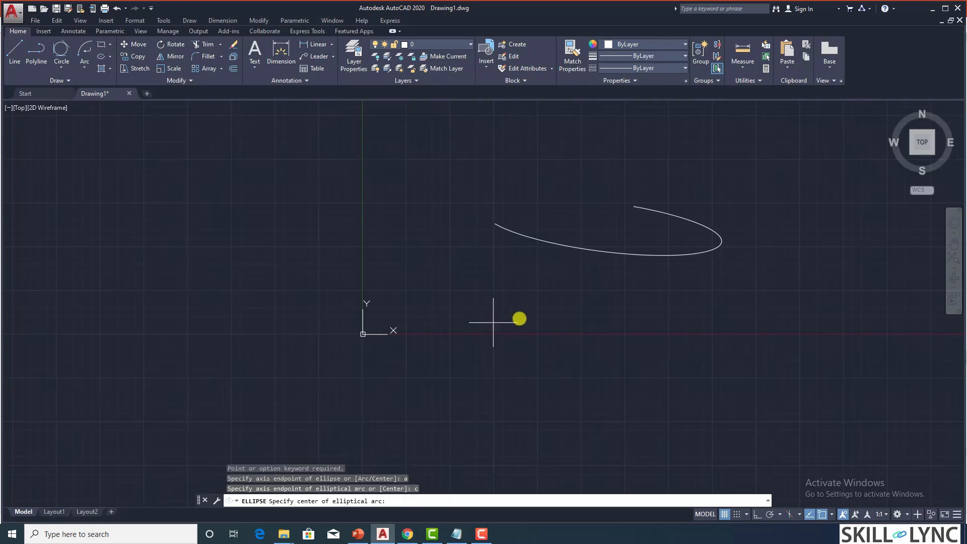
{"action": "left_click", "coordinate": [522, 329]}
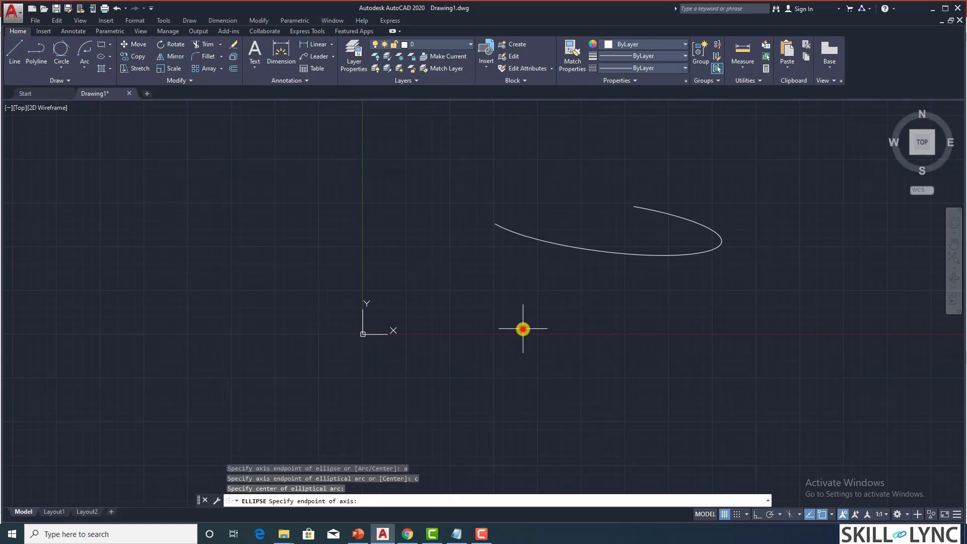
{"action": "left_click", "coordinate": [689, 327]}
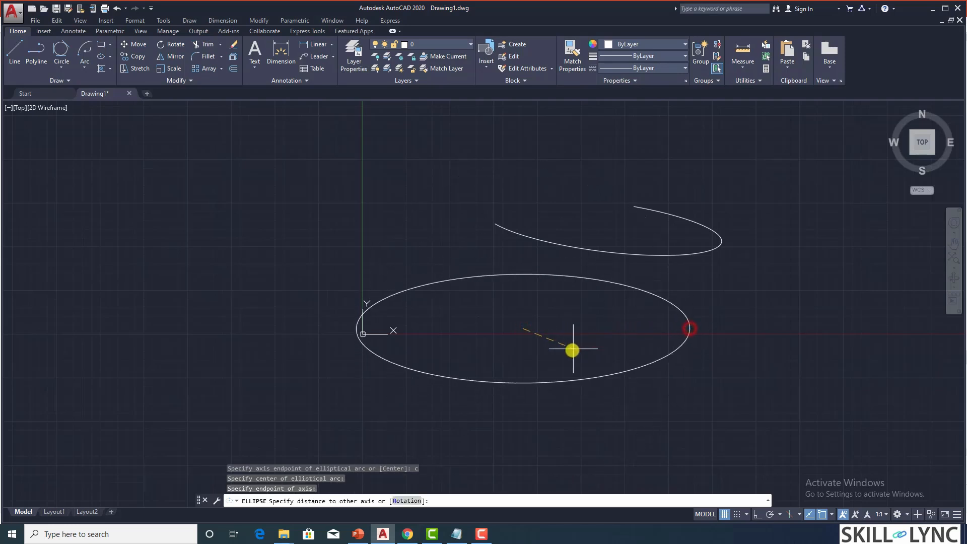
{"action": "left_click", "coordinate": [522, 364]}
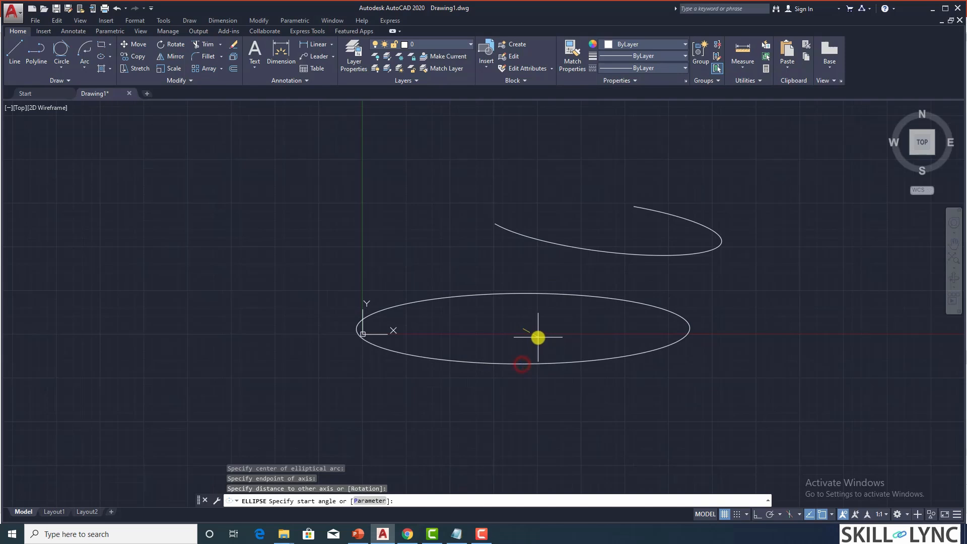
{"action": "left_click", "coordinate": [404, 376]}
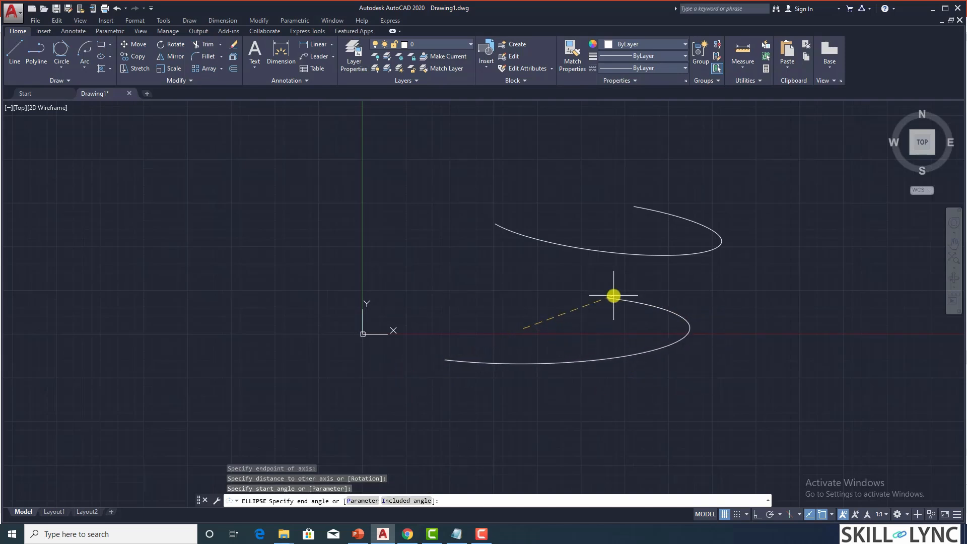
{"action": "left_click", "coordinate": [613, 296]}
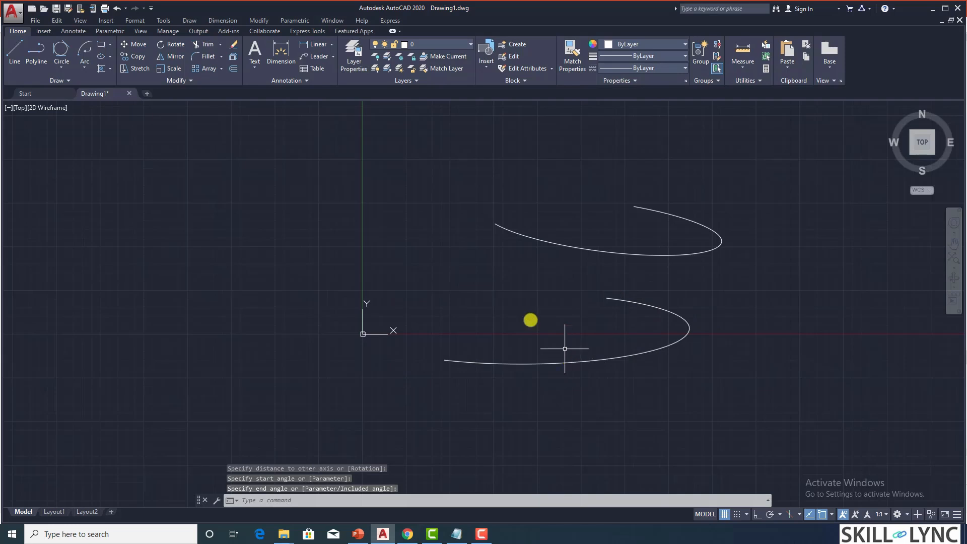
{"action": "left_click", "coordinate": [110, 56]}
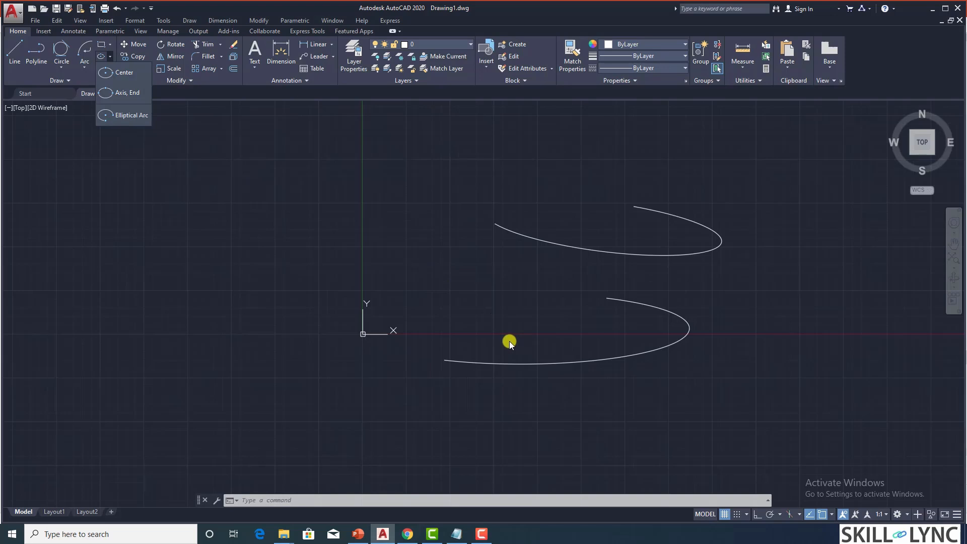
{"action": "left_click", "coordinate": [622, 302]}
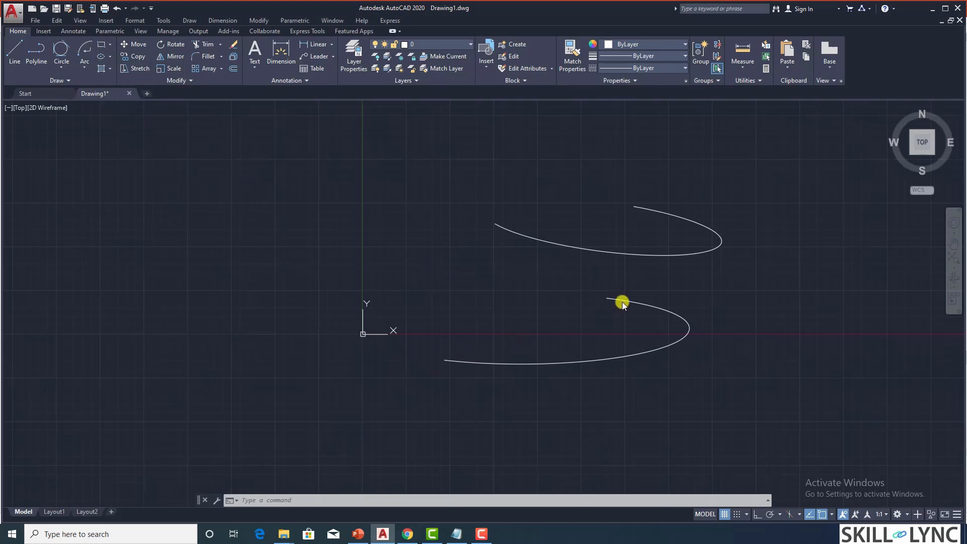
- Start an elliptical arc above and left of the origin from two nearly horizontal axis endpoints, with a short second axis
{"action": "left_click", "coordinate": [622, 300]}
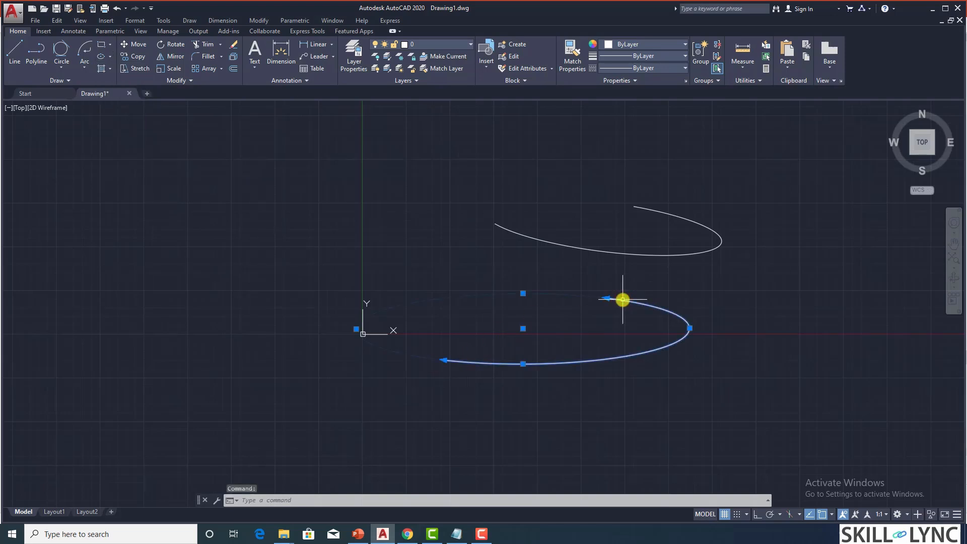
{"action": "key", "text": "Escape"}
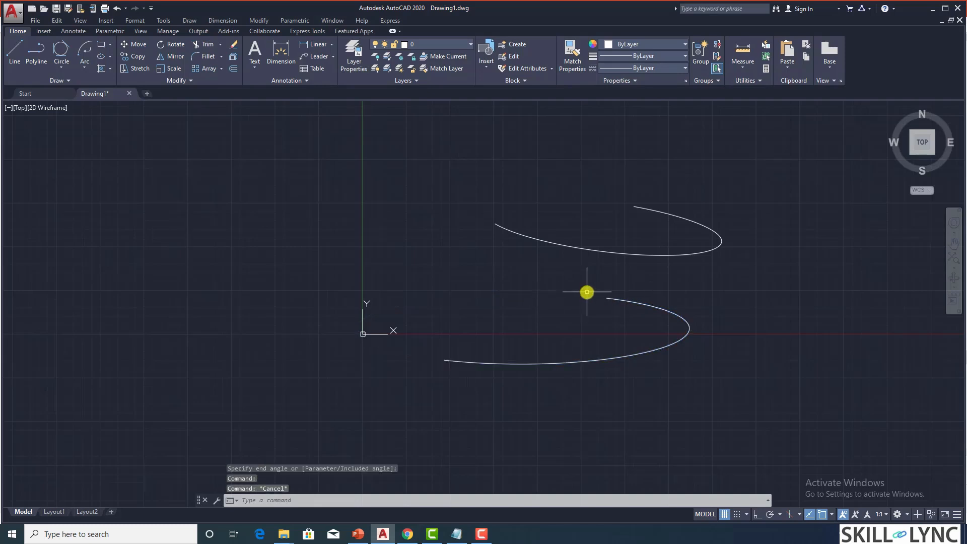
{"action": "type", "text": "e"}
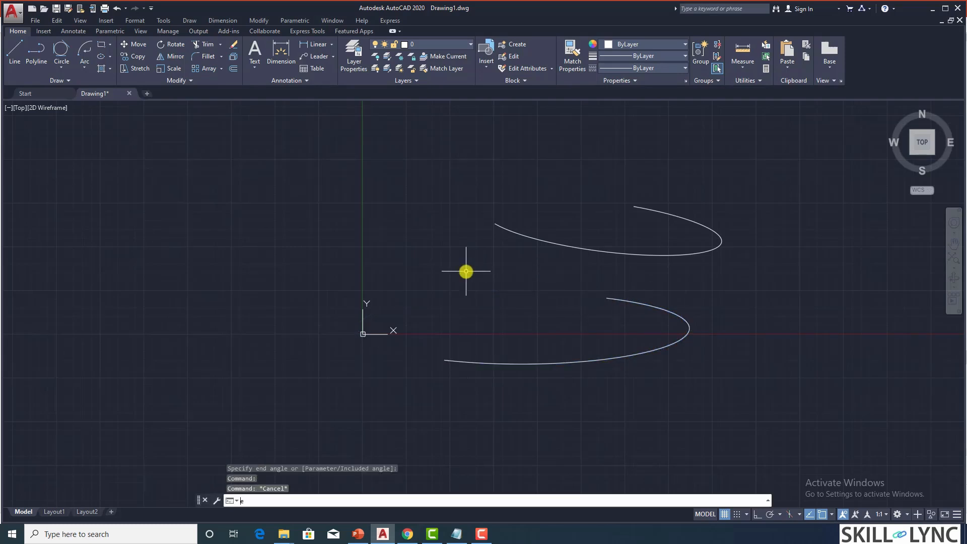
{"action": "type", "text": "l"}
{"action": "key", "text": "Return"}
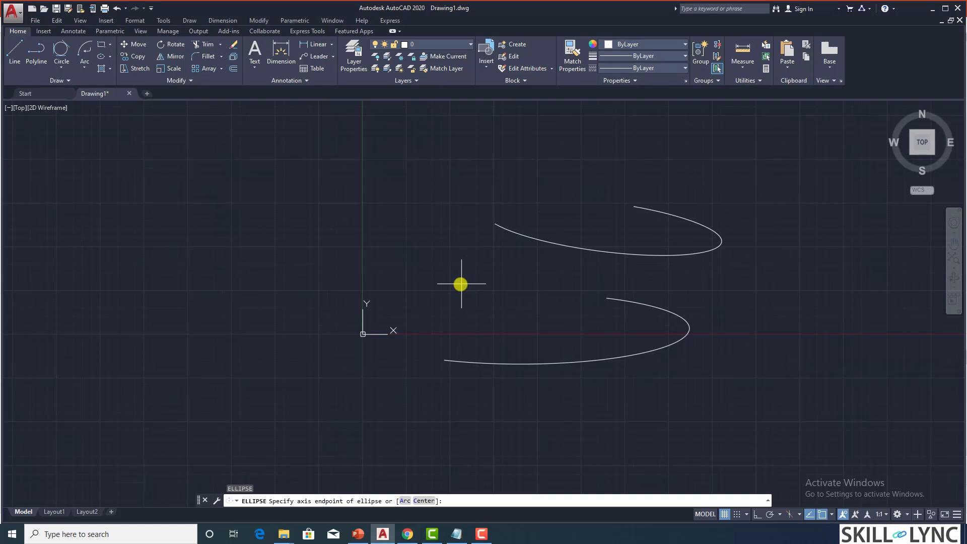
{"action": "type", "text": "a"}
{"action": "key", "text": "Return"}
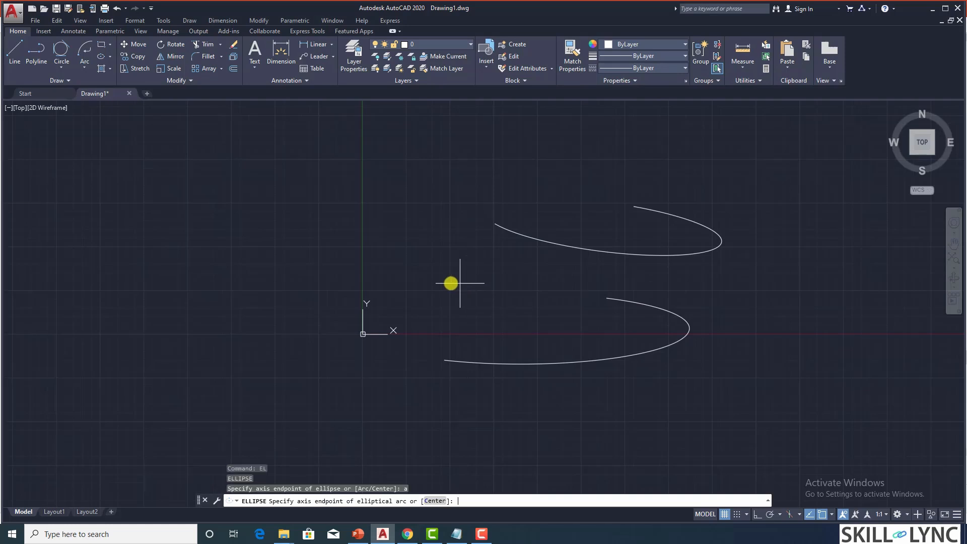
{"action": "left_click", "coordinate": [176, 251]}
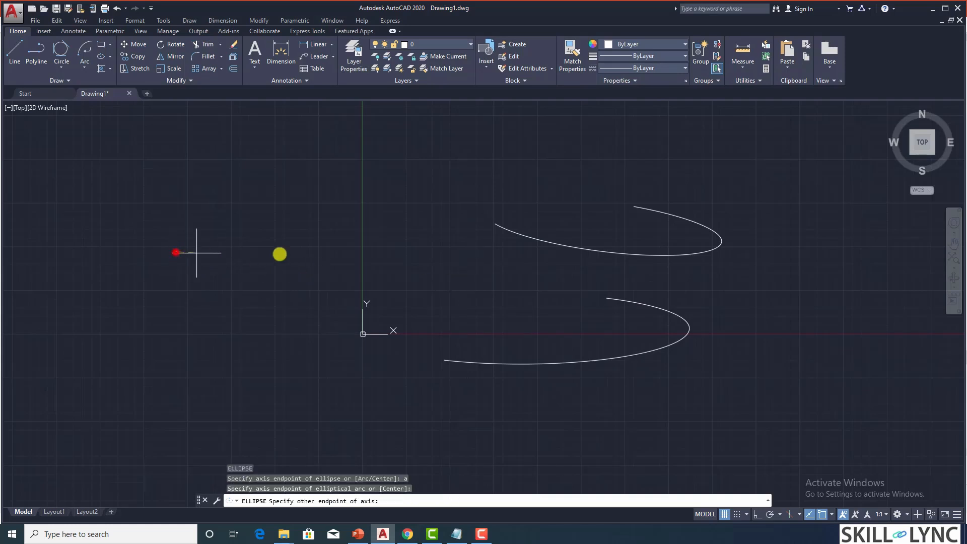
{"action": "left_click", "coordinate": [371, 254]}
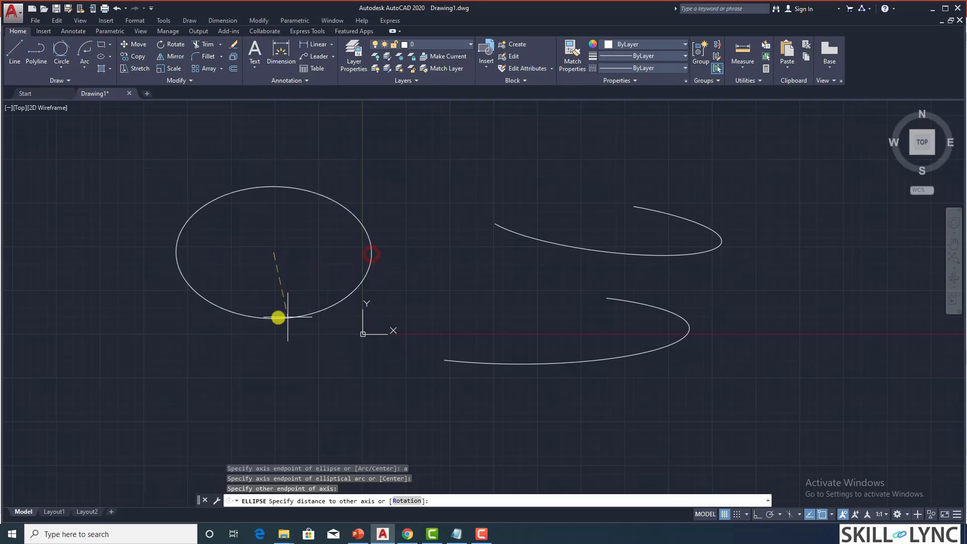
{"action": "left_click", "coordinate": [272, 279]}
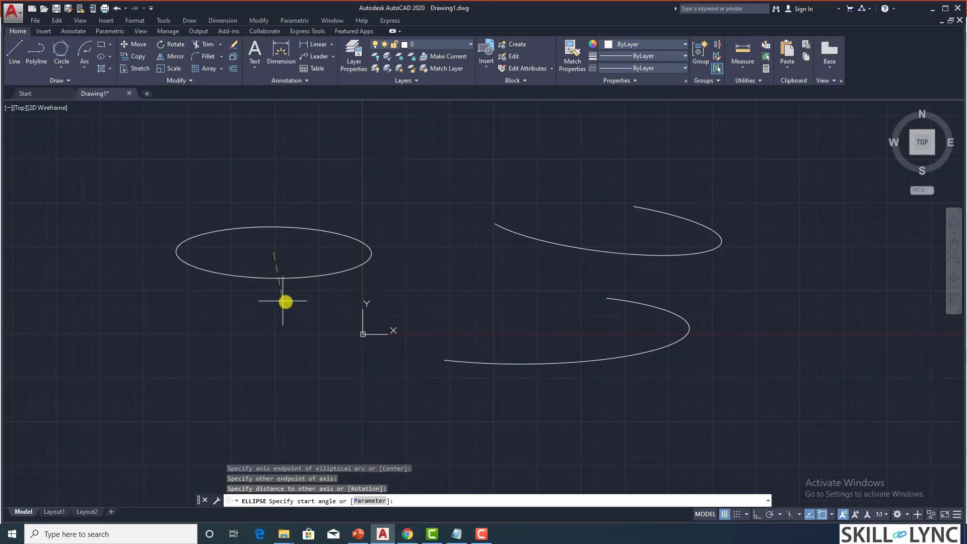
- Finish the elliptical arc with the Parameter option, picking its start at the left end and its end at the upper right
{"action": "type", "text": "p"}
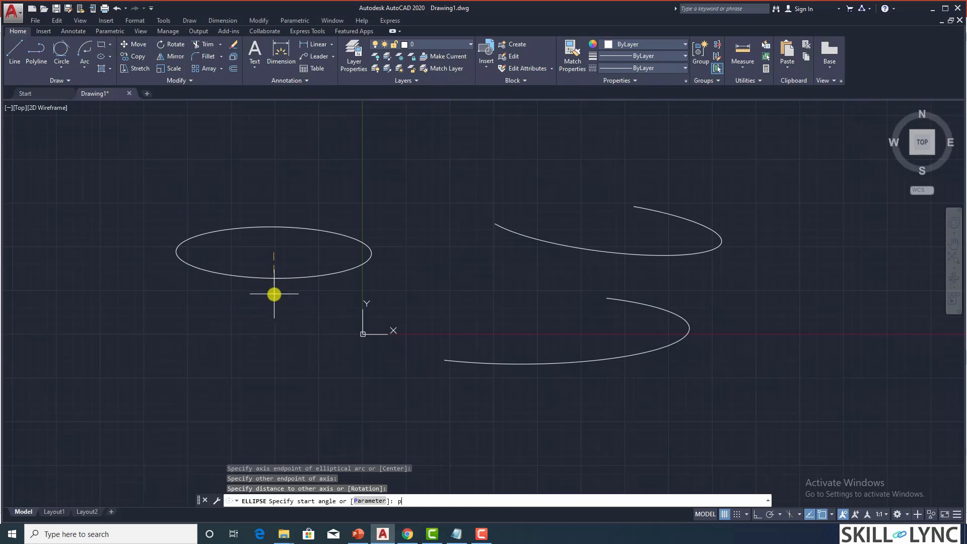
{"action": "key", "text": "Return"}
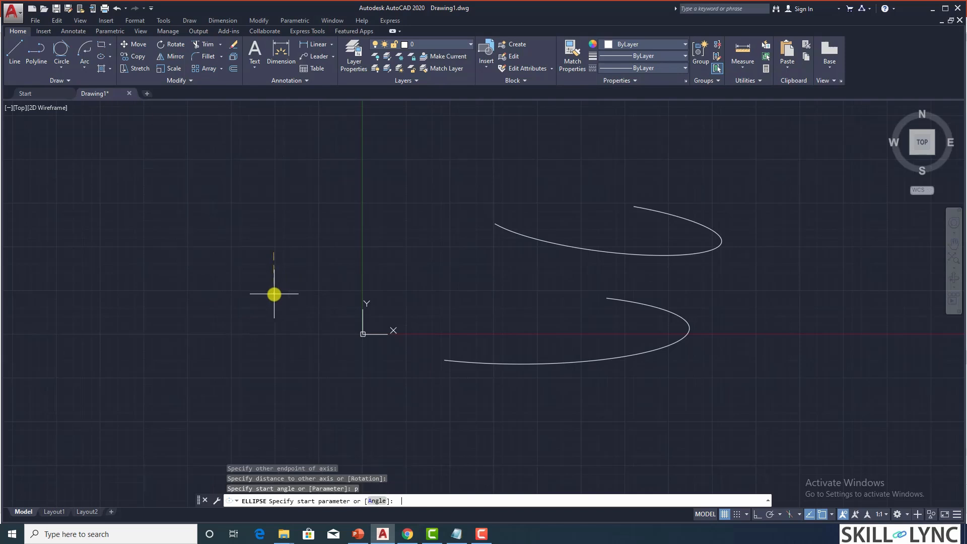
{"action": "left_click", "coordinate": [169, 271]}
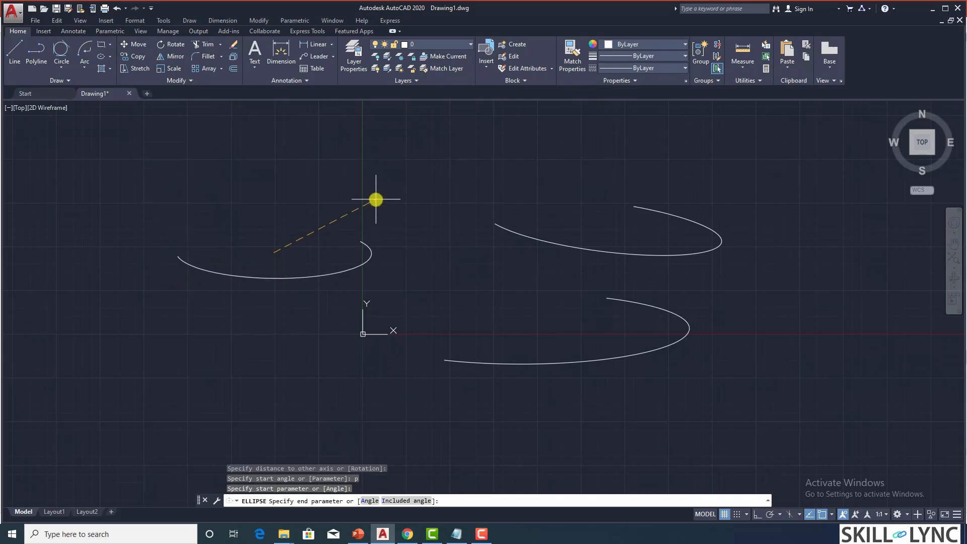
{"action": "left_click", "coordinate": [376, 200]}
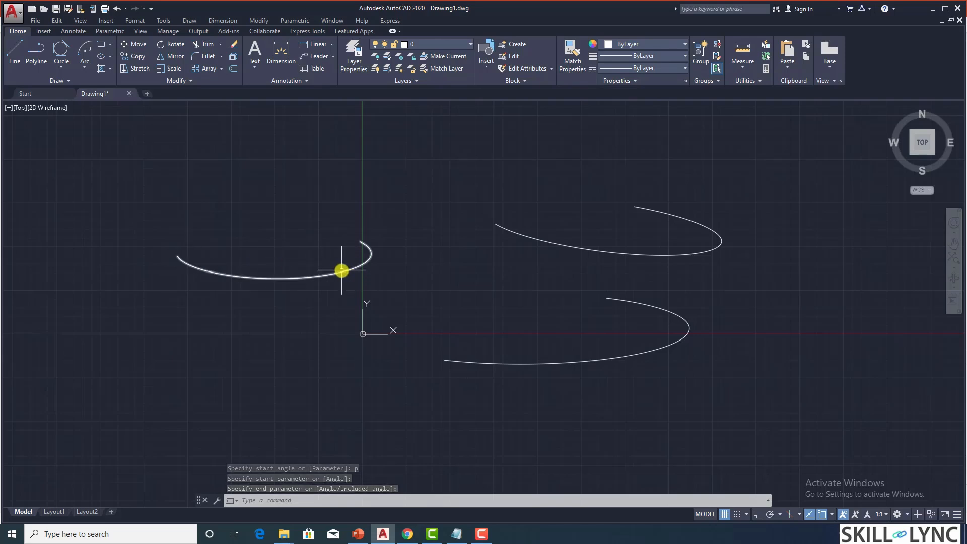
{"action": "mouse_move", "coordinate": [341, 270]}
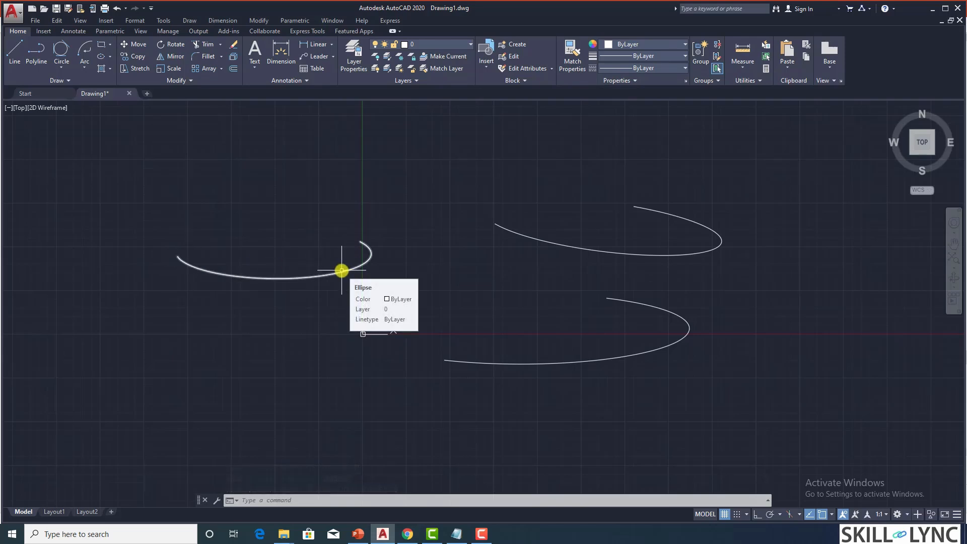
- Start a smaller elliptical arc below and left of the origin from two axis endpoints sloping slightly upward to the right
{"action": "type", "text": "el"}
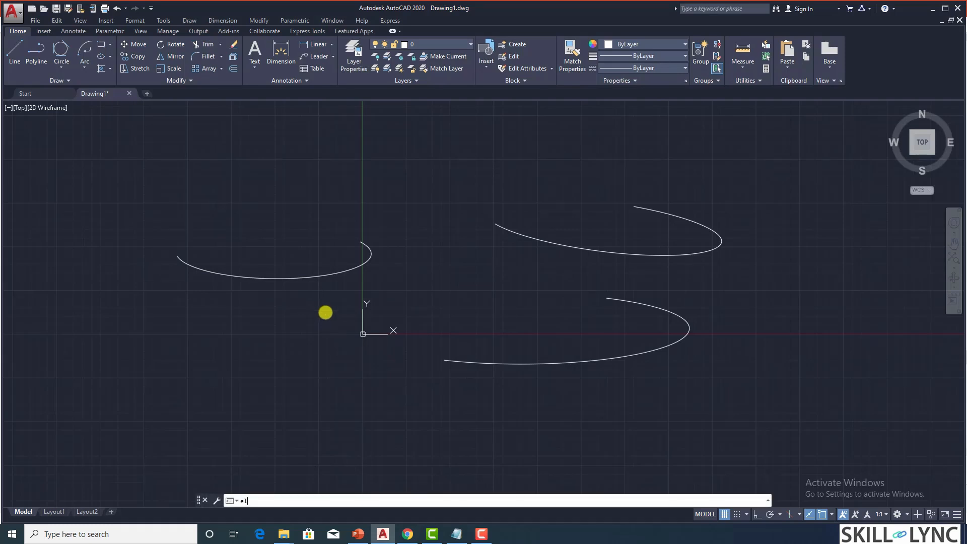
{"action": "key", "text": "Return"}
{"action": "type", "text": "a"}
{"action": "key", "text": "Return"}
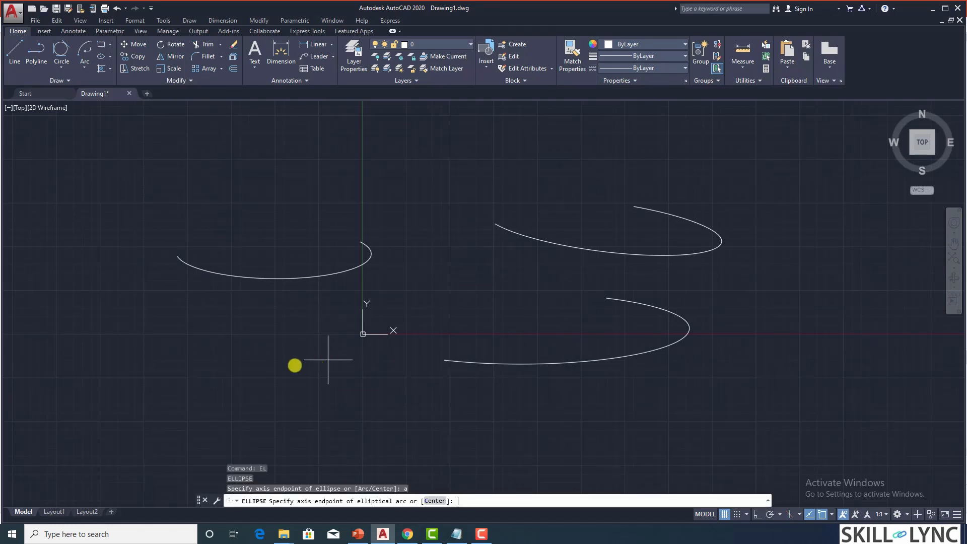
{"action": "left_click", "coordinate": [250, 379]}
{"action": "left_click", "coordinate": [375, 367]}
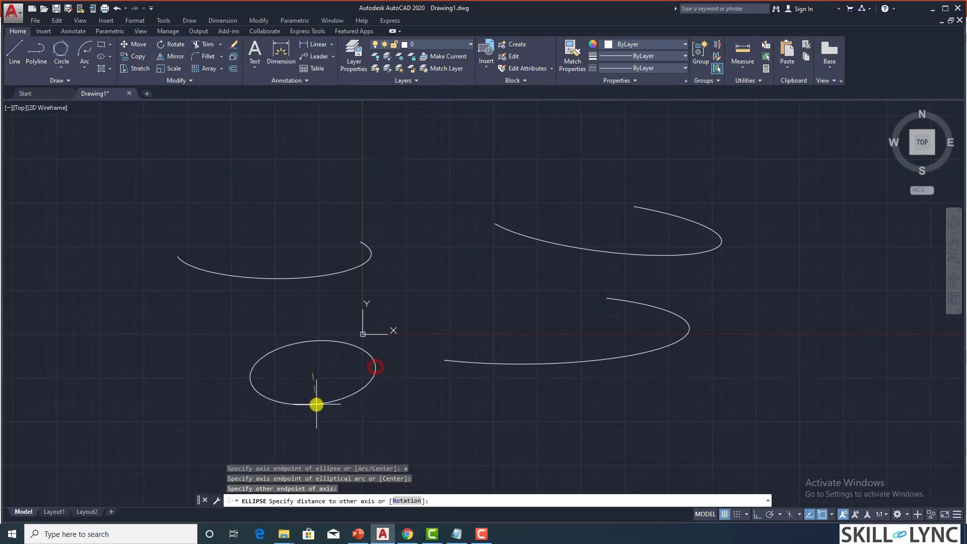
{"action": "left_click", "coordinate": [317, 404]}
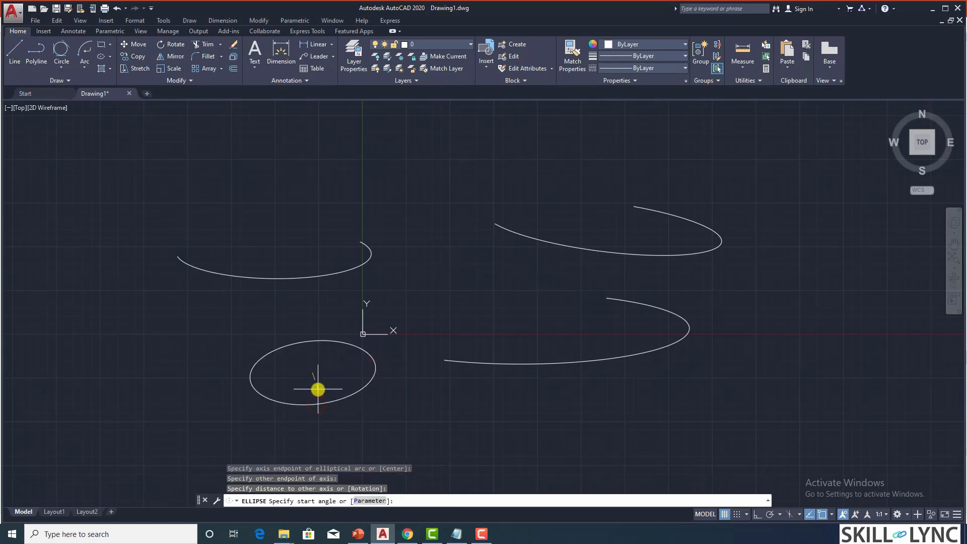
- Switch from Parameter back to Angle and pick the arc's start at lower left and end at right, leaving the upper half open
{"action": "type", "text": "p"}
{"action": "key", "text": "Return"}
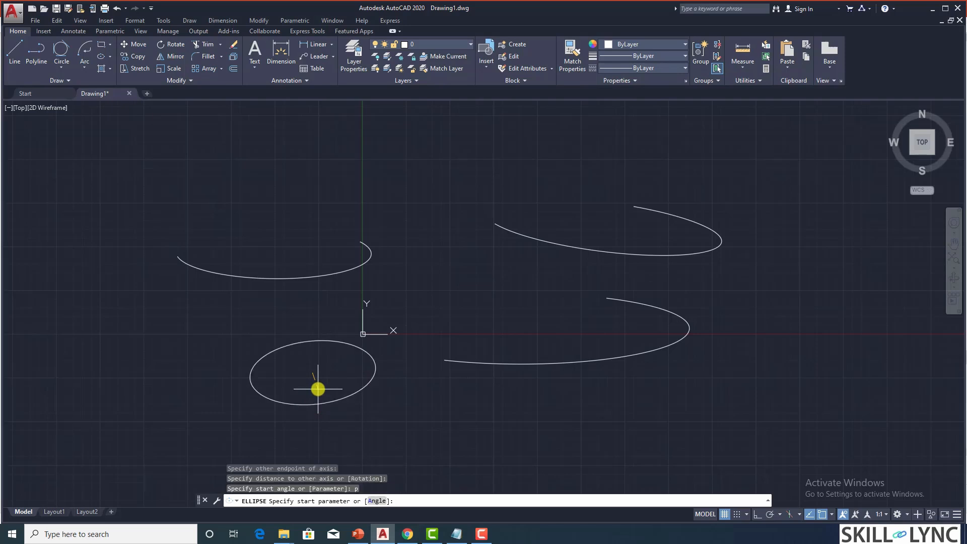
{"action": "type", "text": "a"}
{"action": "key", "text": "Return"}
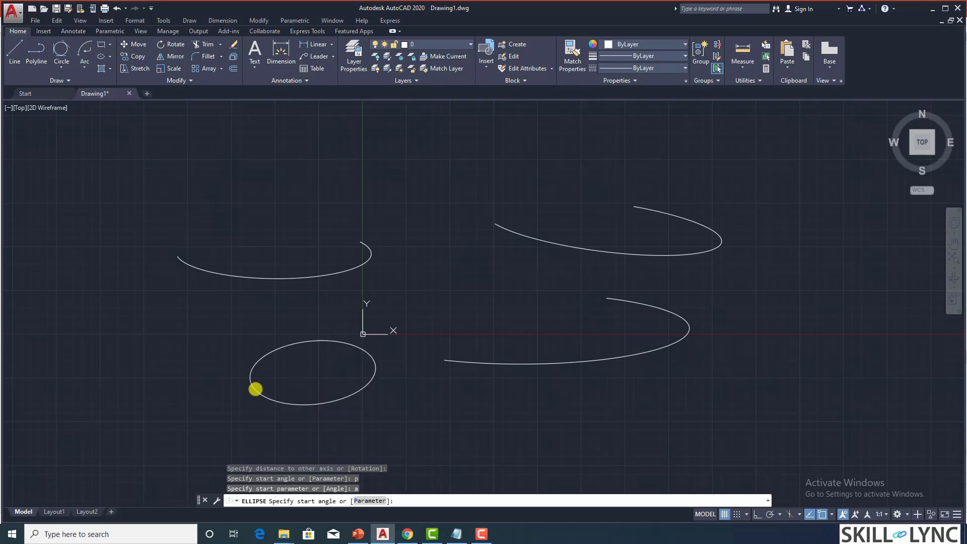
{"action": "left_click", "coordinate": [221, 397]}
{"action": "left_click", "coordinate": [405, 370]}
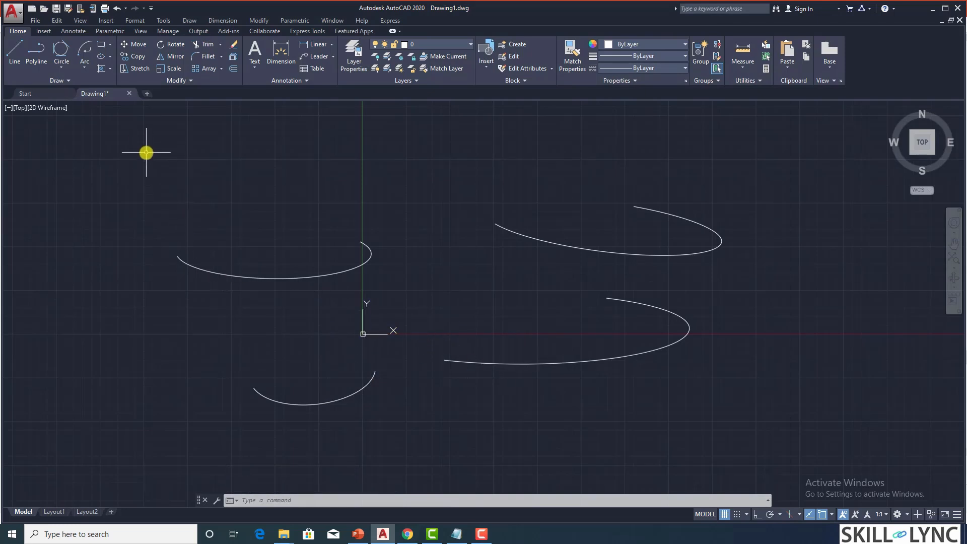
{"action": "left_click", "coordinate": [110, 57]}
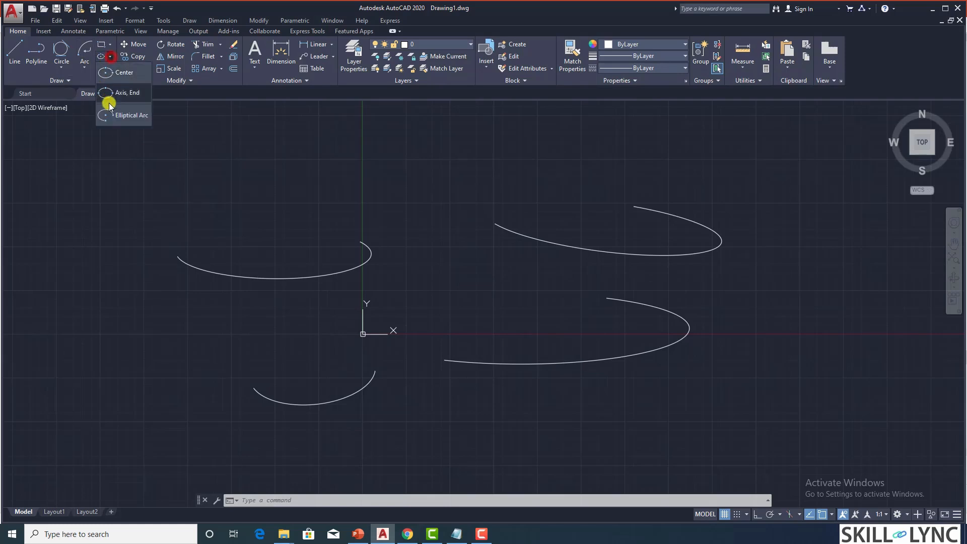
{"action": "left_click", "coordinate": [223, 159]}
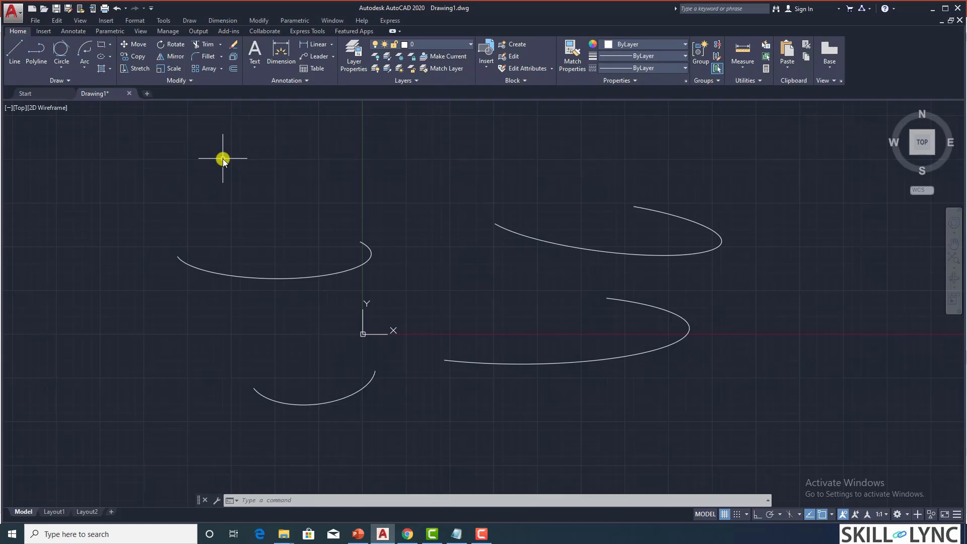
- Set the PELLIPSE system variable to 1 so that ellipses are drawn as polylines
{"action": "type", "text": "PE"}
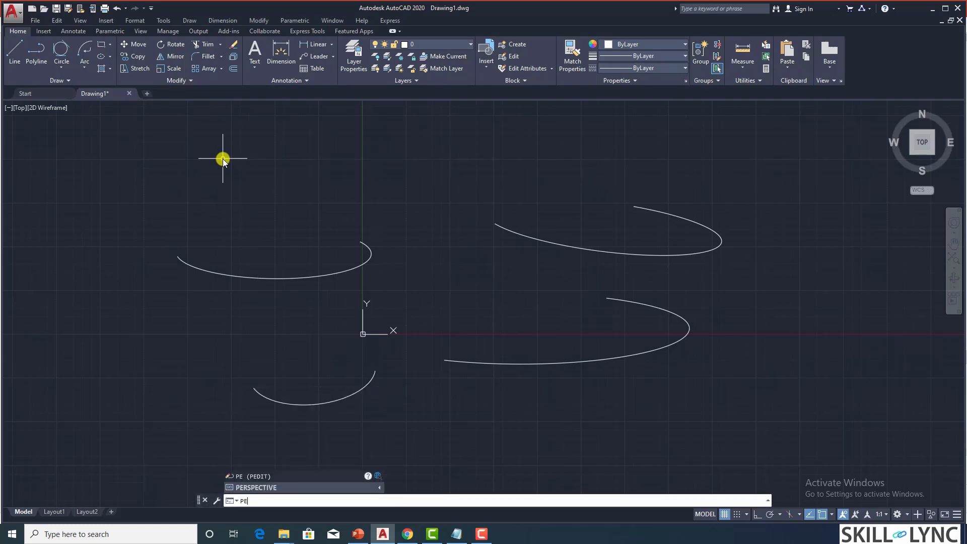
{"action": "type", "text": "1"}
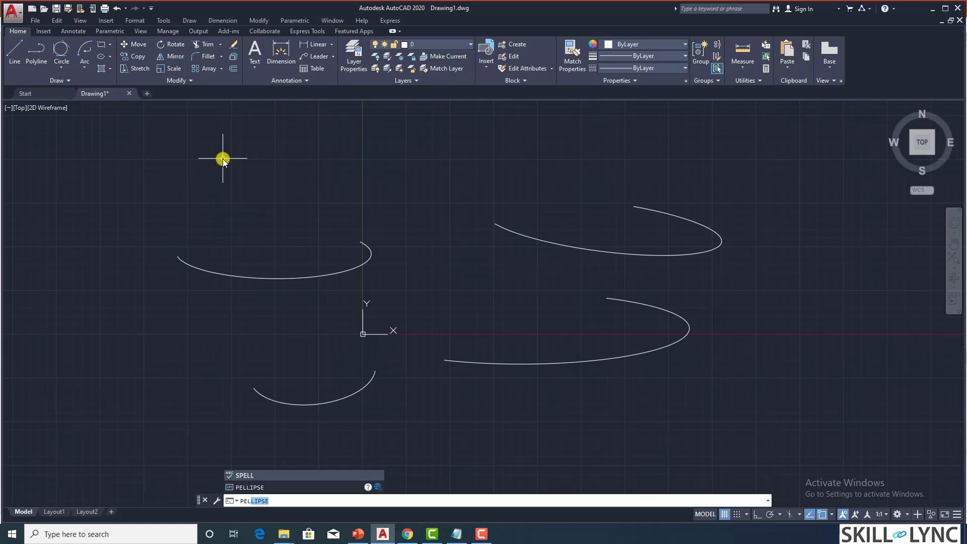
{"action": "key", "text": "Return"}
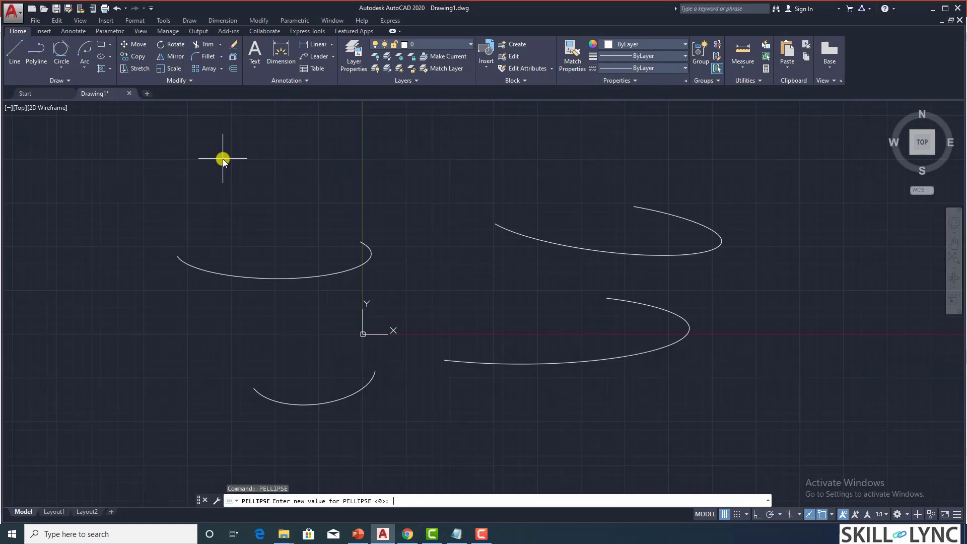
{"action": "key", "text": "Return"}
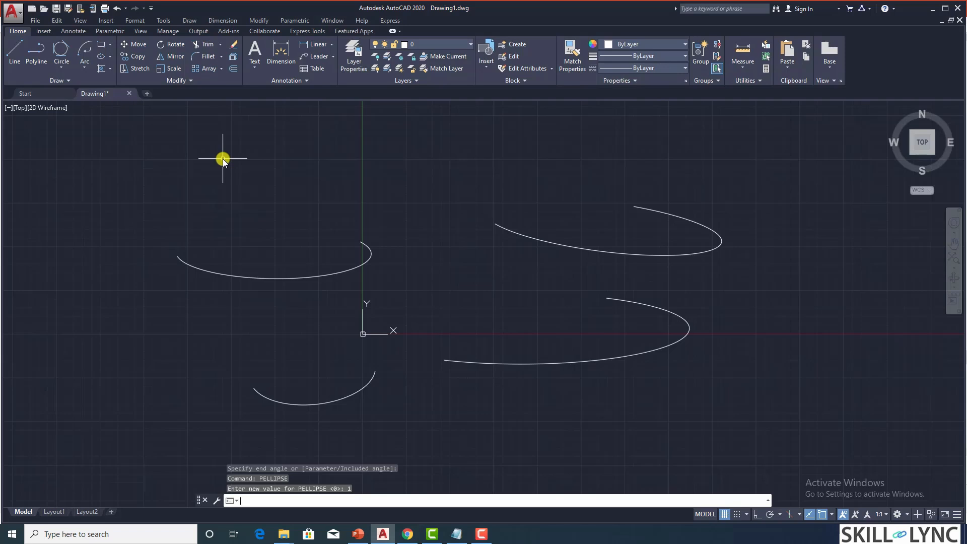
- Draw a small flat polyline ellipse below the right-hand arcs from two nearly horizontal axis endpoints
{"action": "type", "text": "el"}
{"action": "key", "text": "Return"}
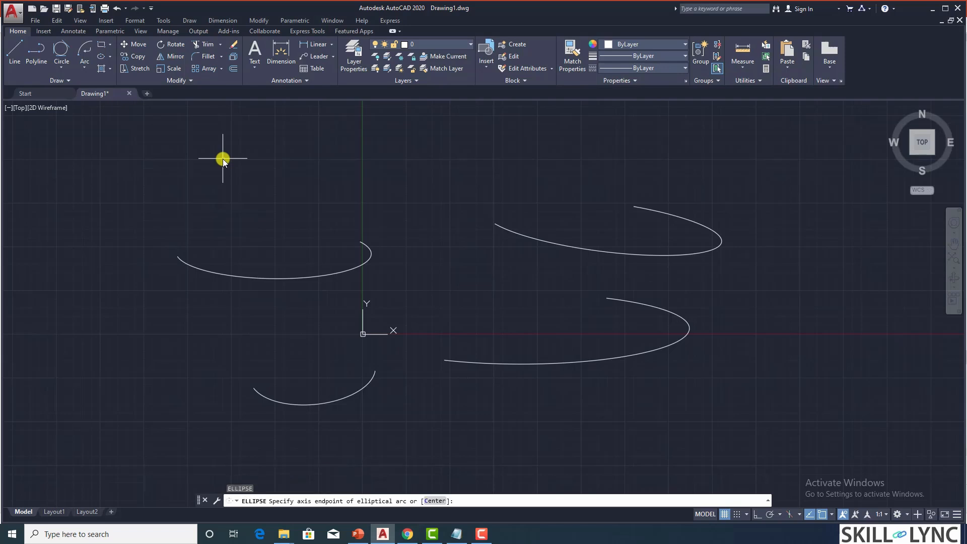
{"action": "left_click", "coordinate": [443, 427]}
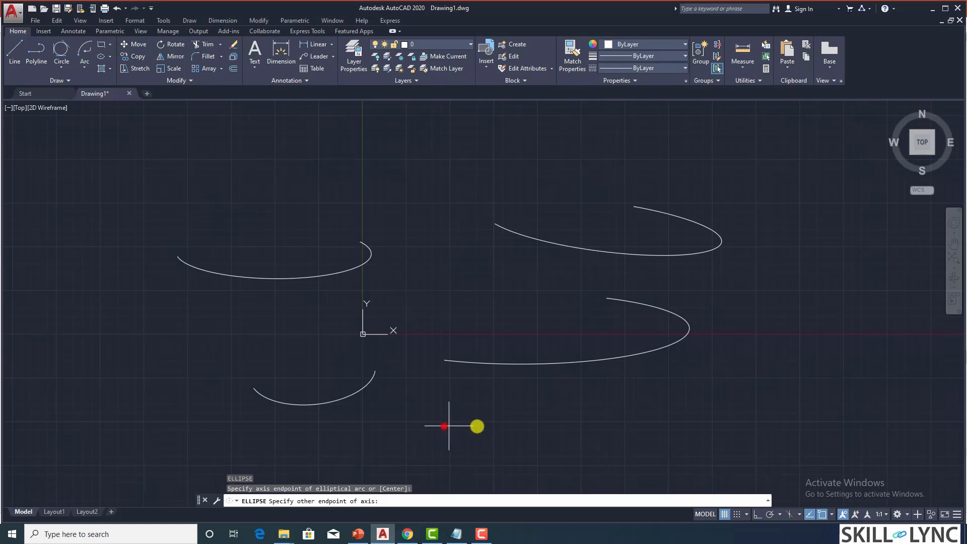
{"action": "left_click", "coordinate": [556, 429]}
{"action": "left_click", "coordinate": [504, 442]}
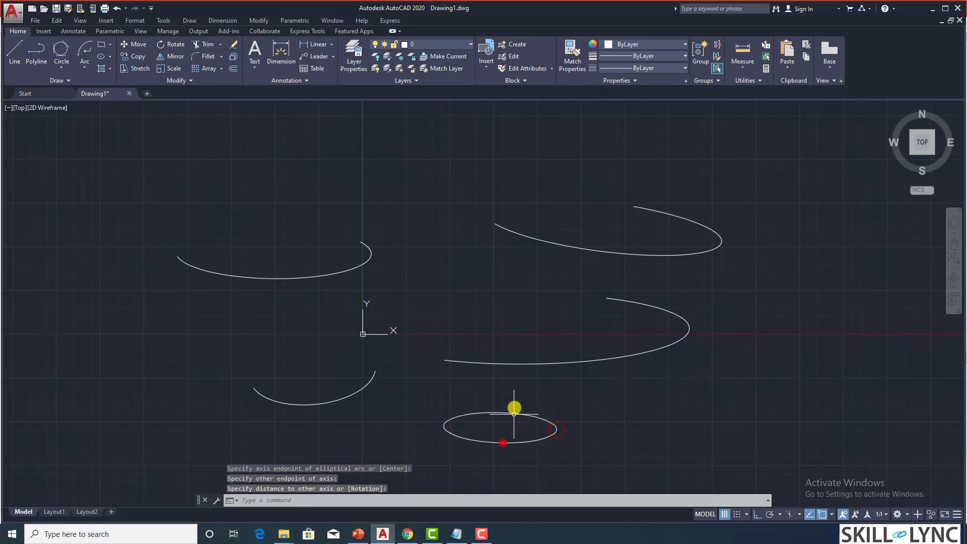
- Select the new ellipse and examine the polyline vertices and segments along its outline up close
{"action": "left_click", "coordinate": [488, 443]}
{"action": "left_click", "coordinate": [489, 442]}
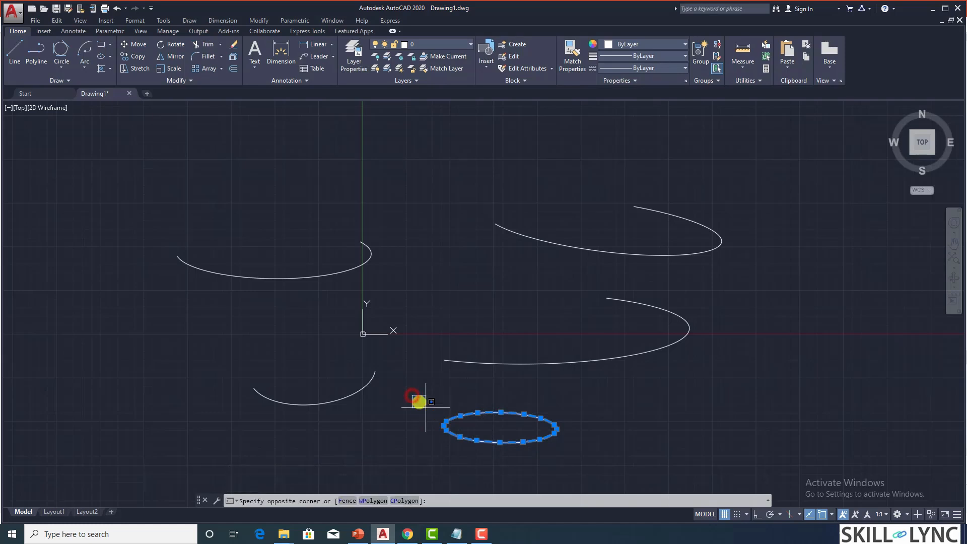
{"action": "left_click", "coordinate": [412, 395]}
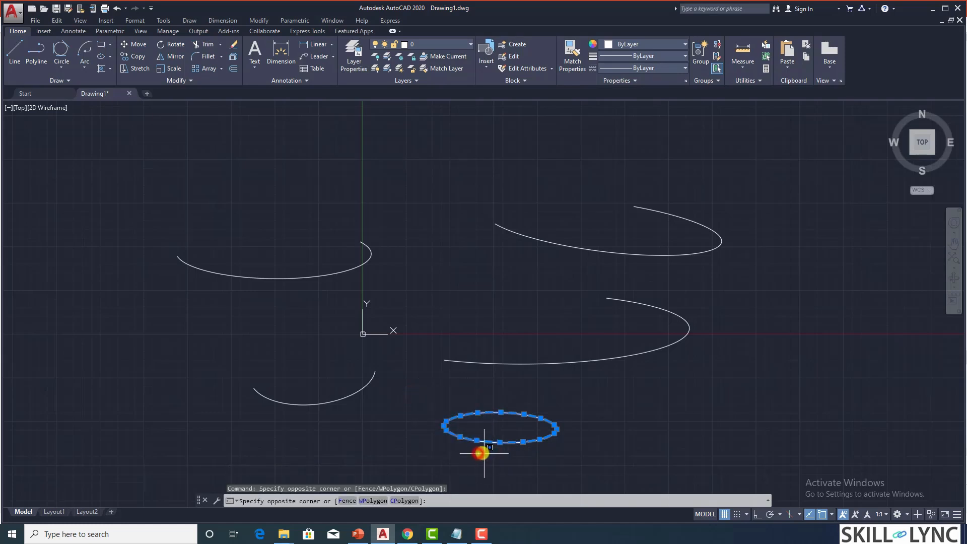
{"action": "left_click", "coordinate": [504, 452]}
{"action": "scroll", "coordinate": [498, 447], "scroll_direction": "up", "scroll_amount": 5}
{"action": "scroll", "coordinate": [518, 417], "scroll_direction": "up", "scroll_amount": 2}
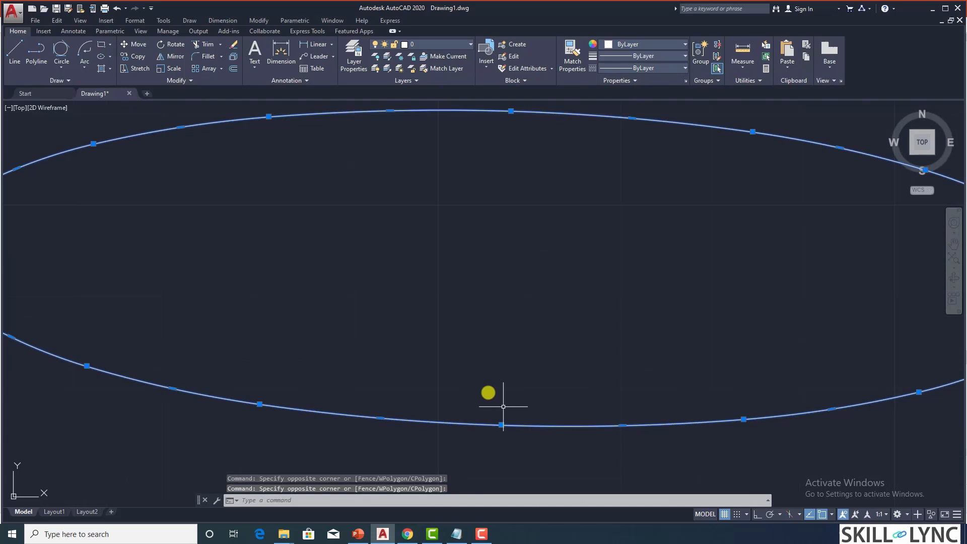
{"action": "left_click", "coordinate": [486, 388]}
{"action": "left_click", "coordinate": [452, 426]}
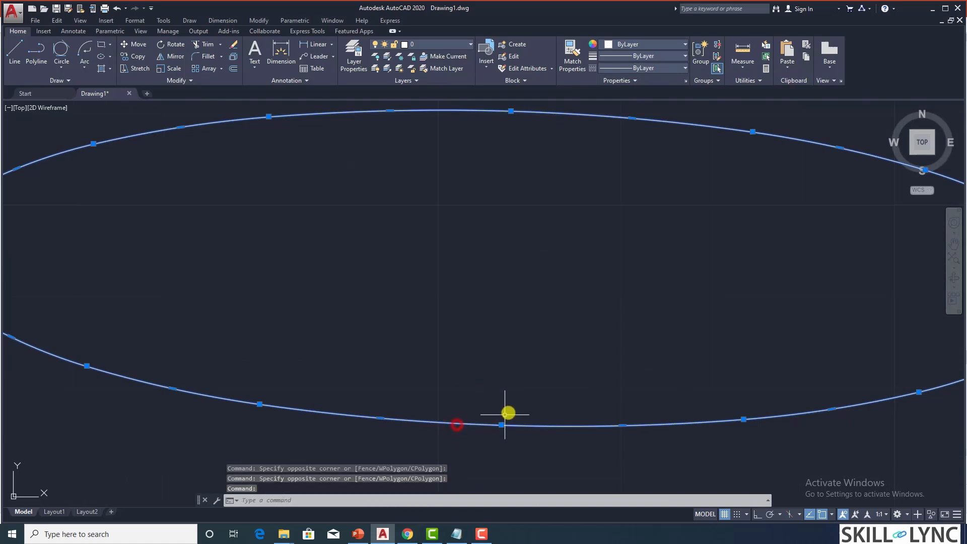
{"action": "key", "text": "Escape"}
- Open the new ellipse in PEDIT to view the polyline editing options, and leave without choosing one
{"action": "left_click", "coordinate": [493, 424]}
{"action": "double_click", "coordinate": [493, 424]}
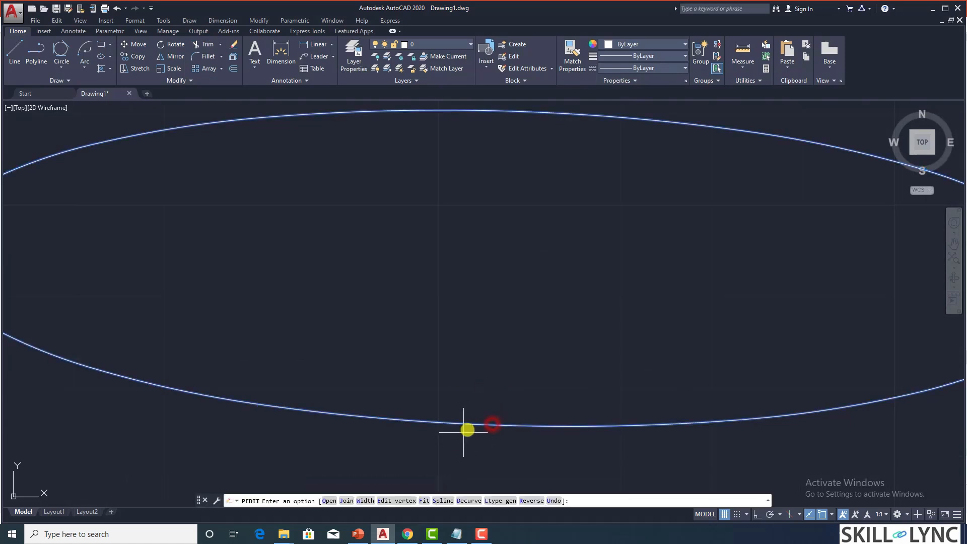
{"action": "key", "text": "Escape"}
{"action": "scroll", "coordinate": [524, 438], "scroll_direction": "down", "scroll_amount": 3}
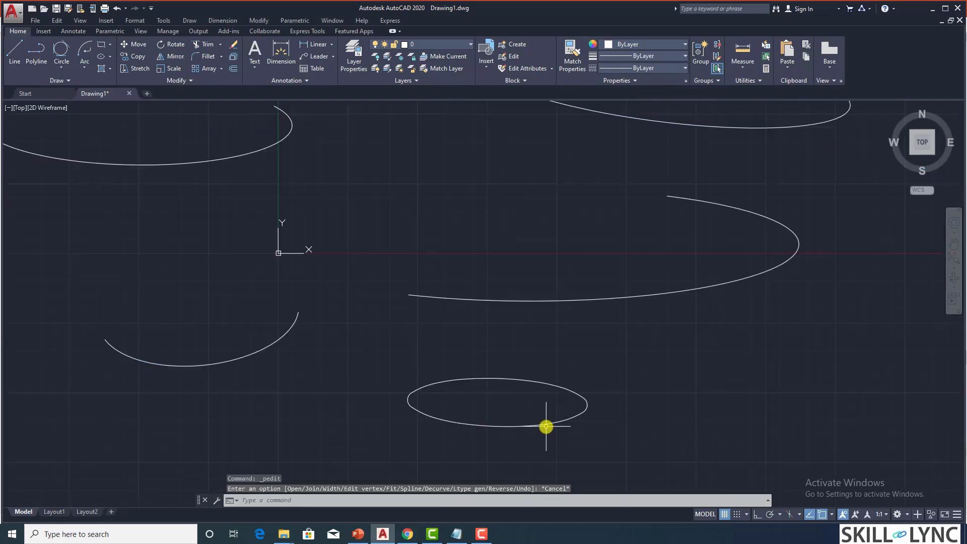
- Select the upper-right elliptical arc and the small polyline ellipse to compare their grips and vertex options, and clear the selection
{"action": "scroll", "coordinate": [546, 425], "scroll_direction": "up", "scroll_amount": 2}
{"action": "scroll", "coordinate": [516, 415], "scroll_direction": "down", "scroll_amount": 5}
{"action": "scroll", "coordinate": [544, 421], "scroll_direction": "up", "scroll_amount": 2}
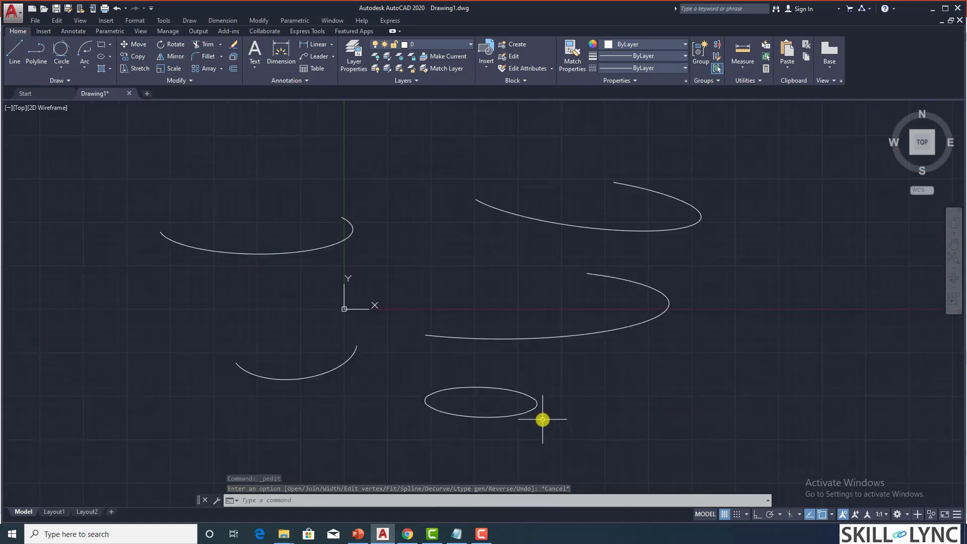
{"action": "left_click", "coordinate": [644, 227]}
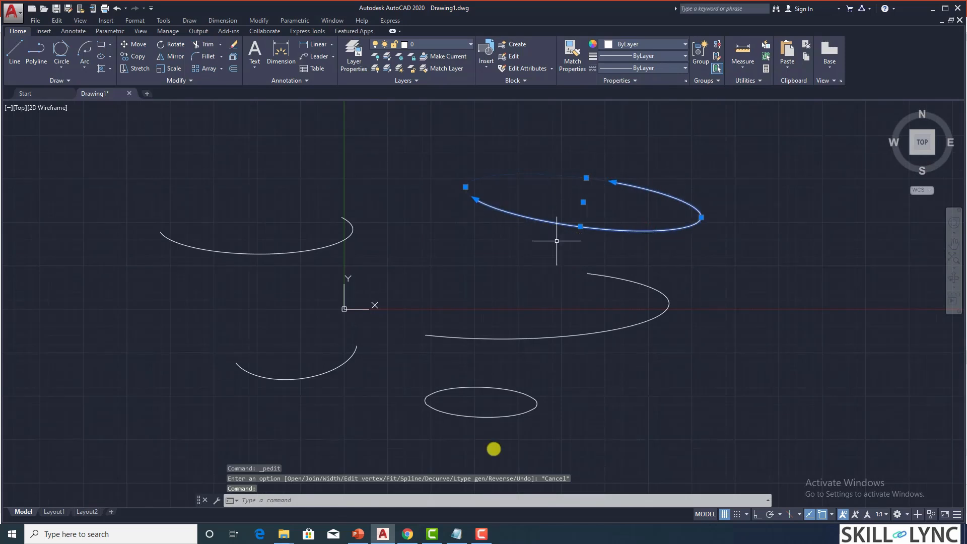
{"action": "left_click", "coordinate": [484, 417]}
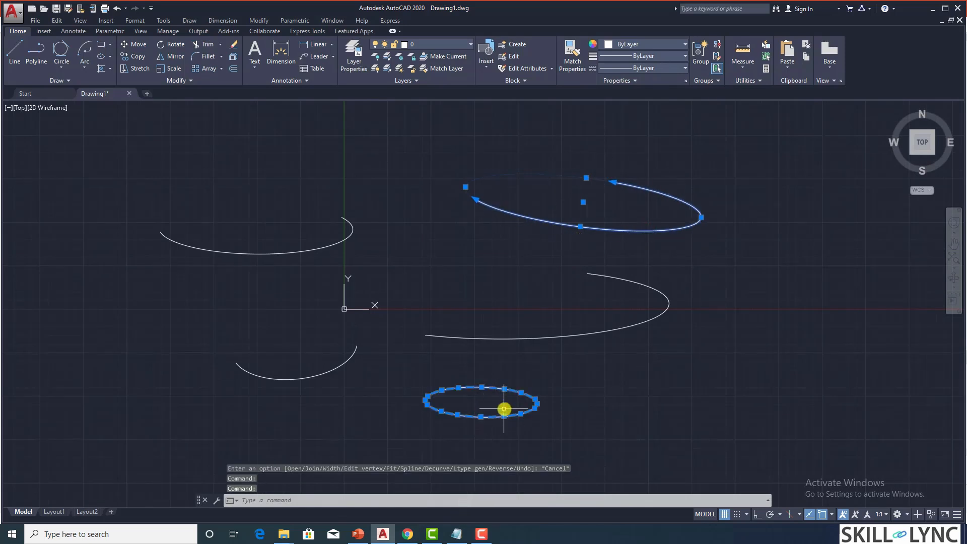
{"action": "mouse_move", "coordinate": [535, 399]}
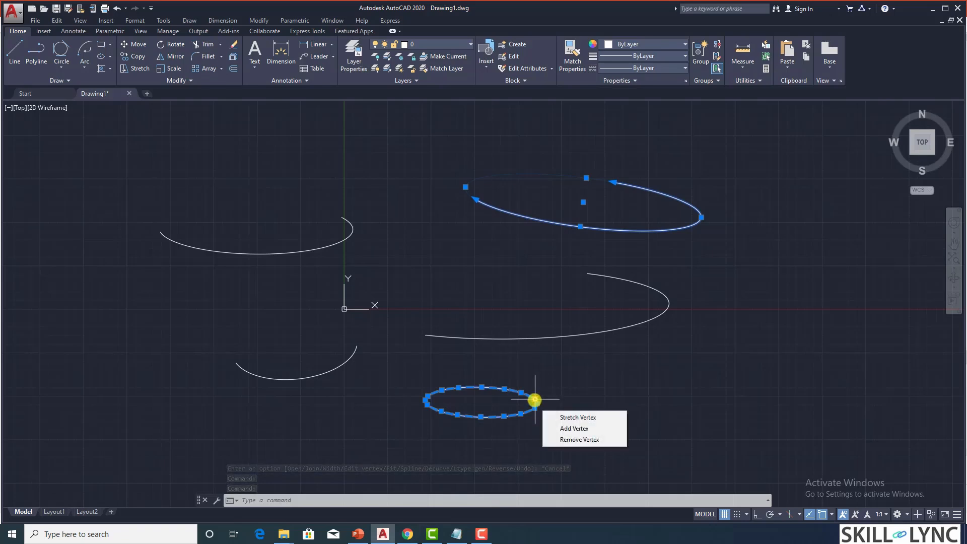
{"action": "key", "text": "Escape"}
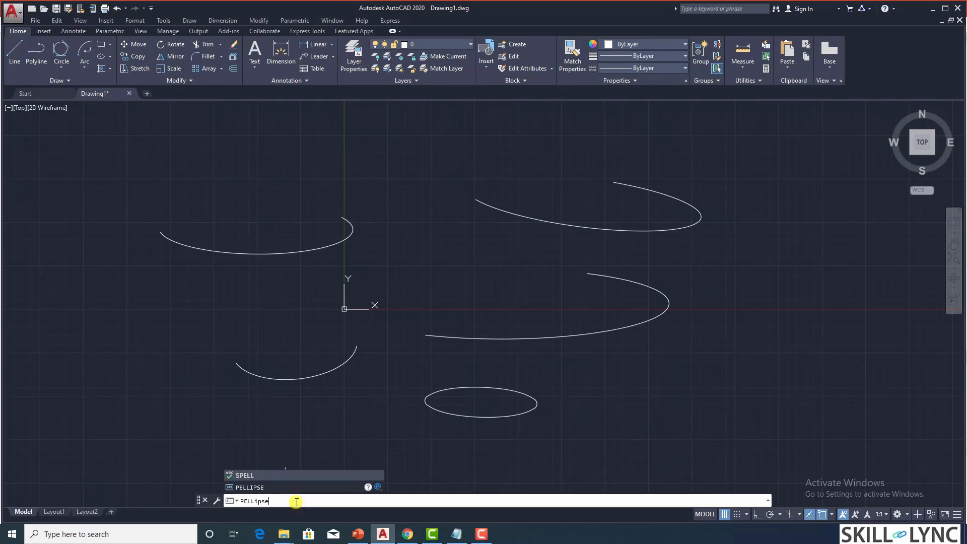
- Set the PELLIPSE system variable to 0 so that ellipses are drawn as true ellipse objects
{"action": "key", "text": "Return"}
{"action": "type", "text": "0"}
{"action": "key", "text": "Return"}
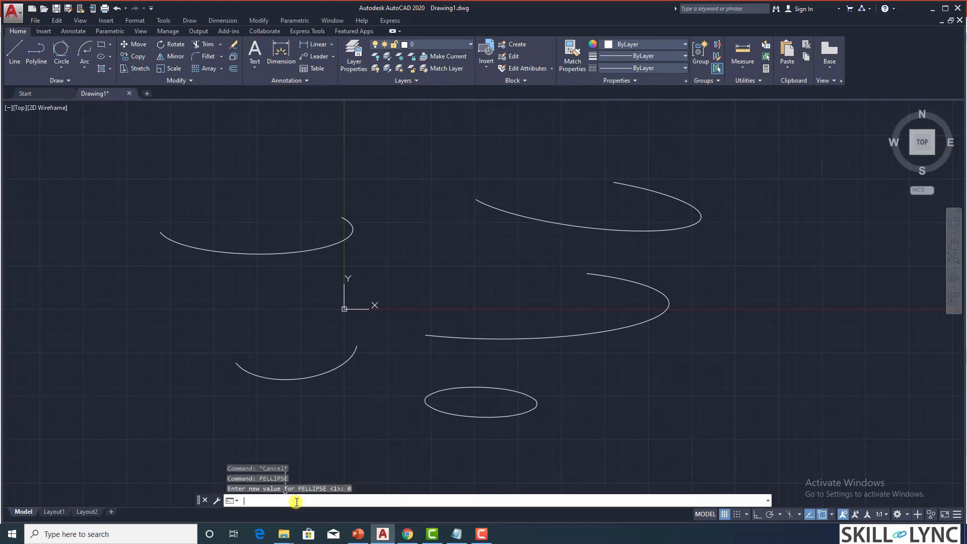
- Erase the polyline ellipse and all the elliptical arcs to leave the drawing area empty
{"action": "left_click", "coordinate": [504, 416]}
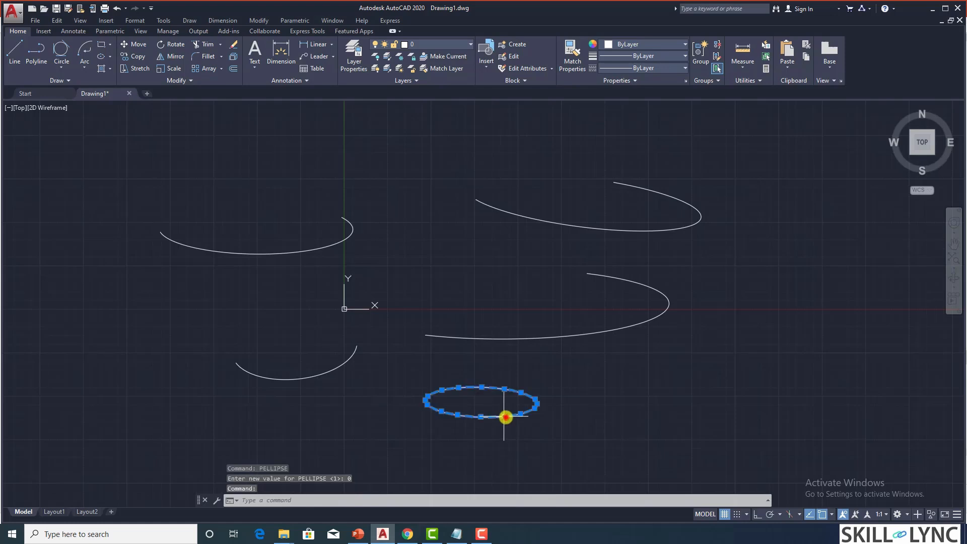
{"action": "mouse_move", "coordinate": [505, 416]}
{"action": "left_click", "coordinate": [583, 411]}
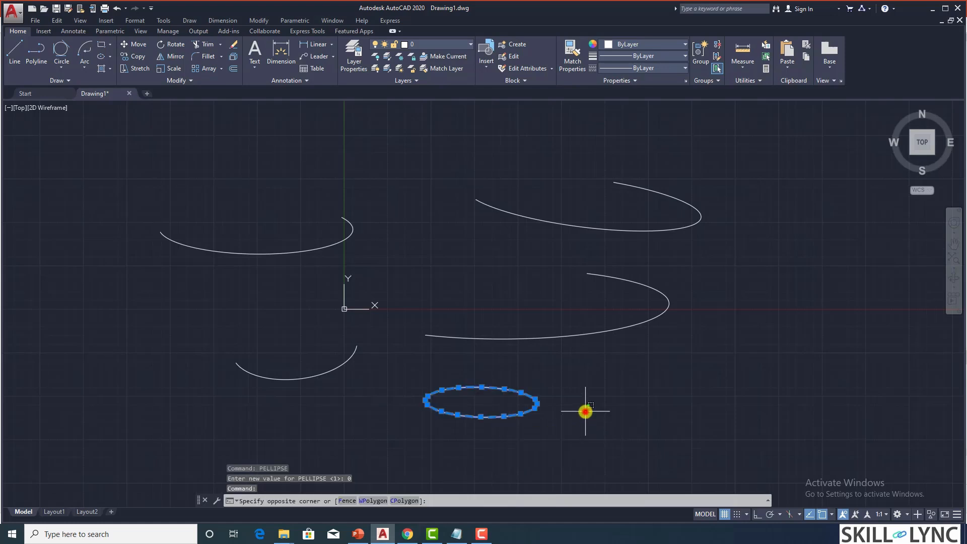
{"action": "left_click", "coordinate": [509, 418]}
{"action": "left_click", "coordinate": [572, 460]}
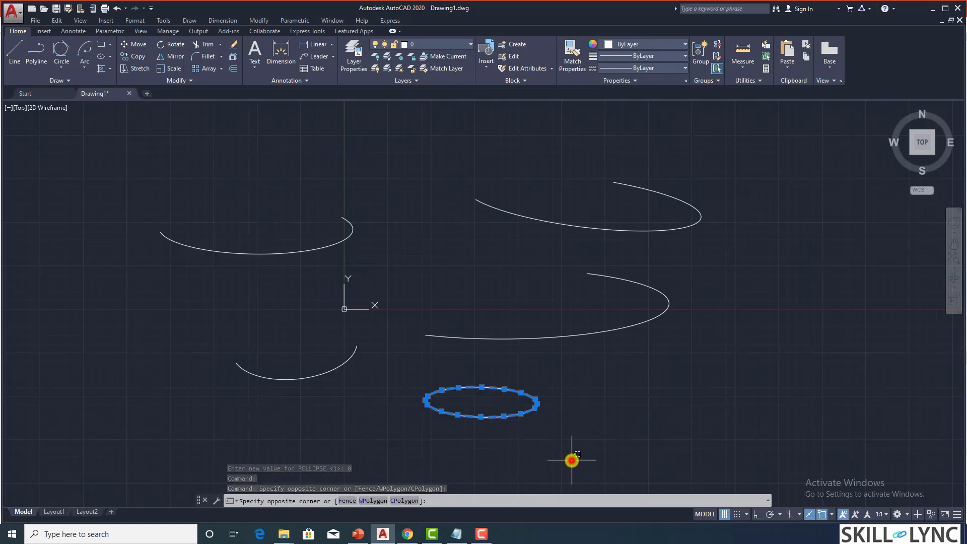
{"action": "left_click", "coordinate": [744, 435]}
{"action": "mouse_move", "coordinate": [777, 446]}
{"action": "left_mouse_down"}
{"action": "mouse_move", "coordinate": [449, 373]}
{"action": "mouse_move", "coordinate": [75, 176]}
{"action": "mouse_move", "coordinate": [96, 184]}
{"action": "left_mouse_up"}
{"action": "key", "text": "Delete"}
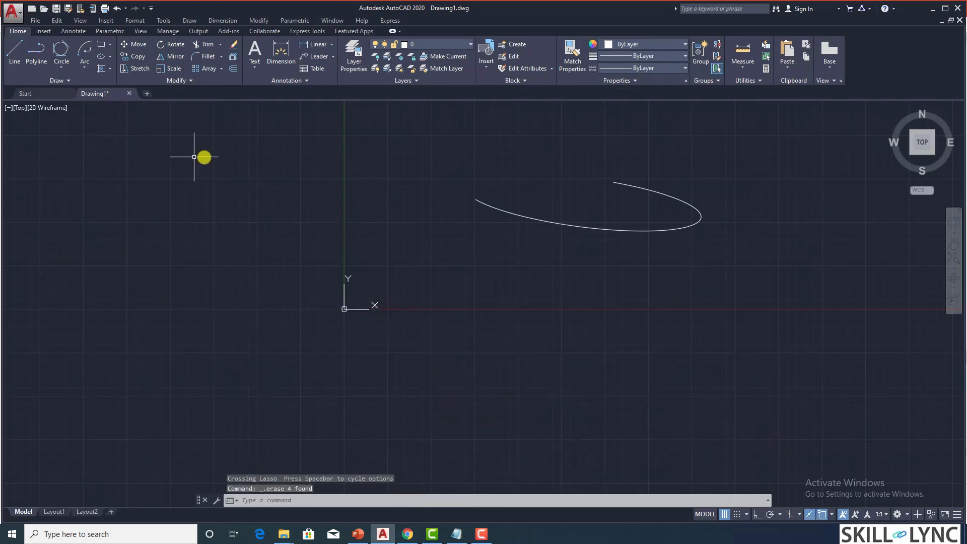
{"action": "left_click", "coordinate": [296, 139]}
{"action": "left_click", "coordinate": [831, 276]}
{"action": "key", "text": "Delete"}
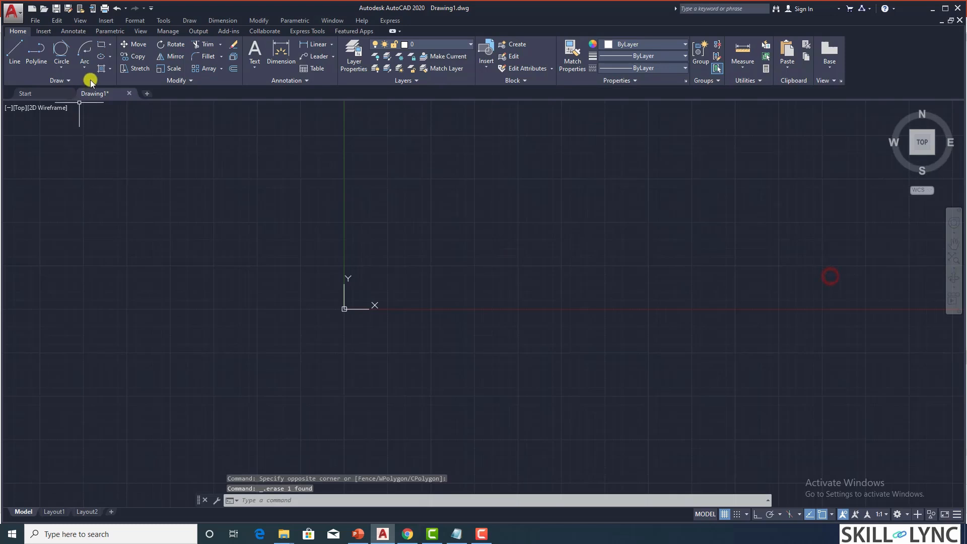